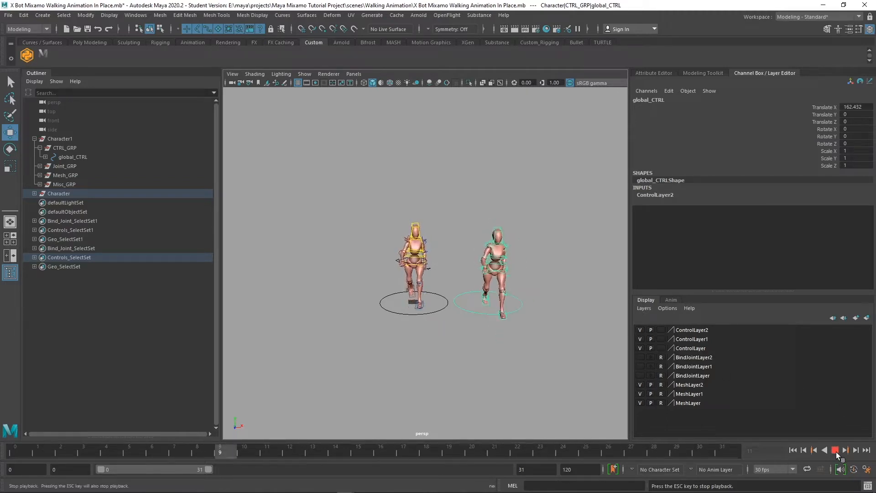
click(835, 450)
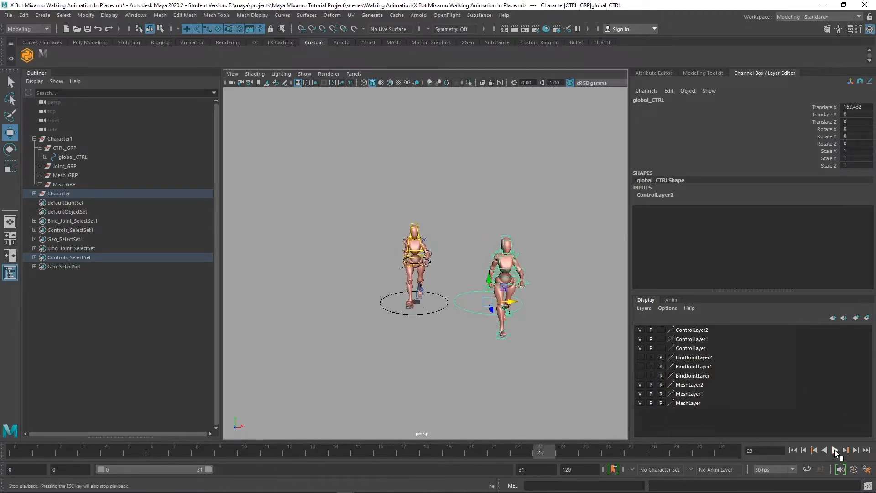
drag(540, 451, 735, 458)
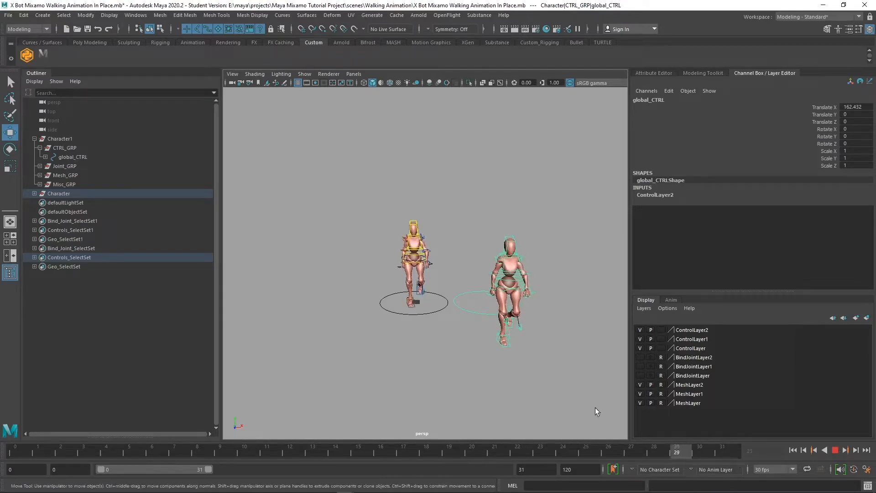
drag(852, 472, 849, 472)
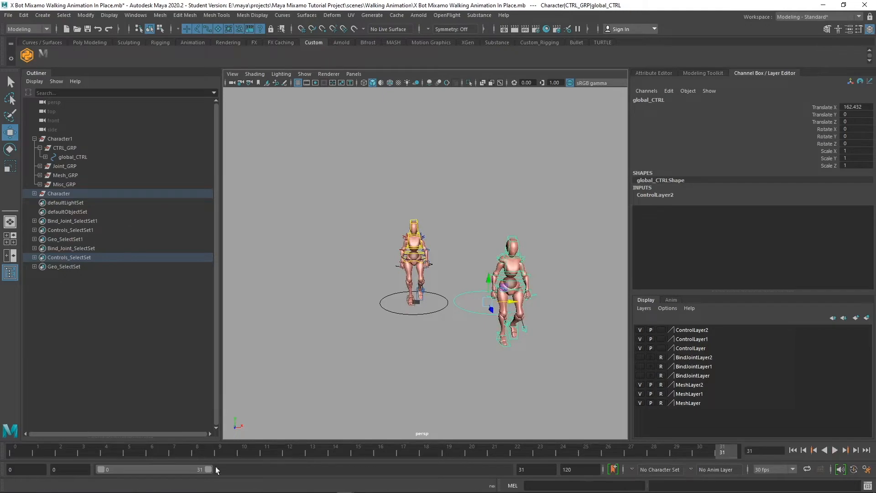
drag(210, 473, 243, 472)
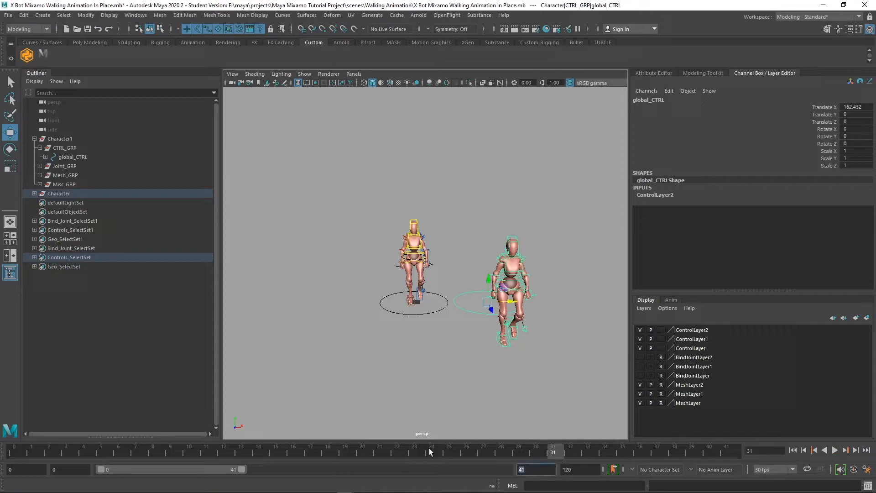
key(Return)
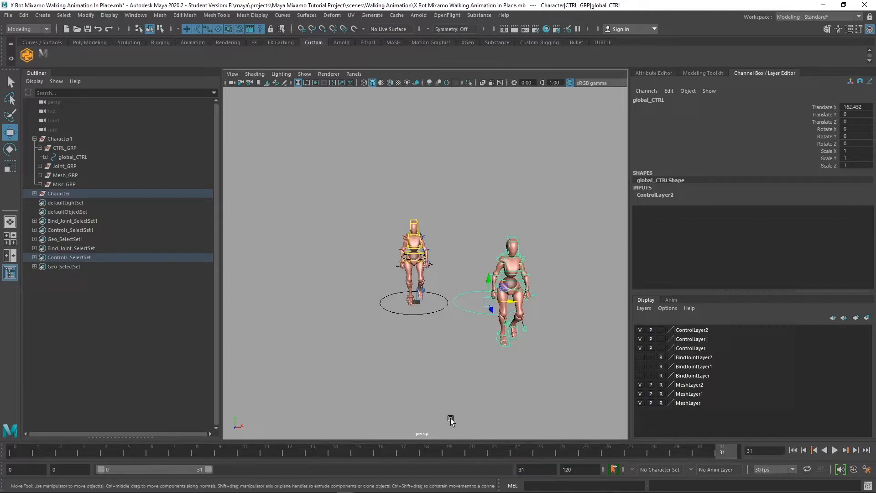
alt+drag(410, 314, 486, 299)
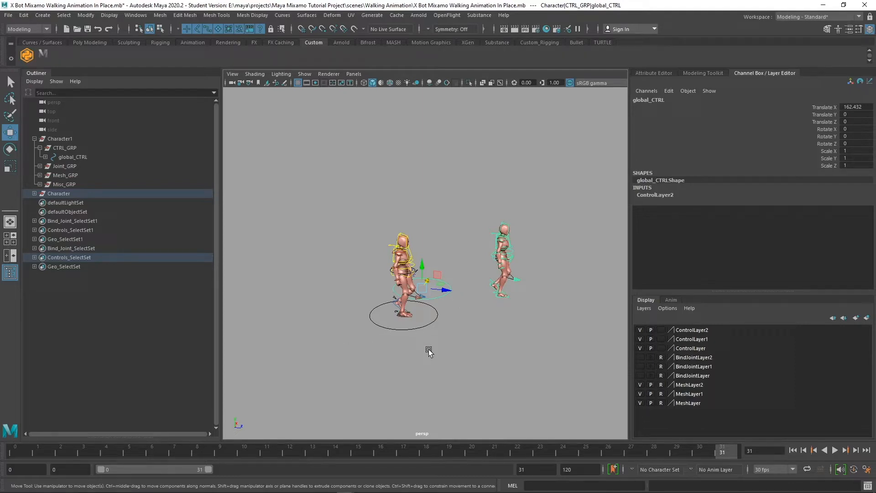
key(alt+v)
Key Character1's global_CTRL at frame 0, then move it forward to Translate Z 206.788 at frame 31
click(412, 329)
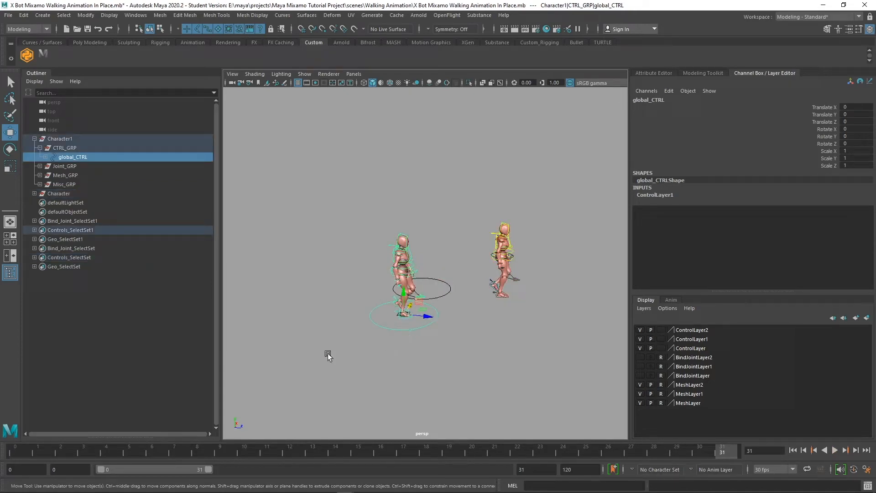
click(13, 453)
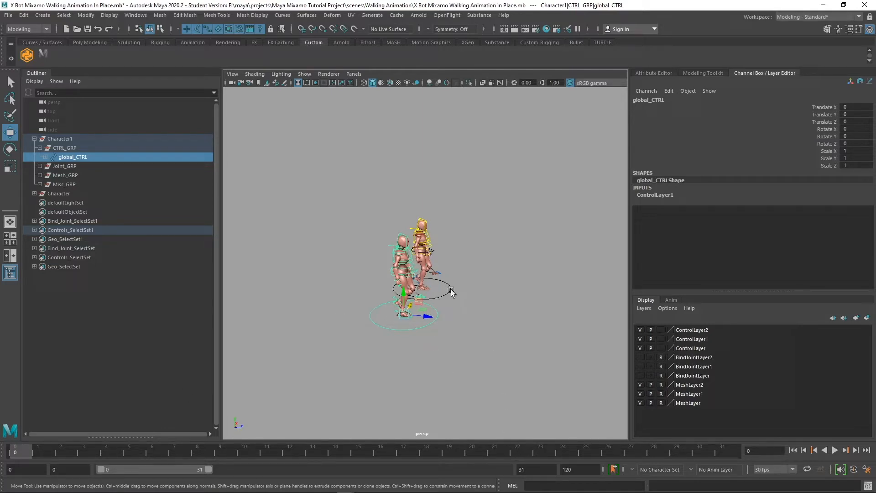
click(723, 453)
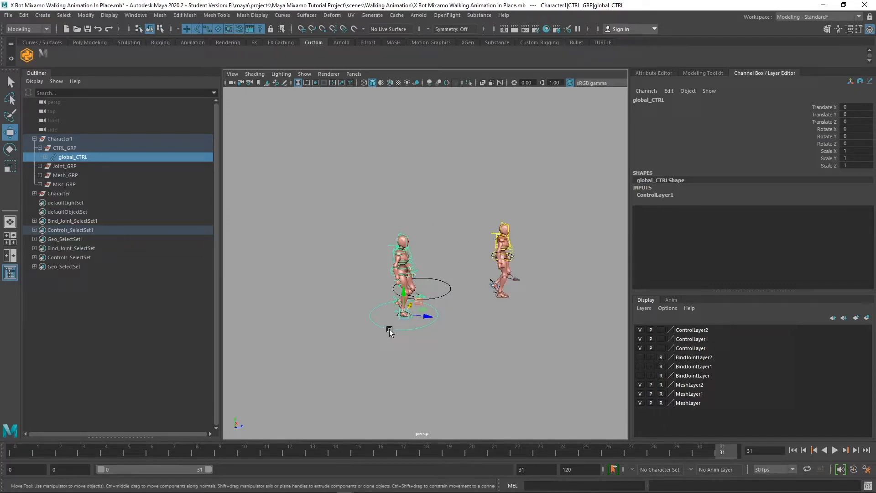
click(14, 456)
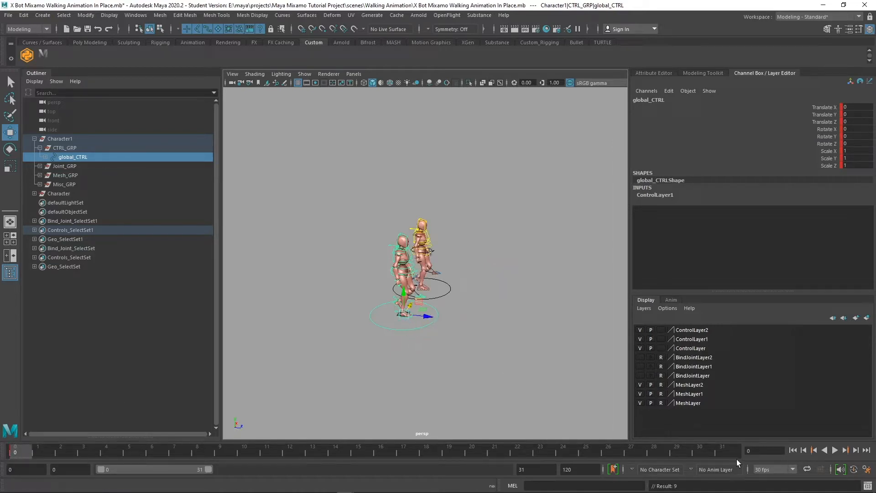
click(723, 454)
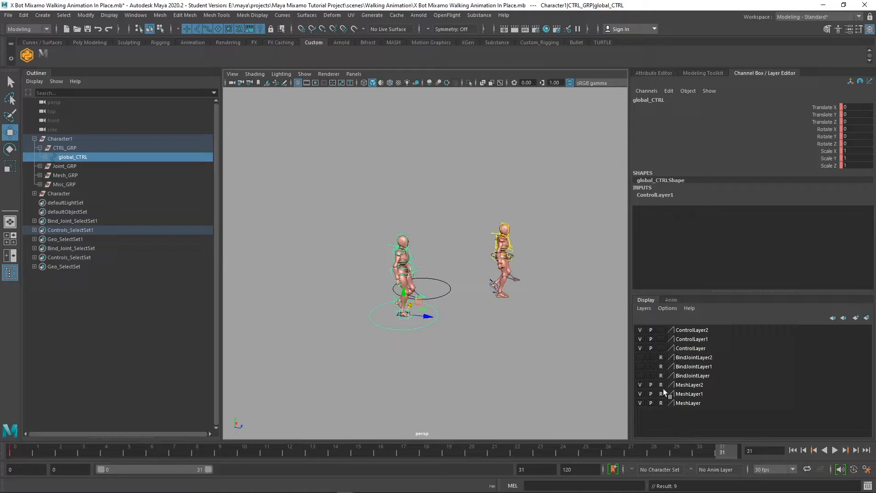
drag(425, 320, 521, 327)
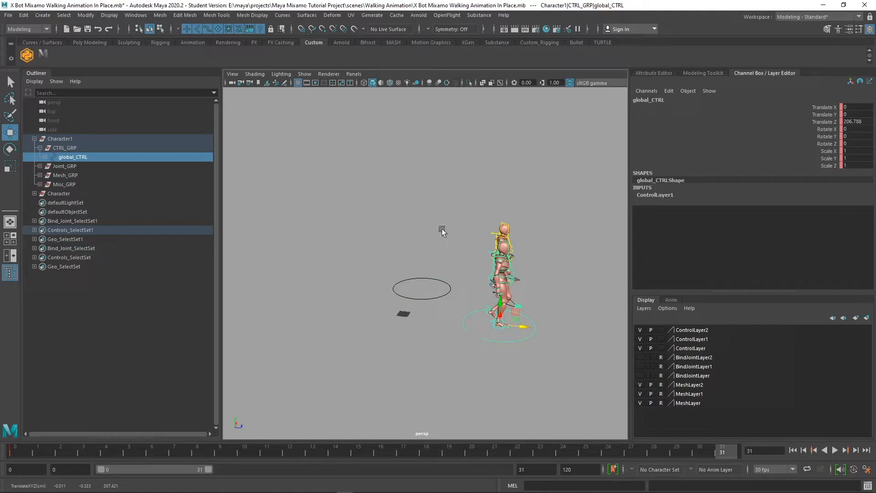
Switch the viewport to the Right side view through the hotbox
click(352, 71)
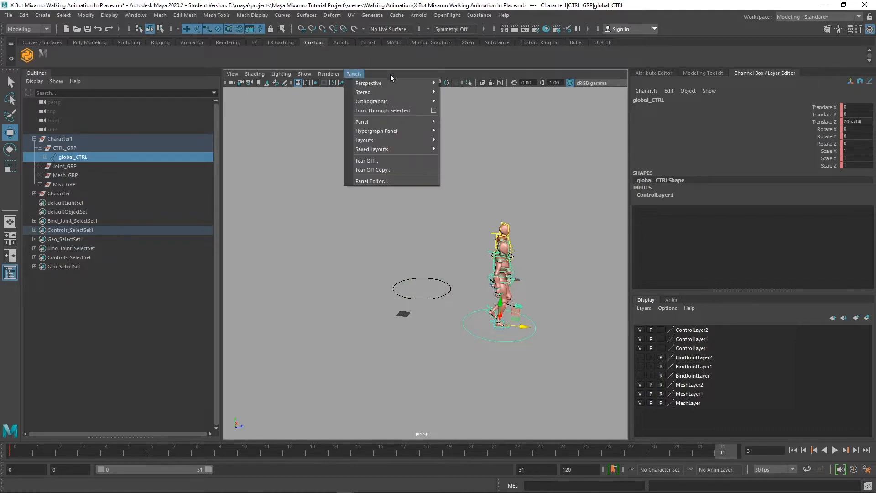
mouse_move(416, 104)
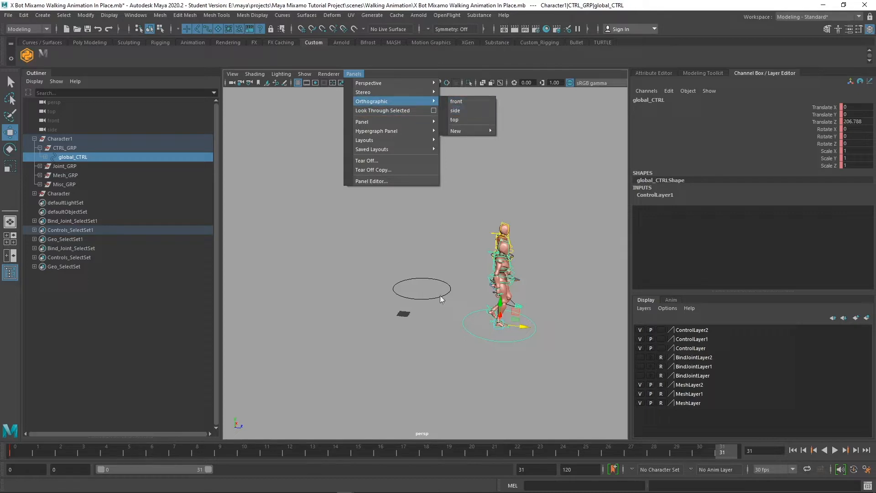
click(437, 308)
key(space)
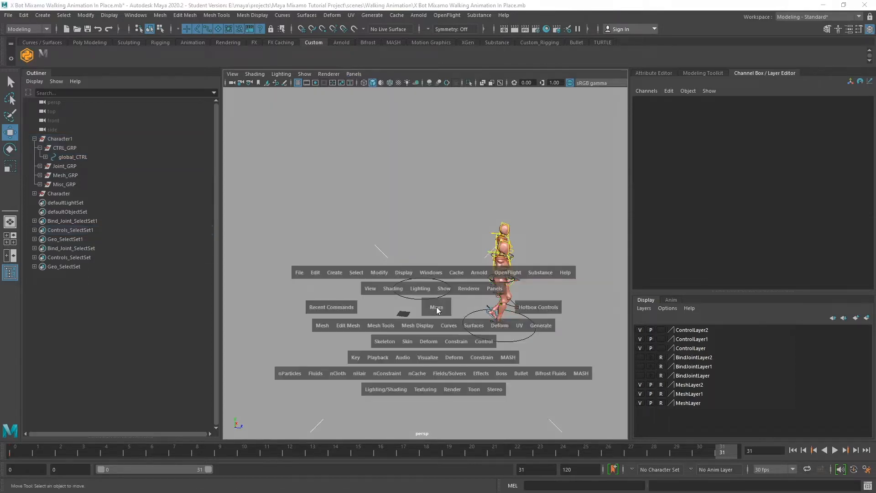
click(437, 310)
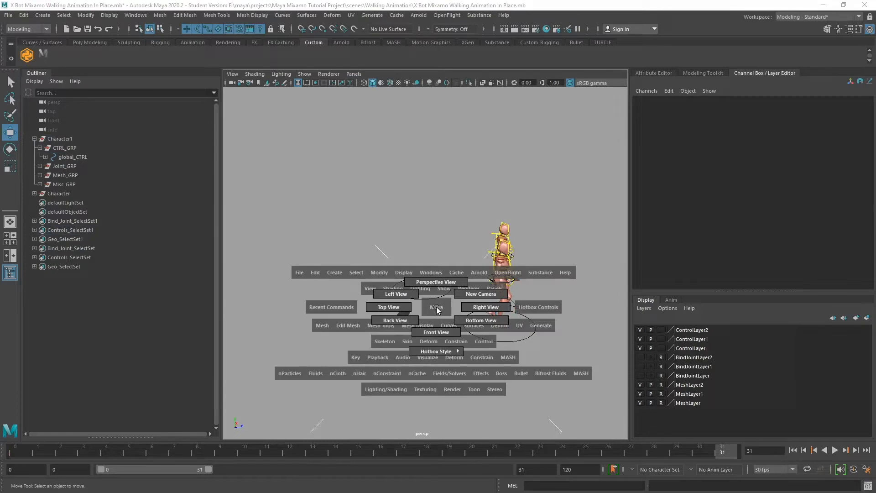
click(480, 308)
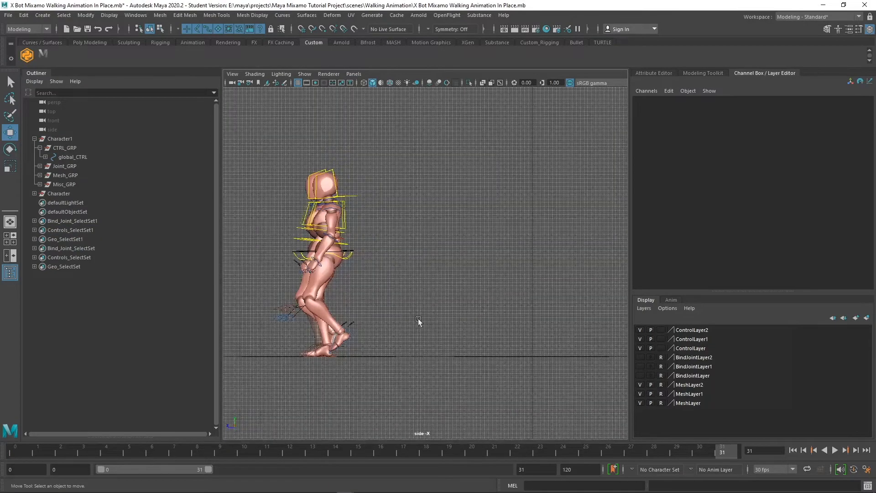
Key global_CTRL at frame 31 with Translate Z 200, then return to Perspective view
click(78, 157)
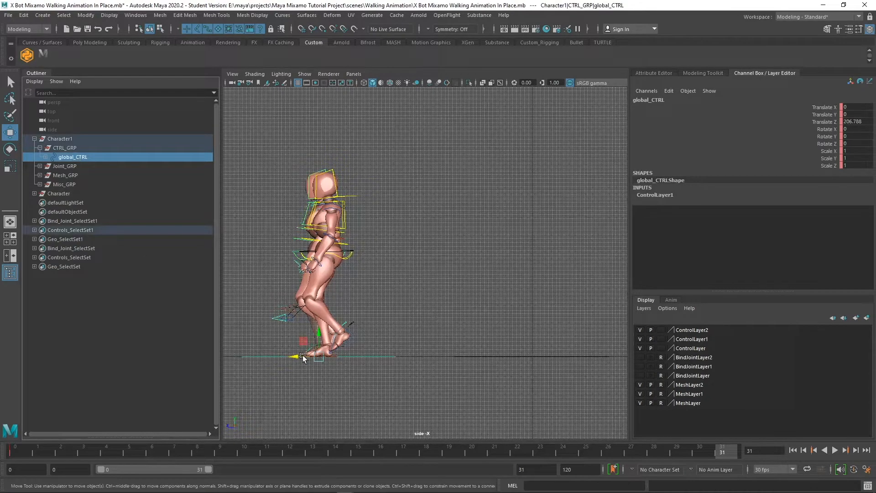
drag(302, 355, 305, 357)
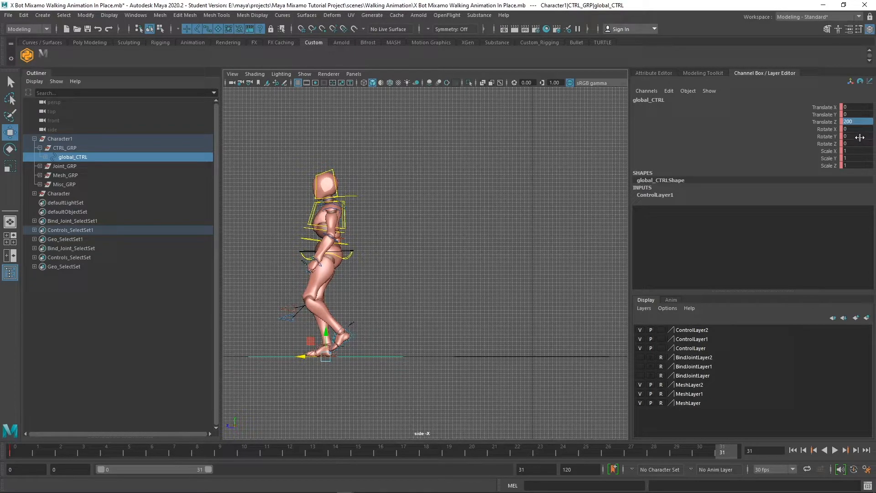
key(s)
key(space)
drag(413, 222, 412, 194)
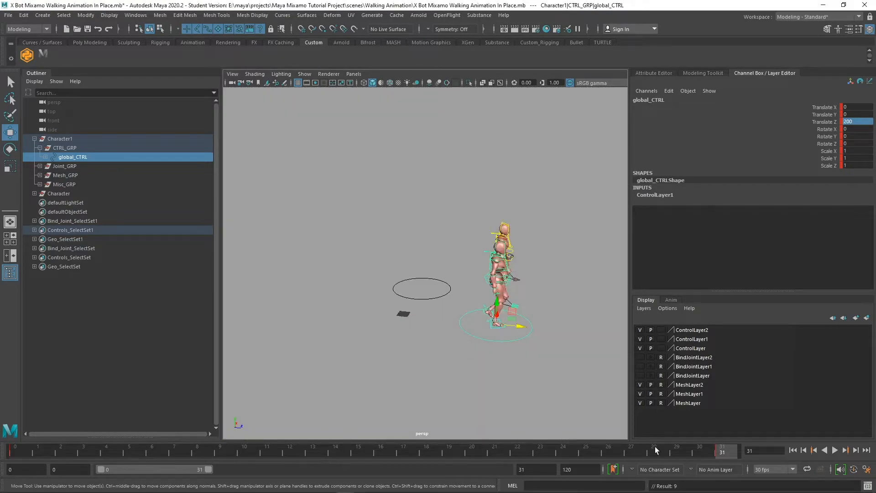
drag(706, 449, 16, 451)
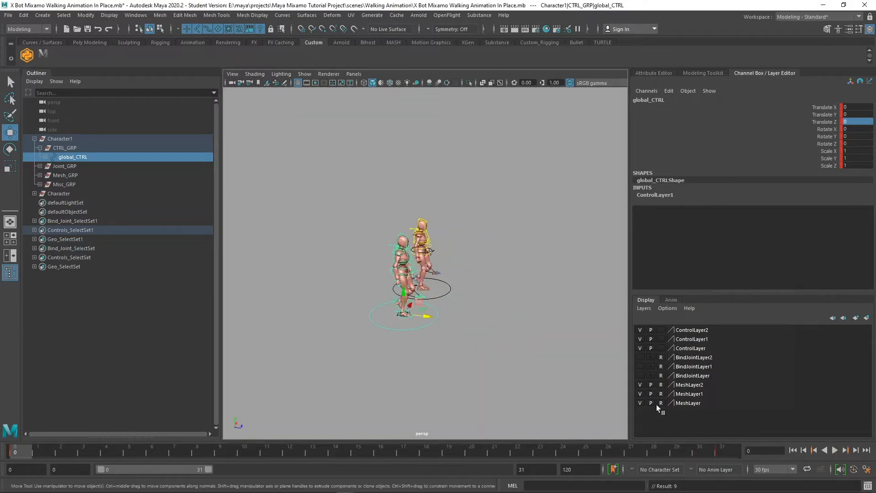
click(834, 451)
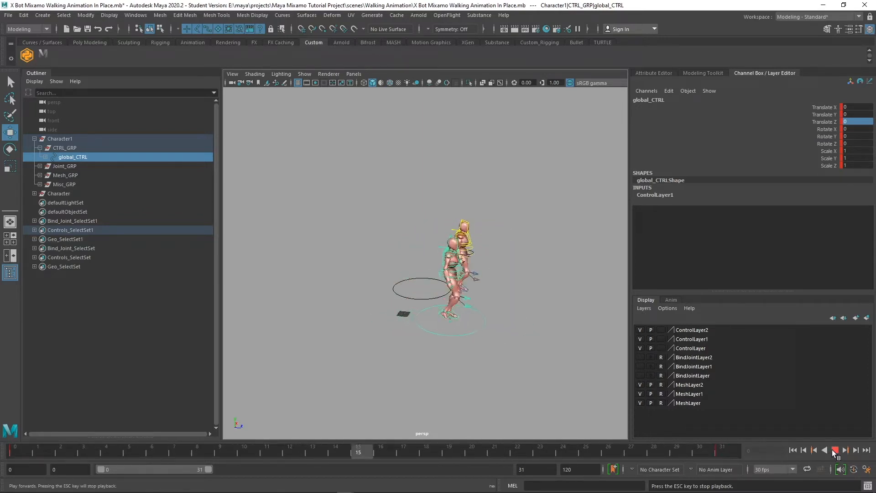
click(835, 451)
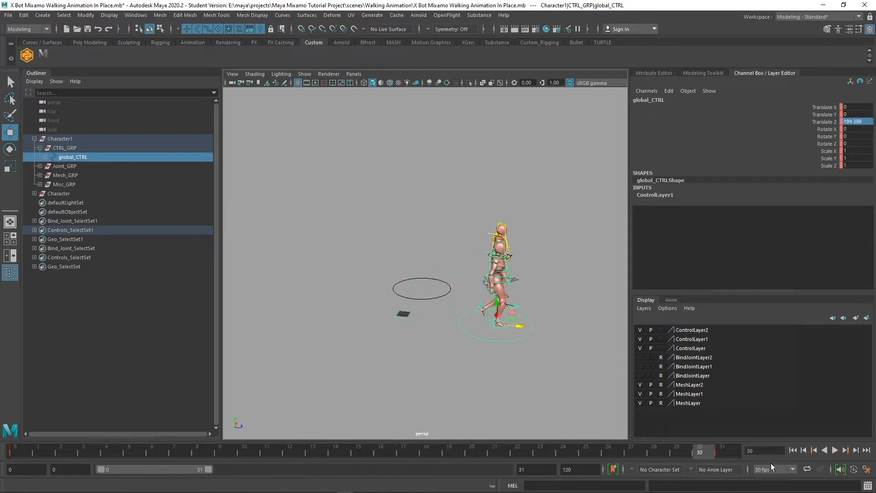
drag(708, 455, 3, 489)
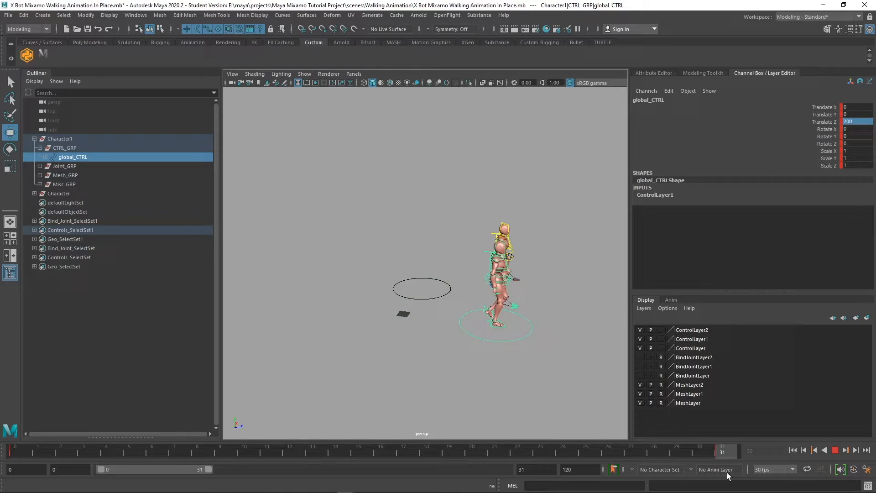
key(Escape)
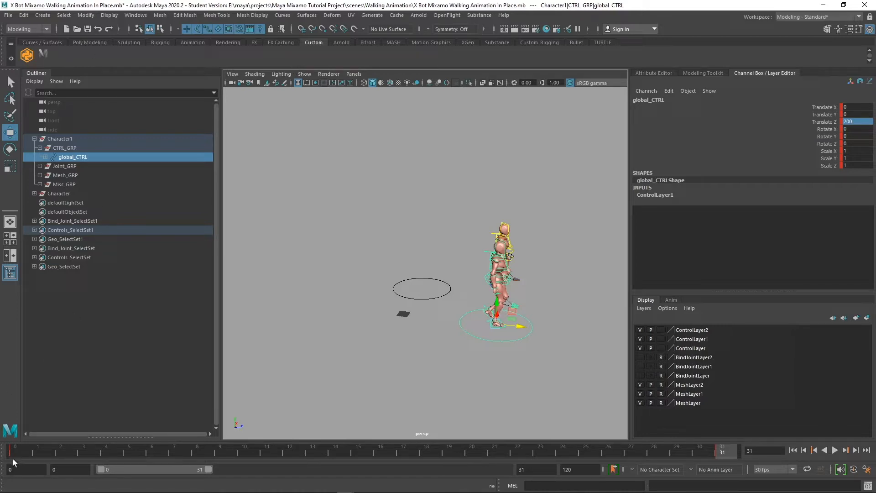
mouse_move(10, 452)
mouse_down()
mouse_move(166, 456)
mouse_move(1, 469)
mouse_up()
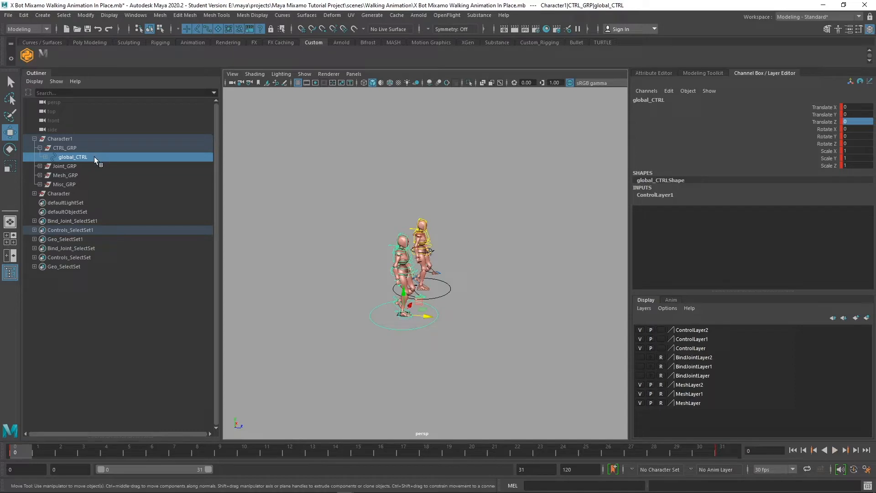
Make all of global_CTRL's Graph Editor keys linear, minimize the editor, and scrub to preview the walk
click(141, 16)
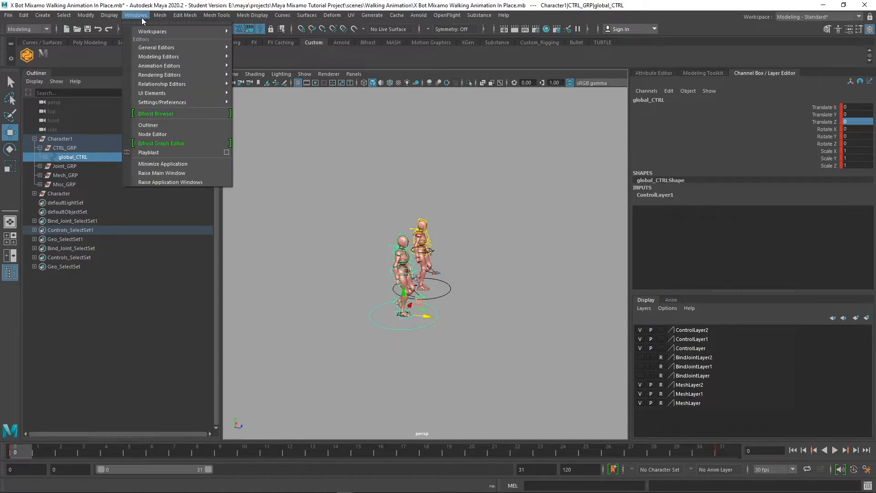
mouse_move(177, 67)
click(258, 66)
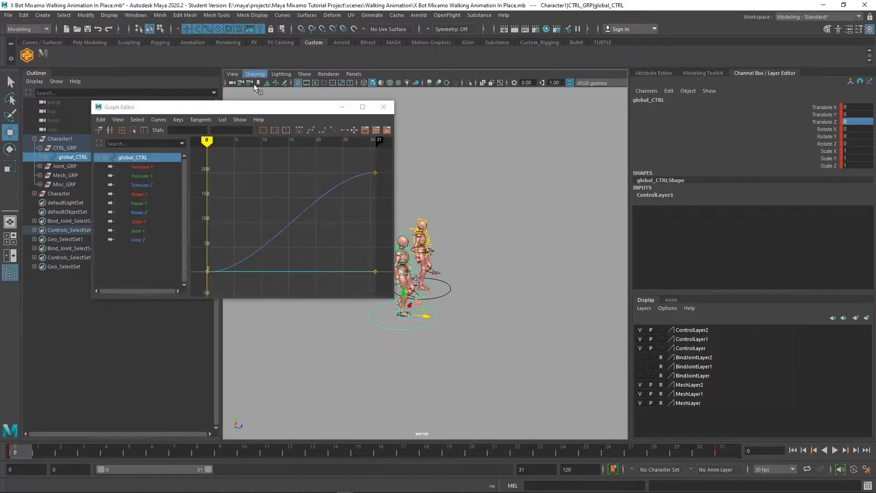
drag(346, 269, 182, 190)
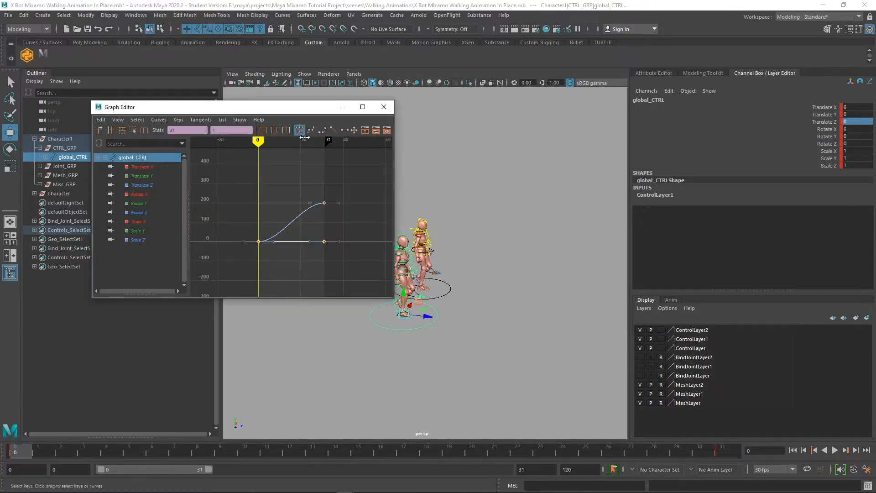
click(334, 131)
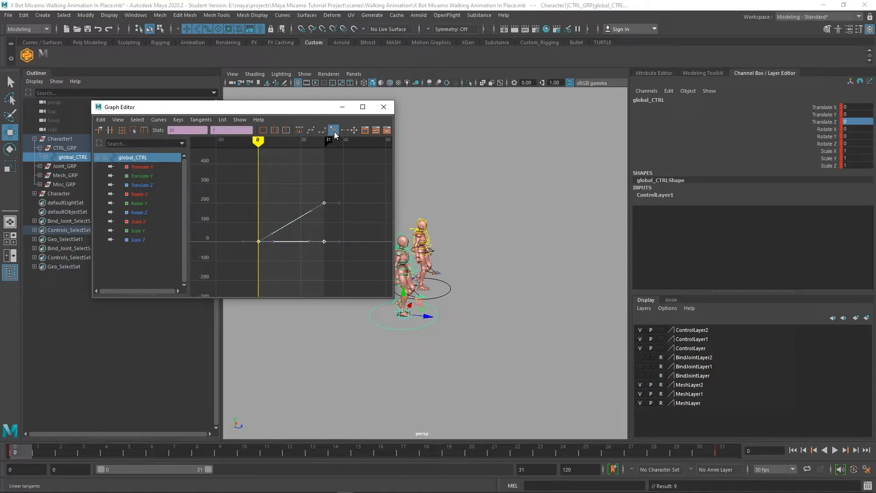
click(345, 110)
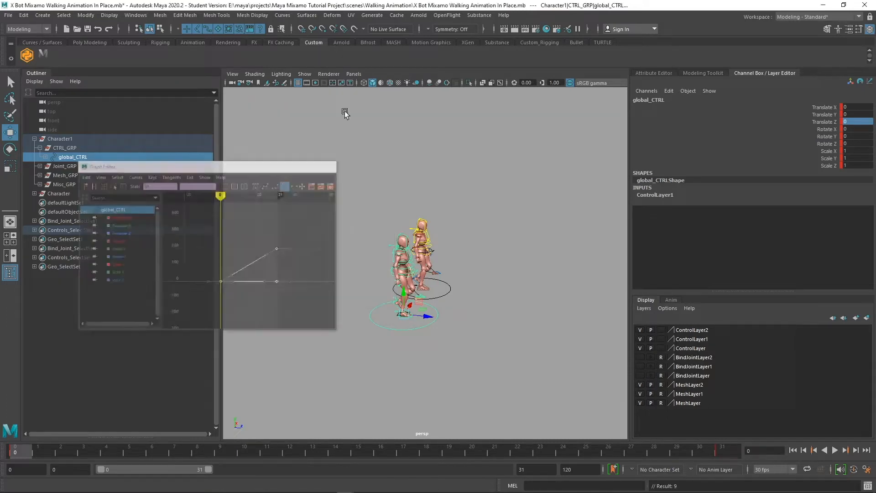
drag(18, 450, 752, 491)
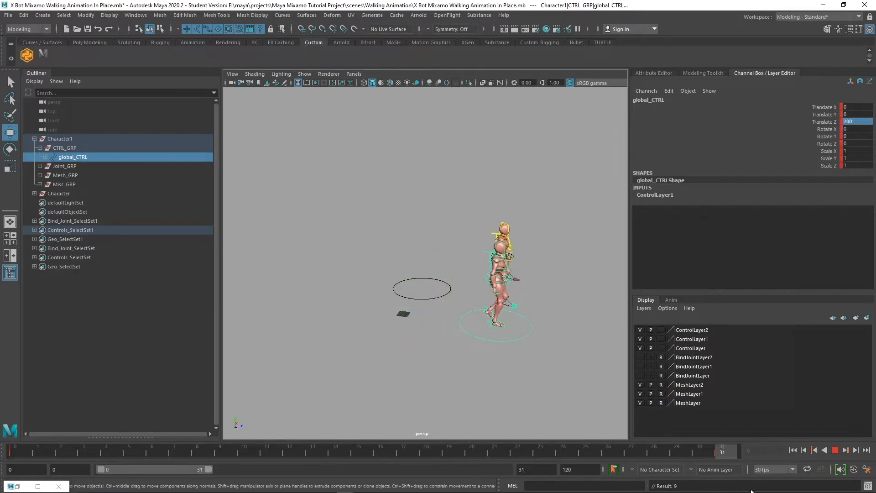
Preview the 200-unit walk, then set global_CTRL's Translate Z to 400 at frame 31
drag(701, 484, 16, 488)
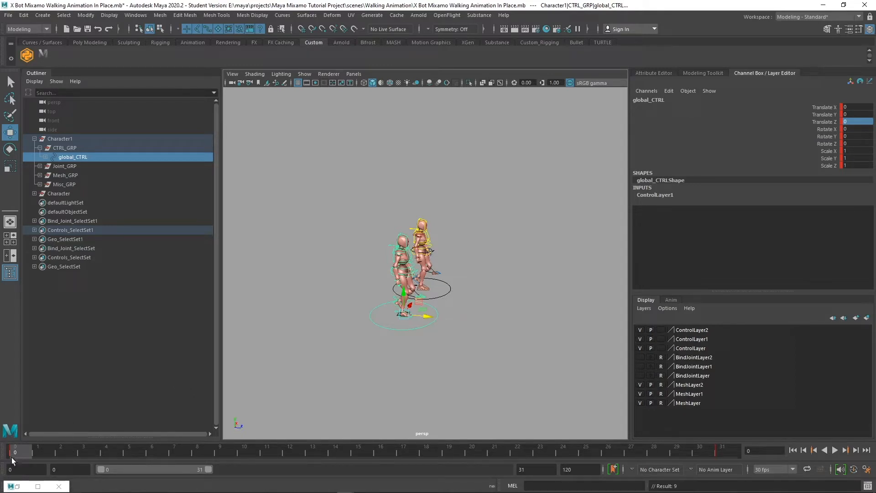
key(alt+v)
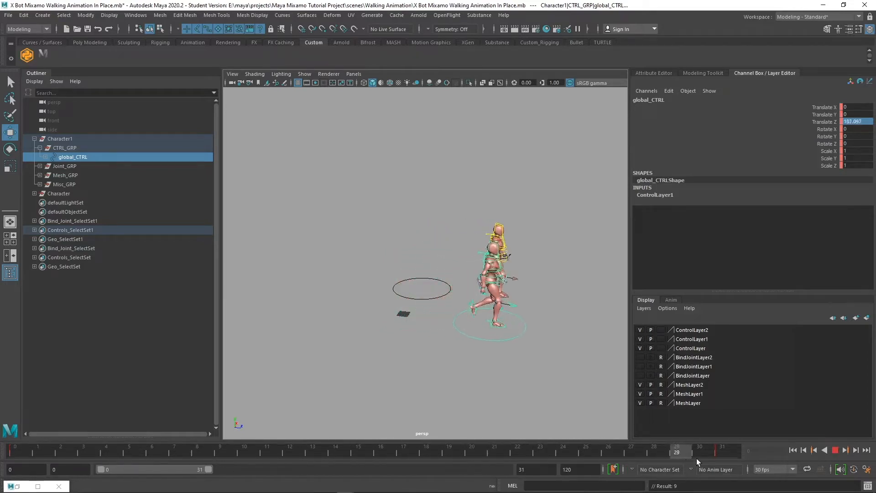
key(Escape)
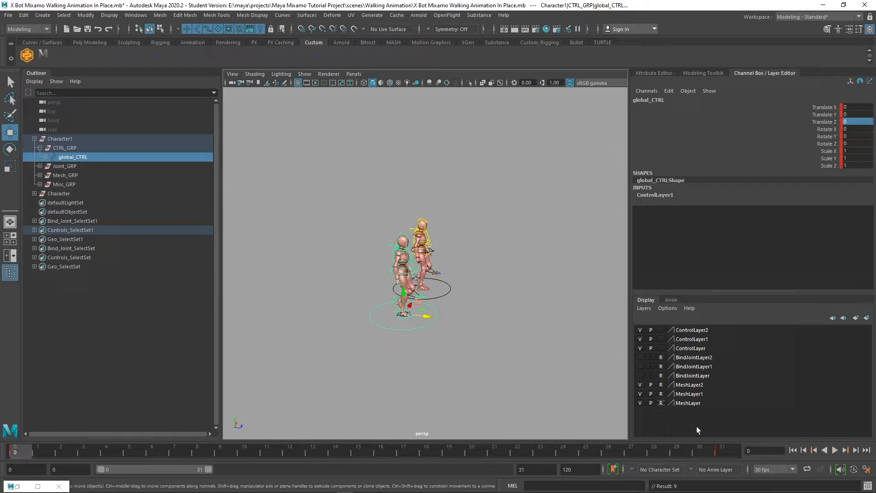
click(718, 452)
click(849, 121)
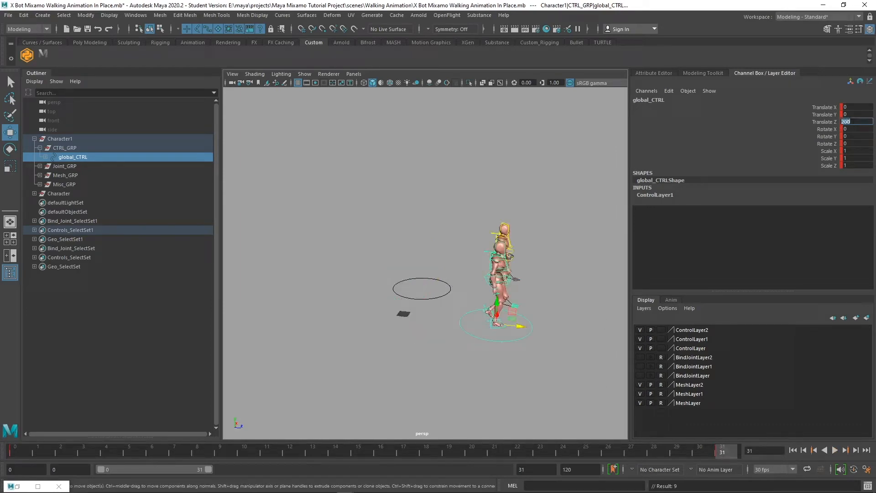
key(Return)
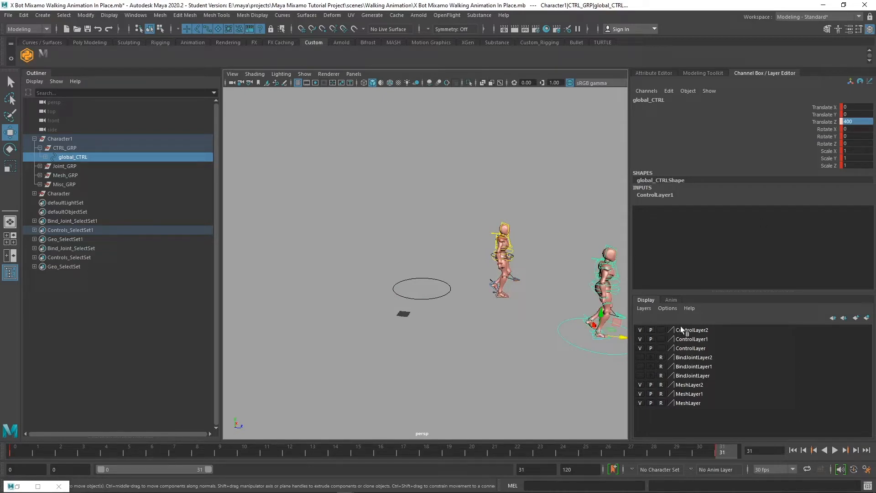
Play back the longer walk with both characters, then select the second rig's global_CTRL
key(alt+v)
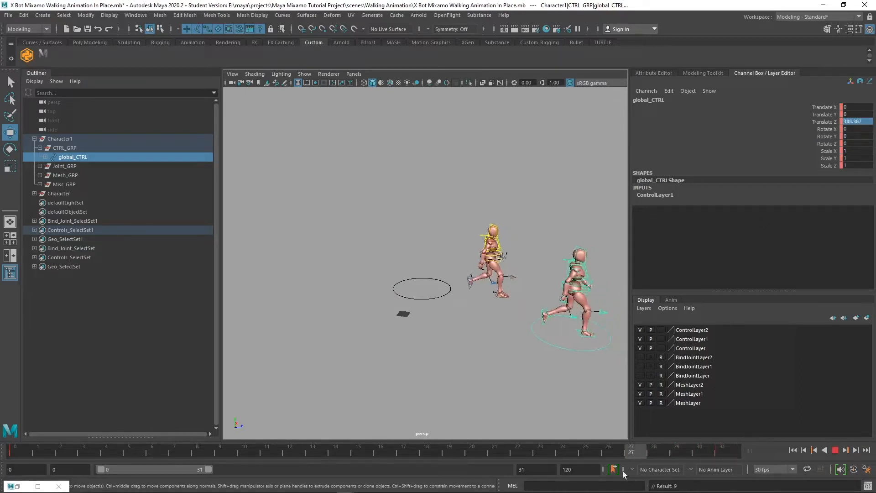
drag(362, 463, 1, 467)
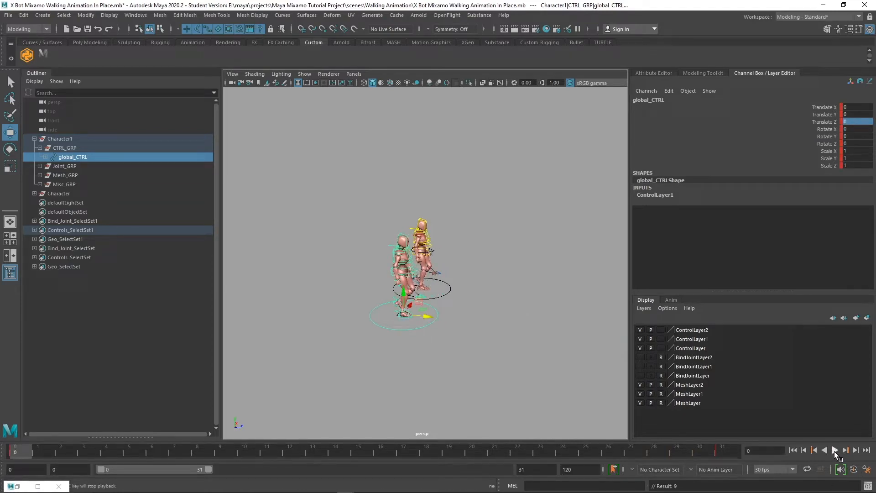
click(834, 451)
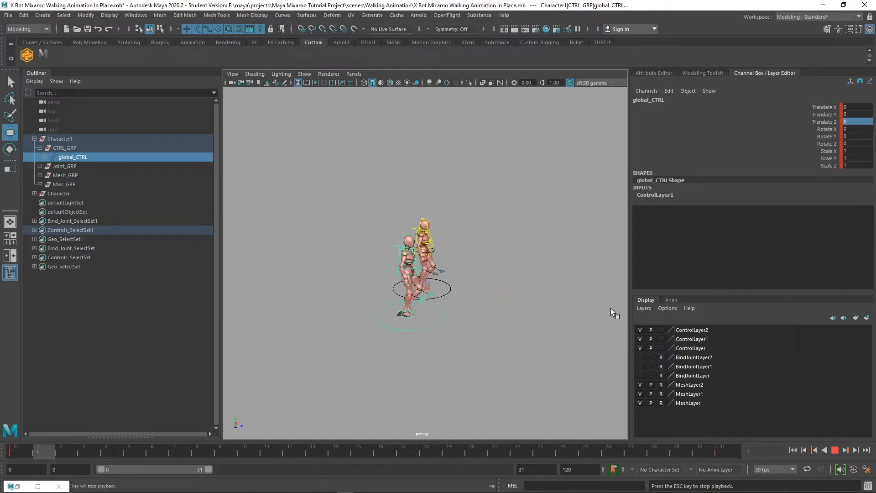
click(835, 450)
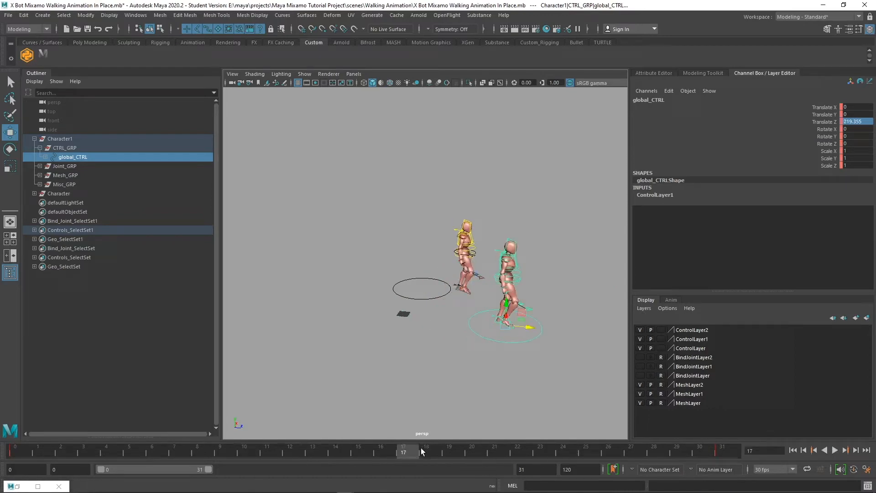
key(alt+v)
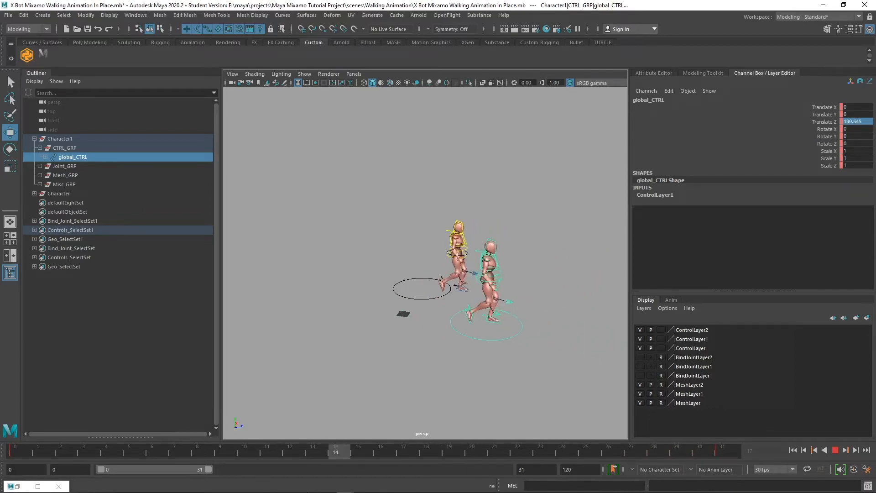
key(alt+shift+v)
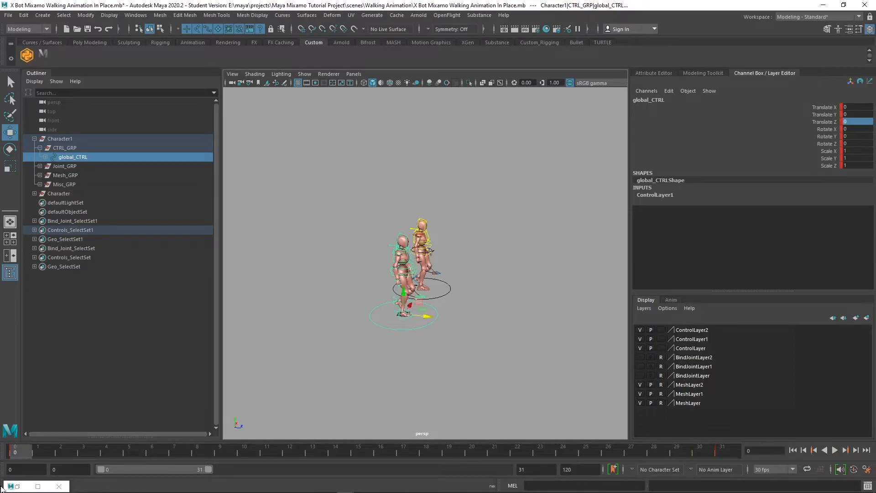
click(443, 297)
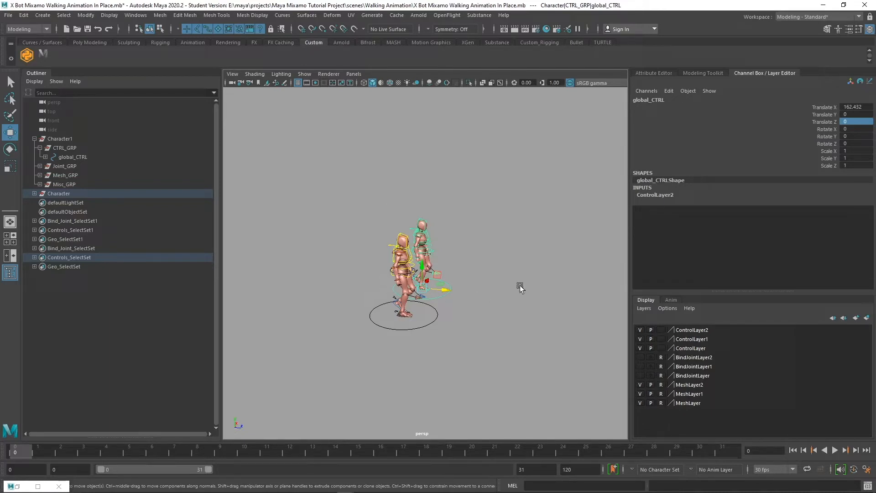
click(425, 326)
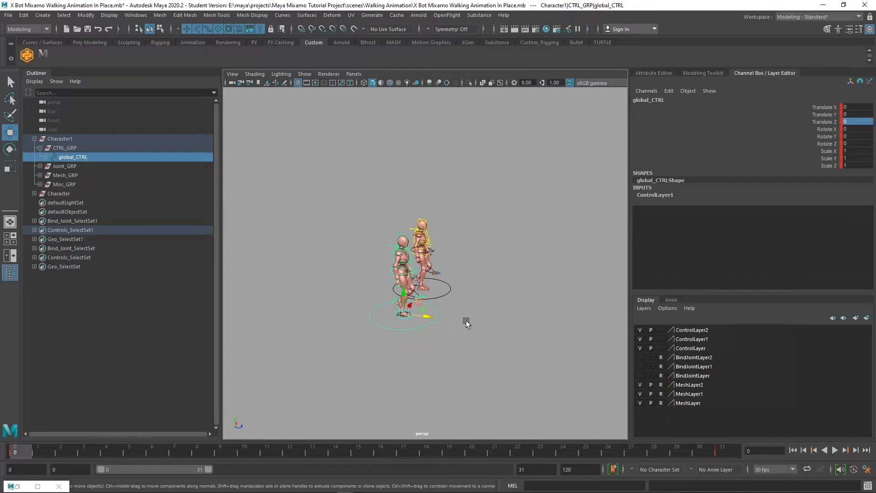
click(449, 292)
alt+drag(465, 320, 443, 324)
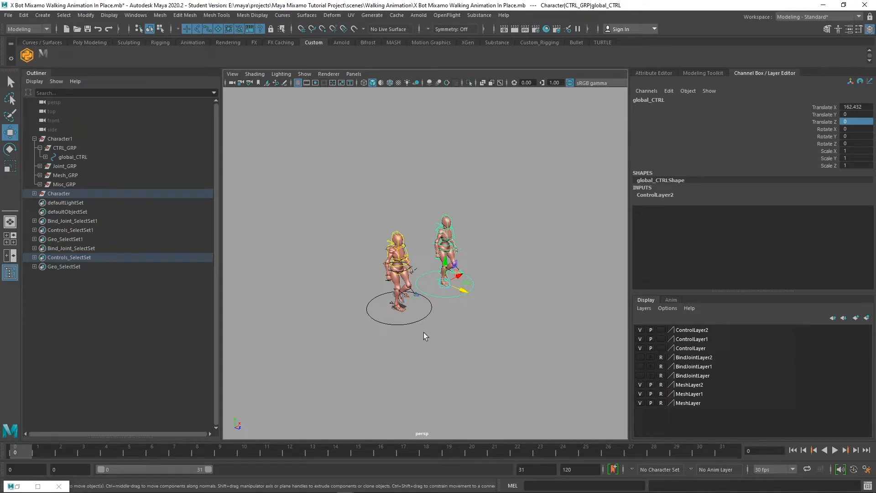
click(417, 319)
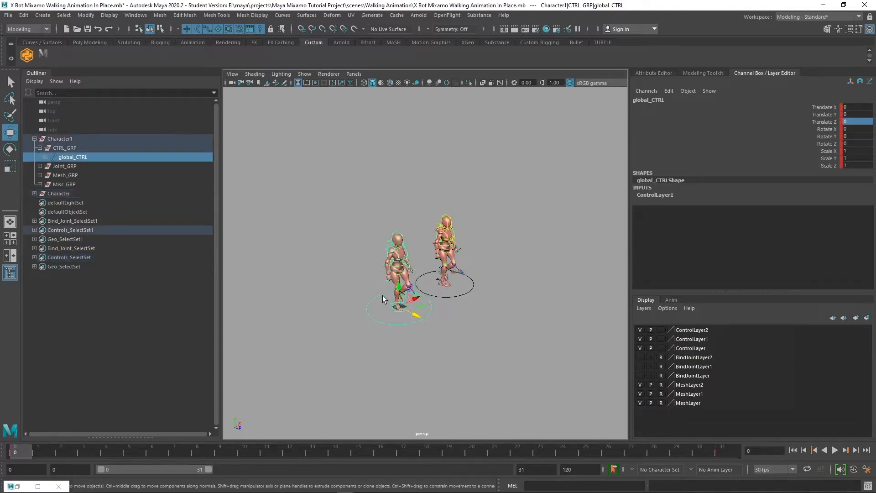
Start a new scene, discarding the unsaved walking scene
click(8, 15)
click(25, 28)
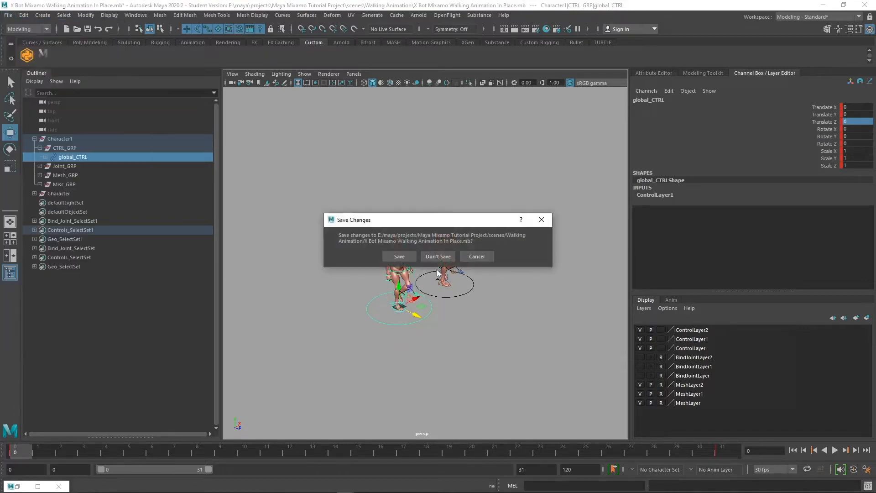
click(438, 257)
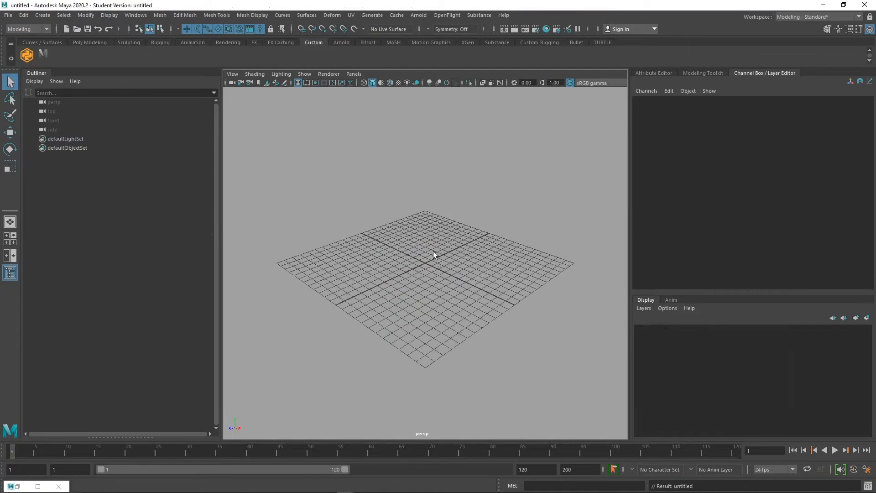
Open X Bot Mixamo Control Rig.mb from assets/04 Mixamo Control Rig
click(8, 15)
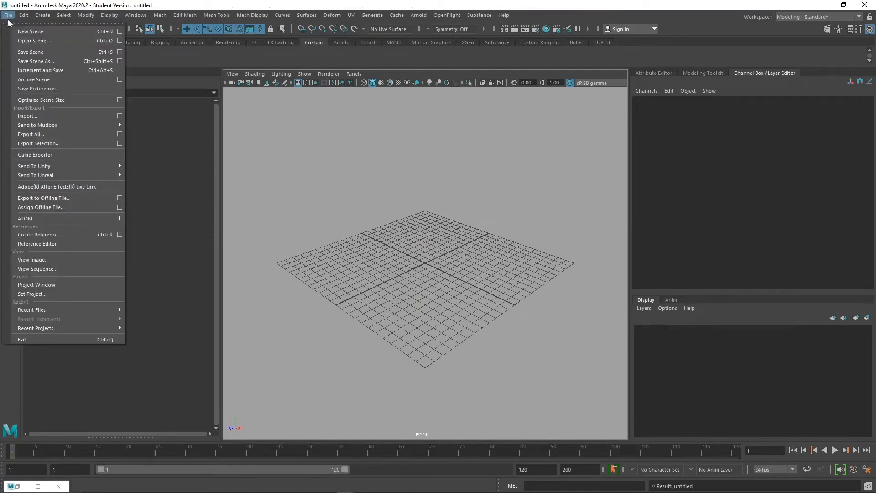
click(40, 40)
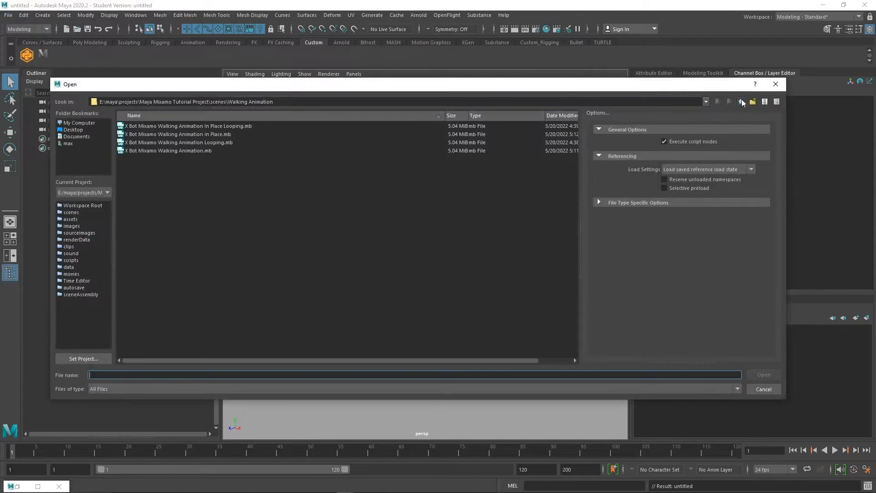
double_click(742, 102)
double_click(143, 125)
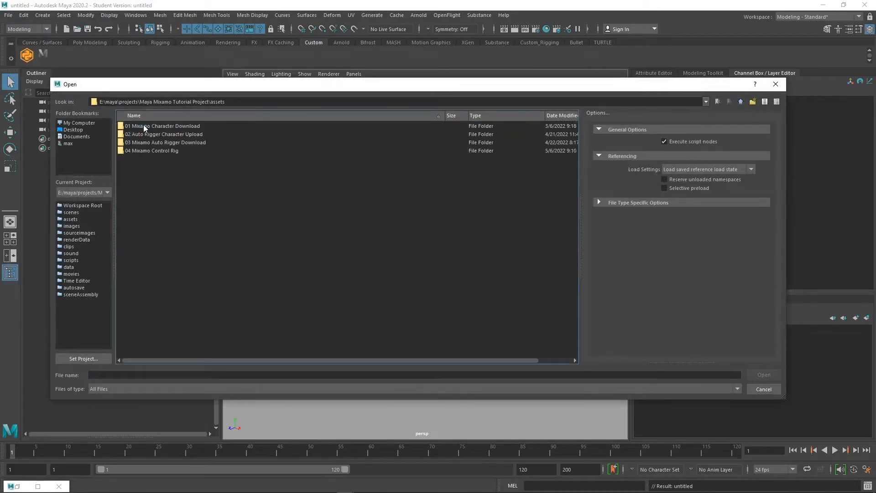
double_click(156, 151)
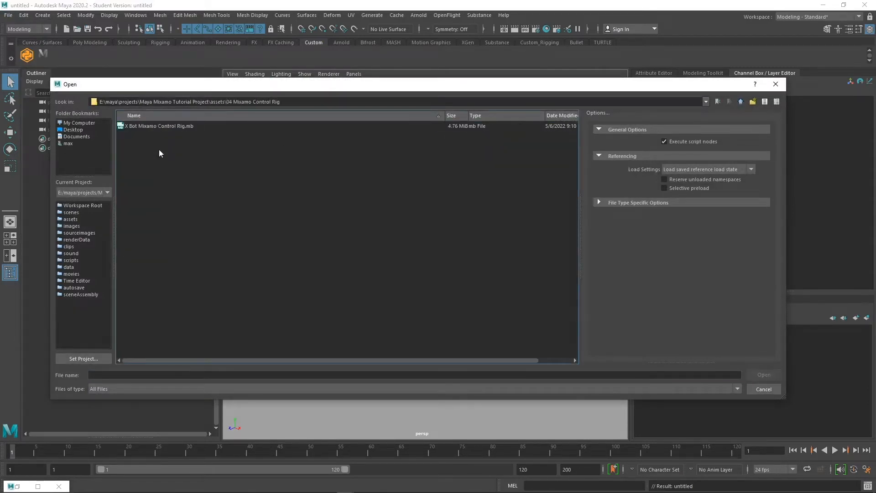
double_click(176, 128)
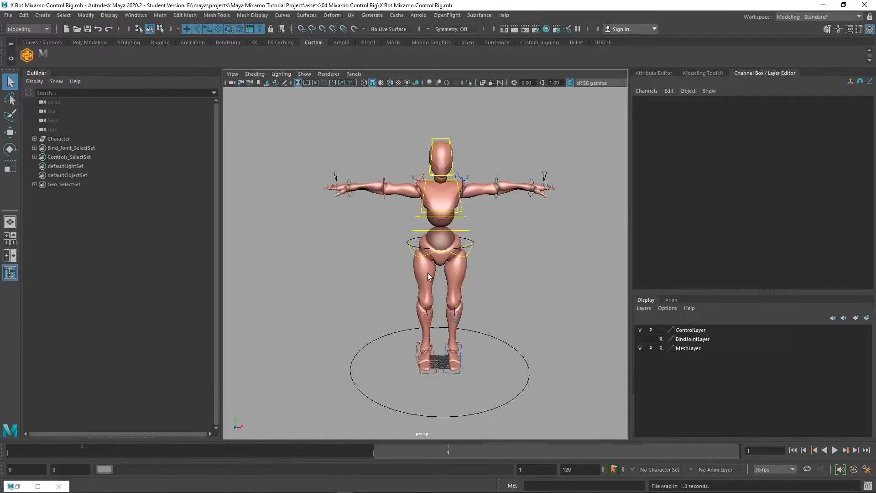
Launch the Mixamo Auto-Control-Rig tool and import Walking In Place.fbx from the data folder
scroll(513, 325, down, 5)
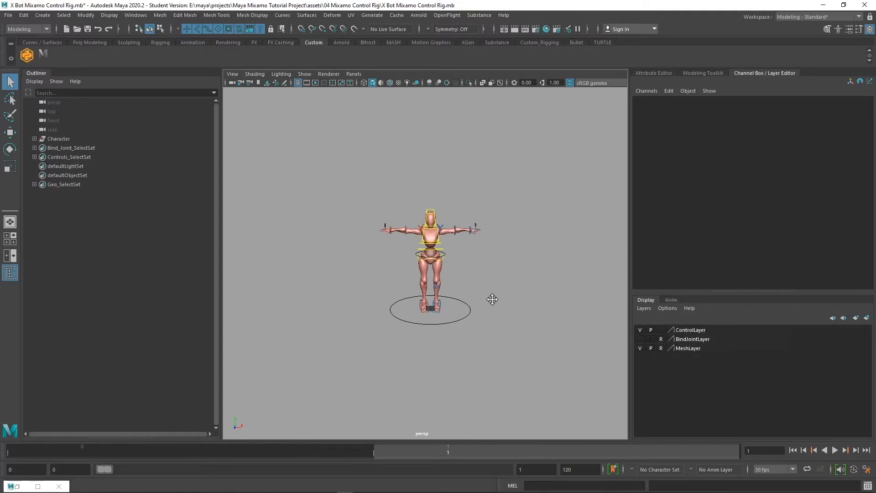
click(27, 55)
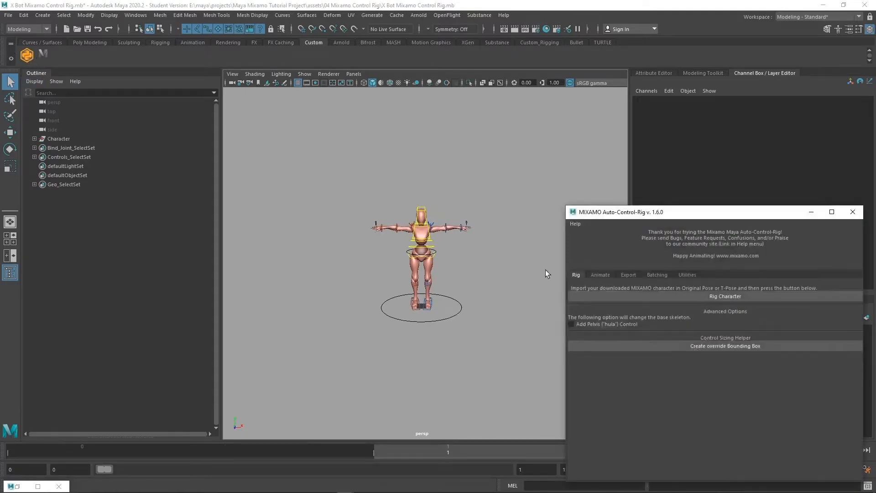
click(601, 276)
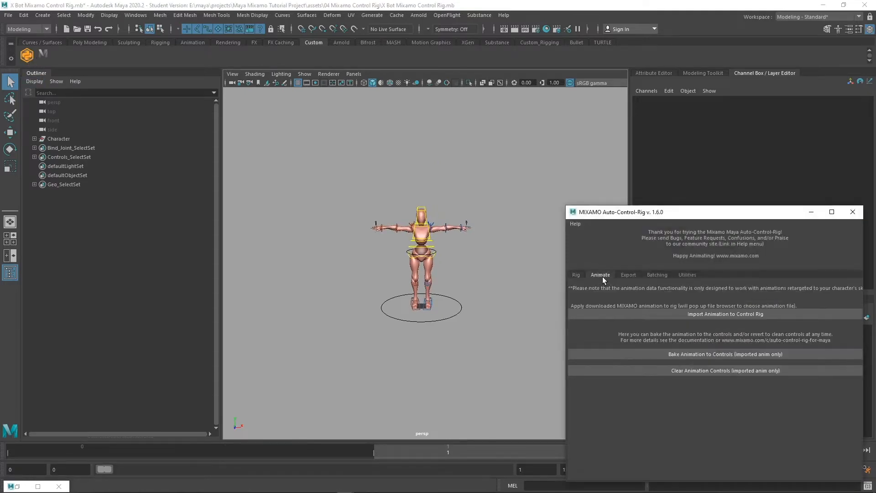
click(737, 316)
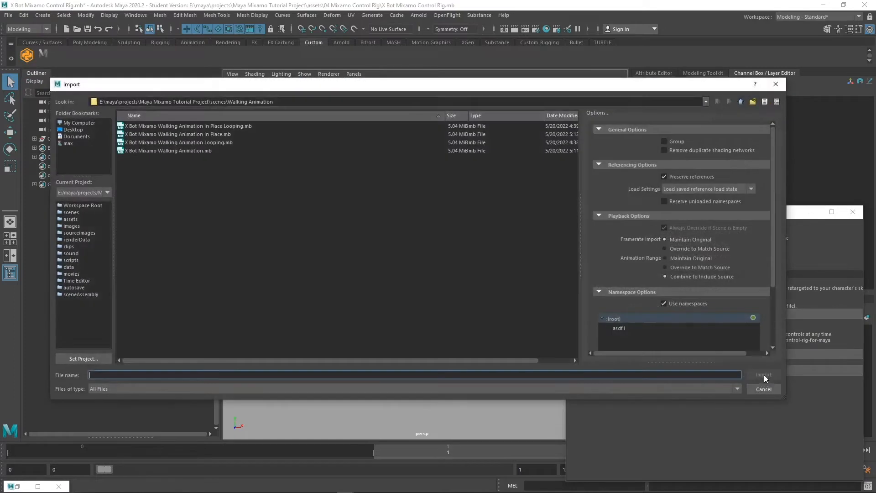
click(741, 102)
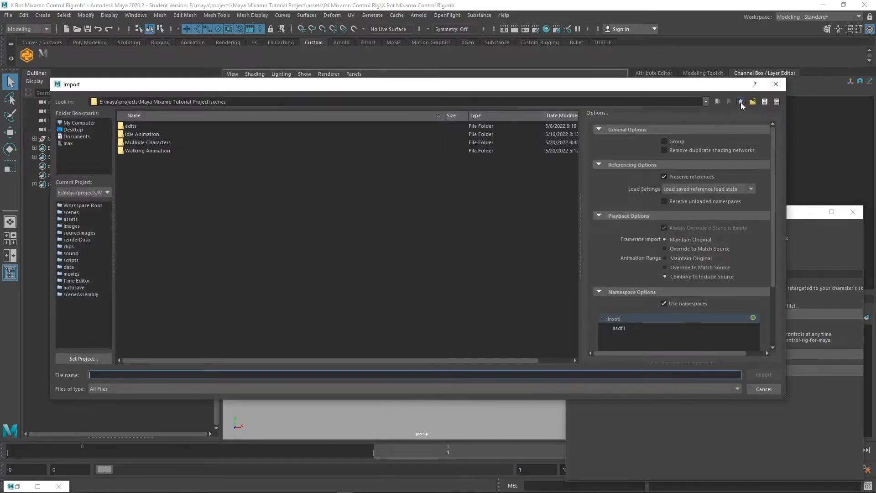
click(741, 101)
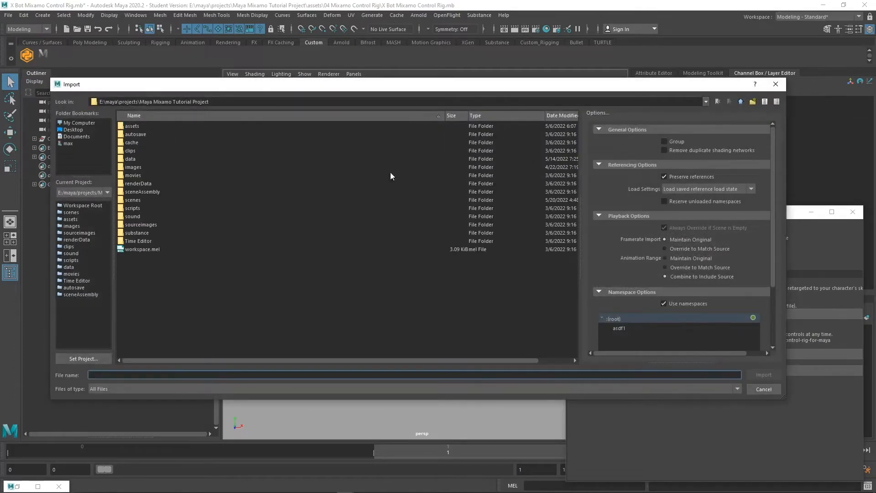
double_click(139, 158)
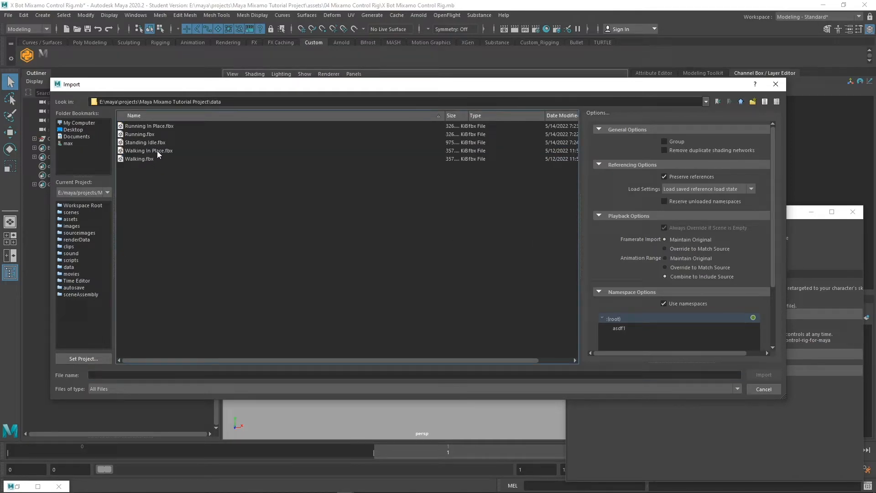
double_click(157, 150)
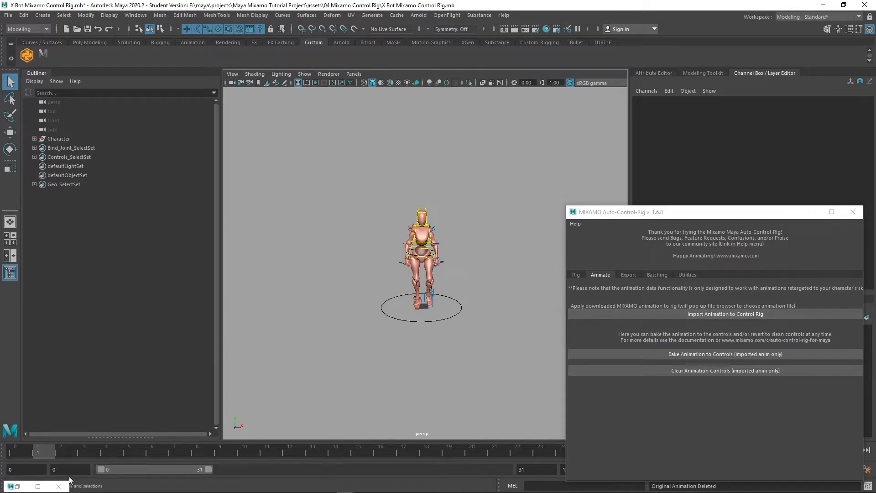
Bake the walk to the controls, verify RightFoot_IK_CTRL's keys by scrubbing, and close the auto-rig window
drag(66, 453, 15, 452)
click(728, 356)
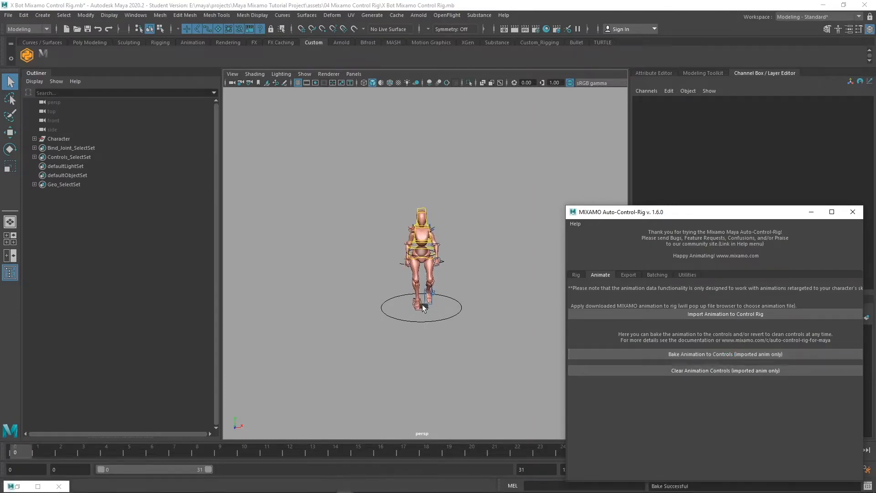
click(423, 309)
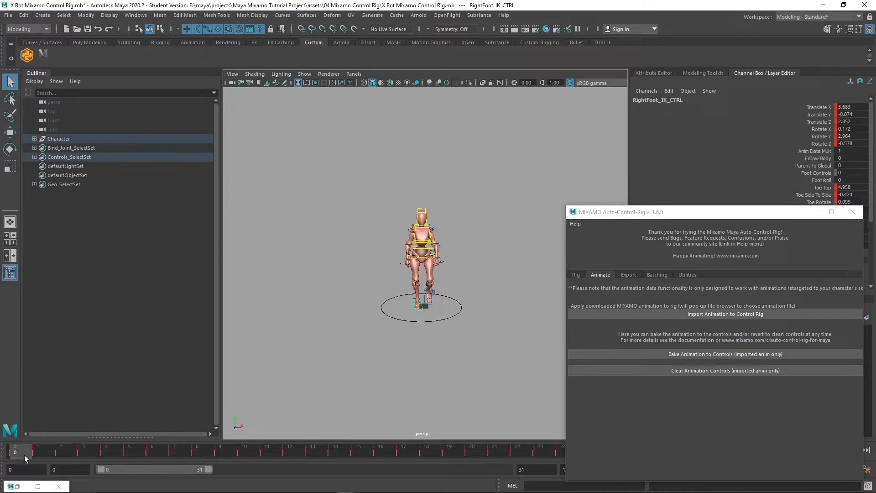
drag(24, 456, 494, 453)
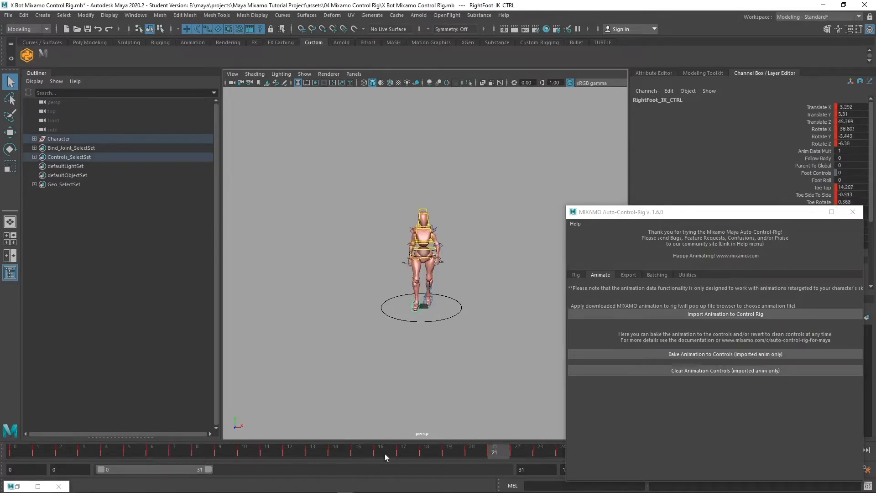
drag(385, 454, 11, 456)
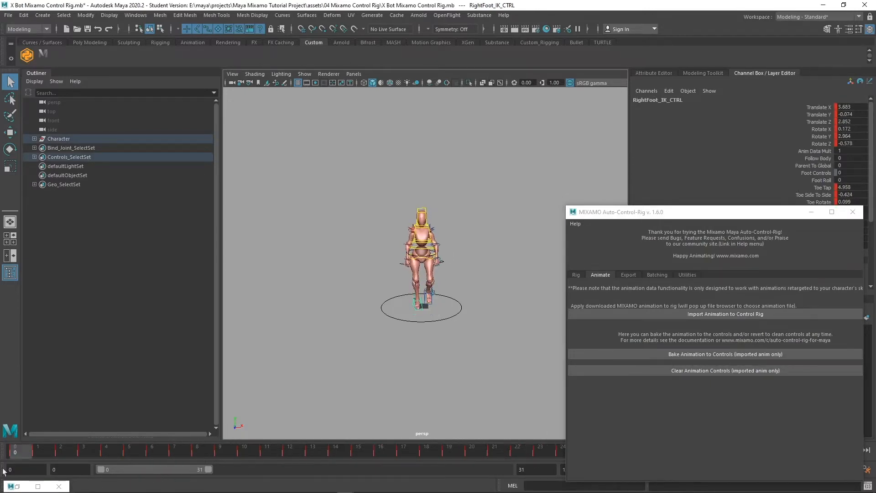
click(850, 217)
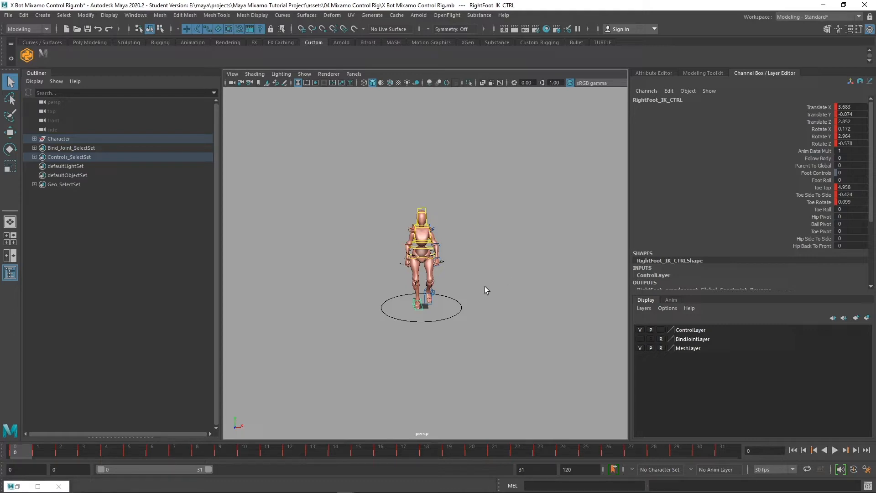
click(8, 16)
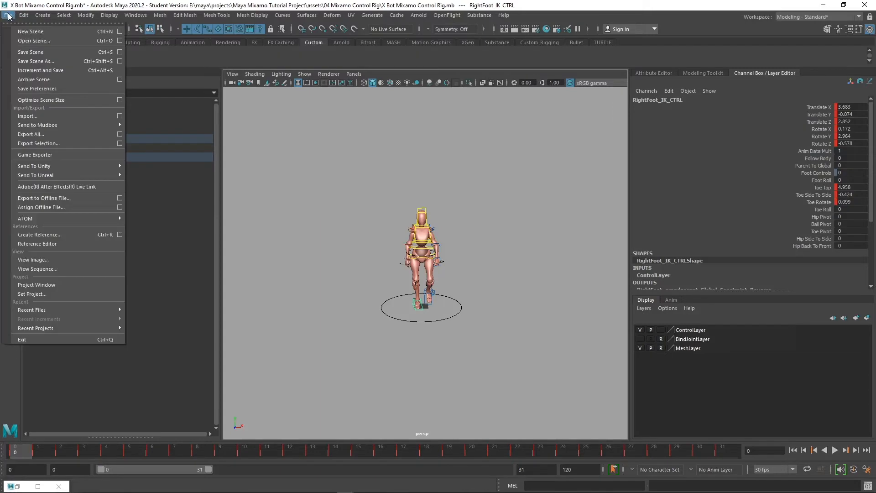
click(35, 61)
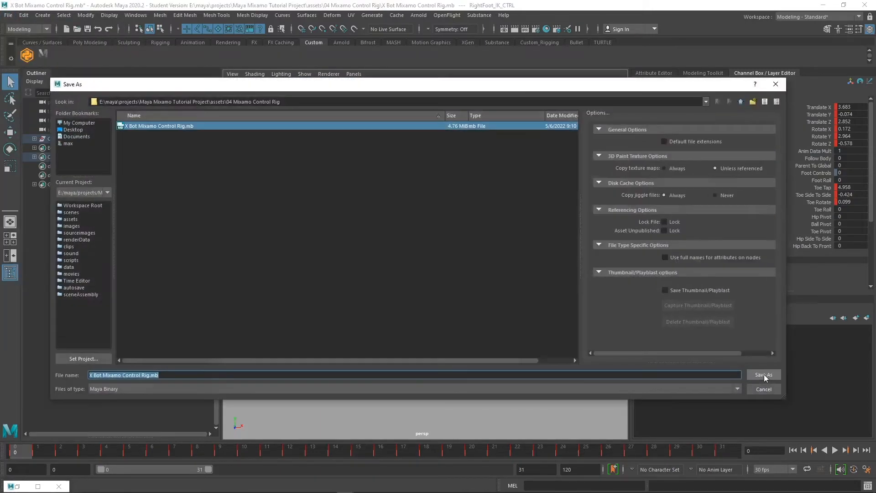
click(741, 102)
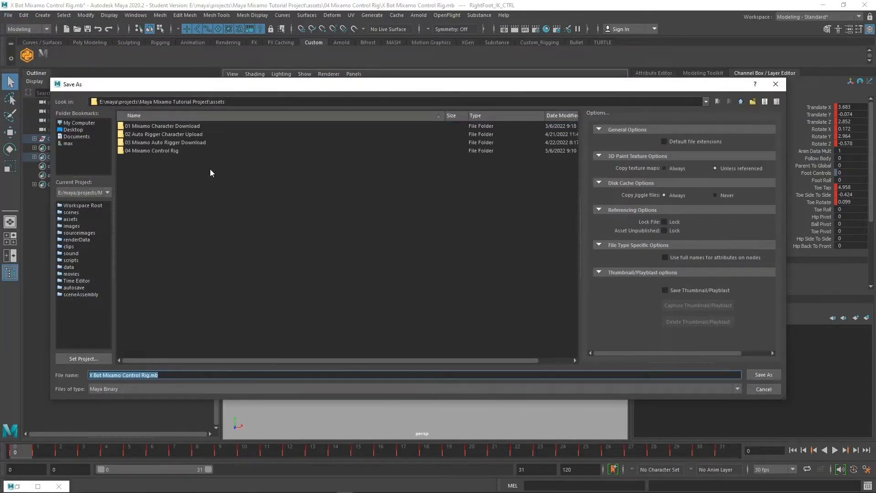
click(741, 101)
double_click(135, 200)
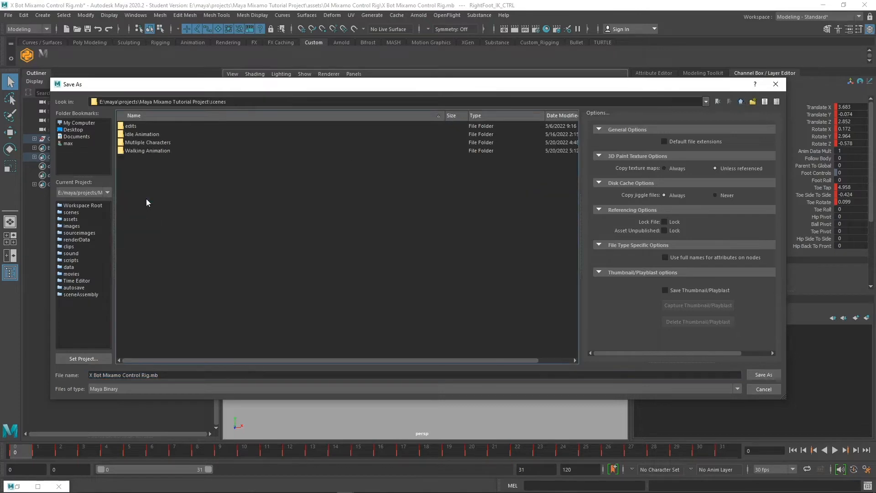
double_click(168, 150)
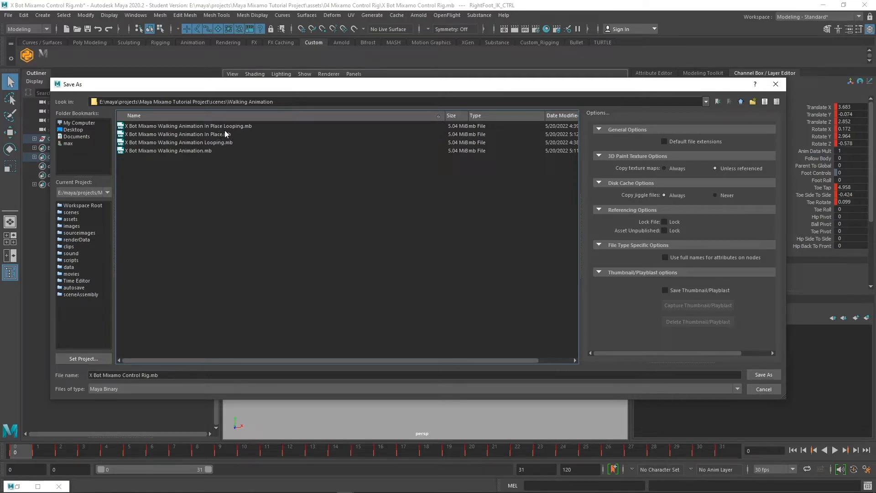
click(194, 150)
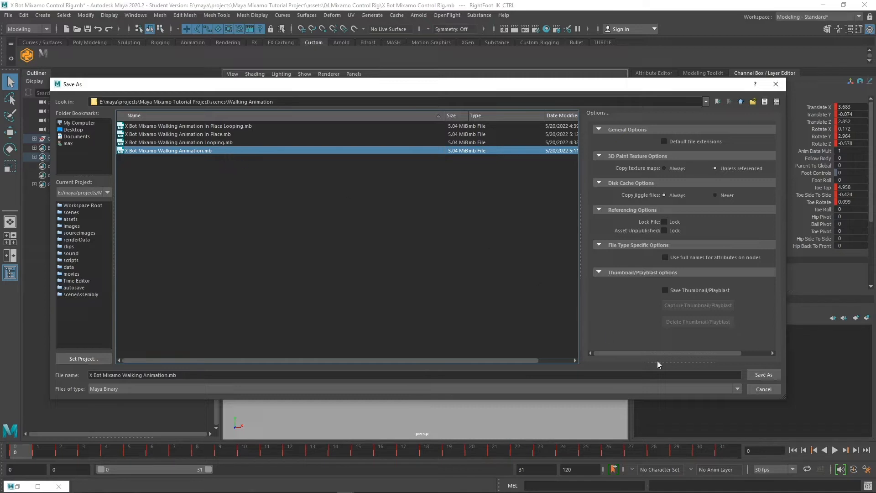
click(768, 391)
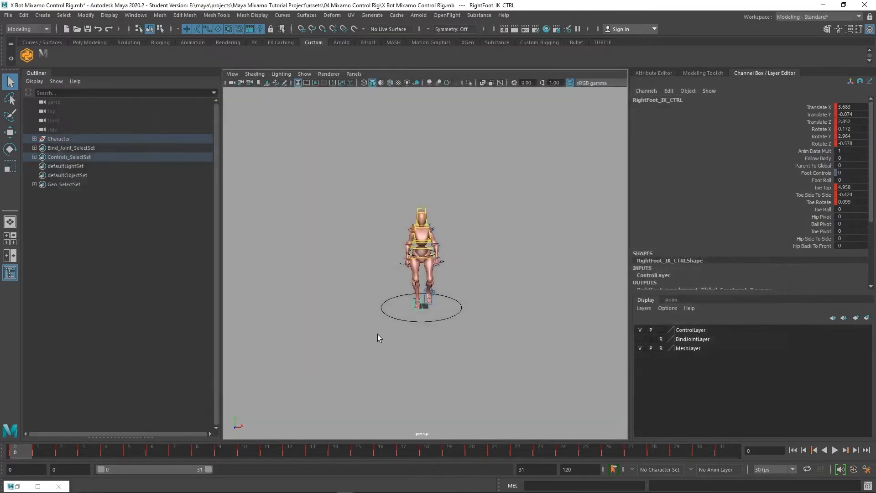
Import X Bot Mixamo Walking Animation In Place.mb from scenes\Walking Animation, accepting the student version warning
click(8, 15)
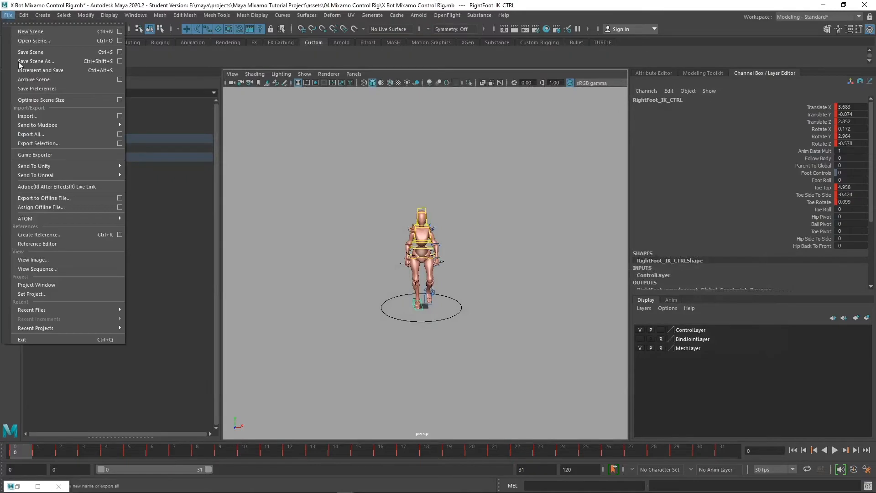
click(26, 117)
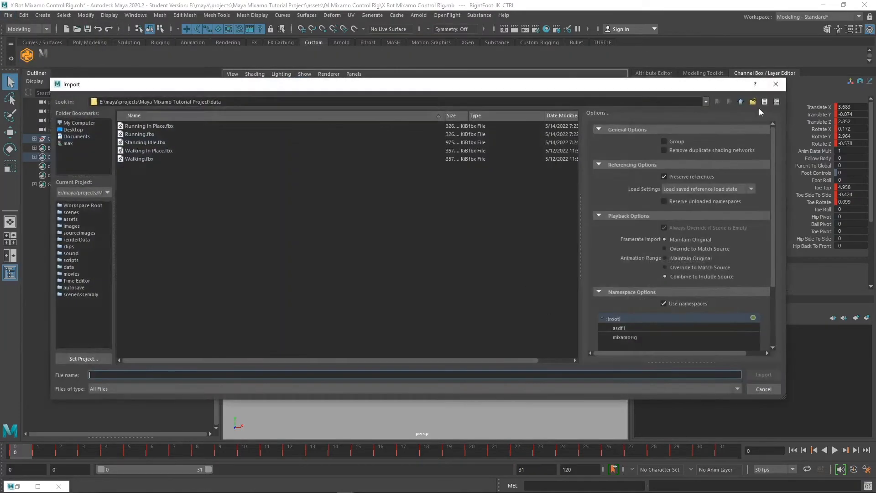
click(742, 102)
click(741, 102)
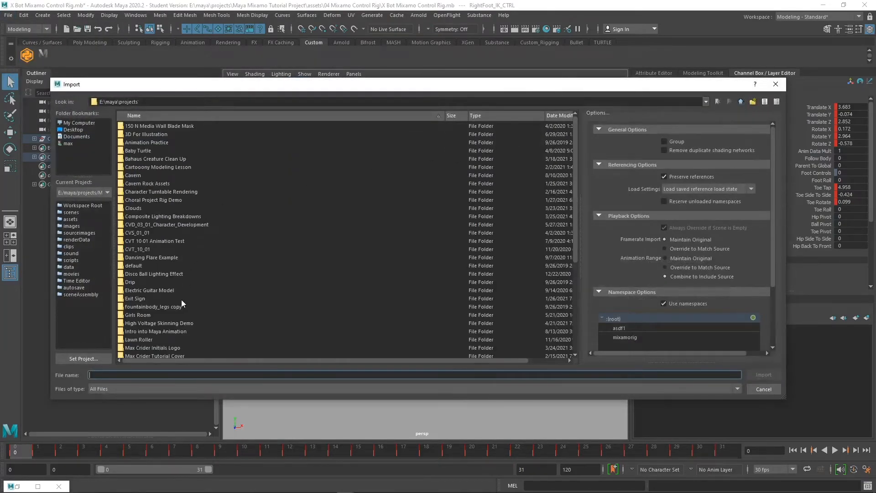
scroll(195, 333, down, 6)
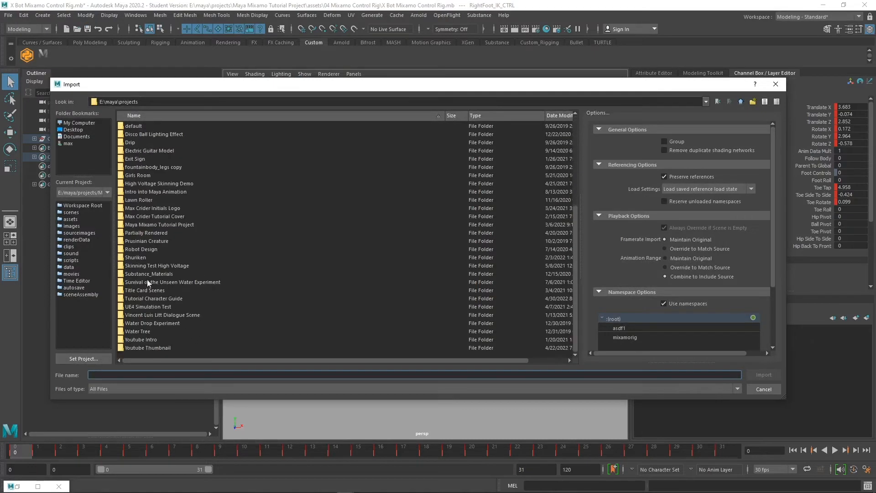
double_click(193, 223)
double_click(154, 201)
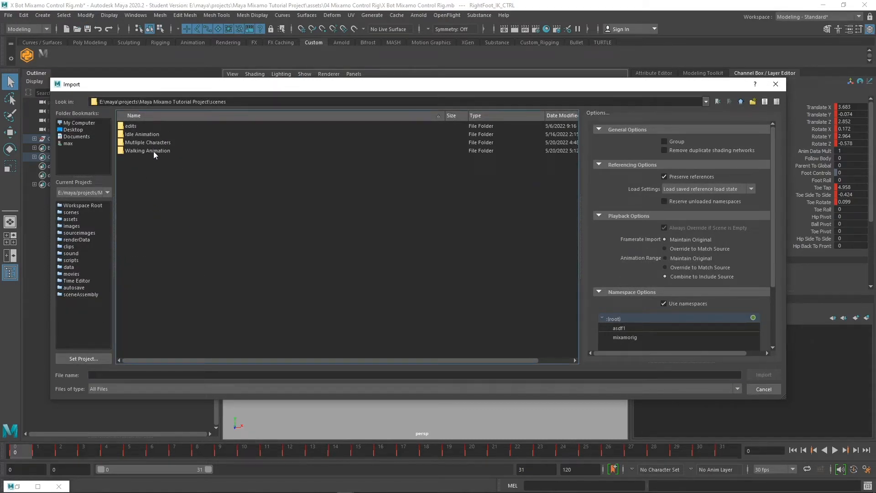
double_click(153, 151)
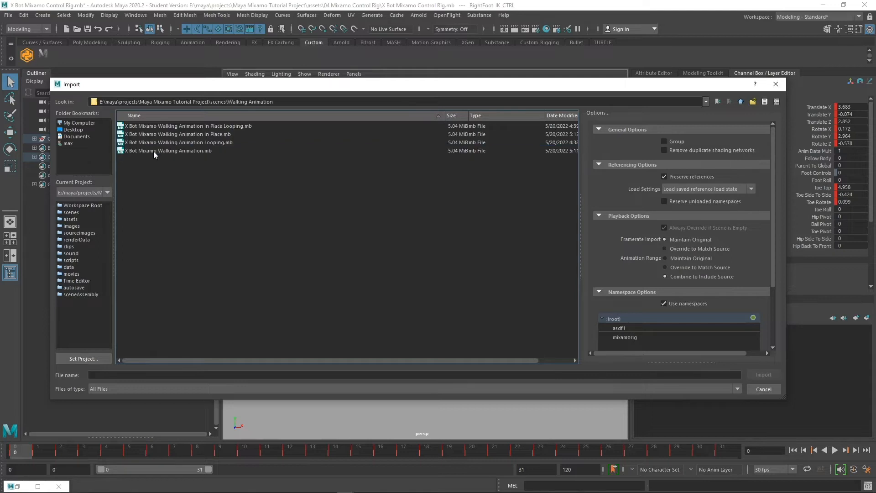
click(215, 134)
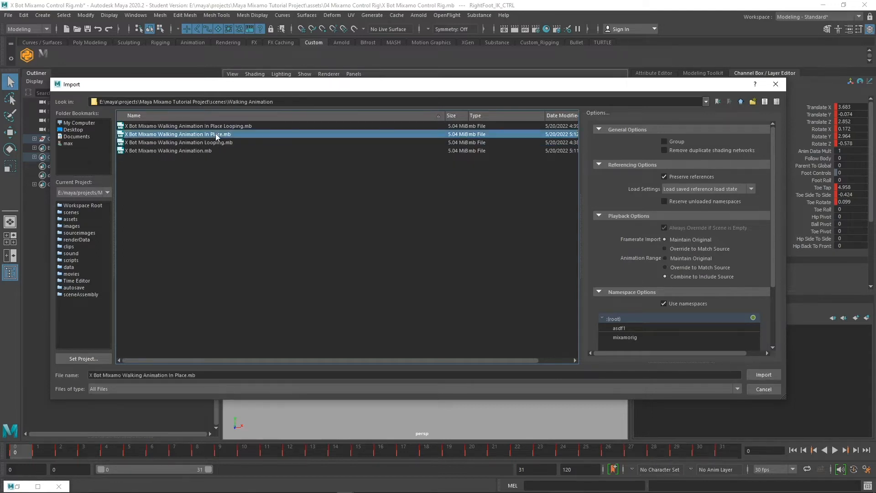
click(764, 374)
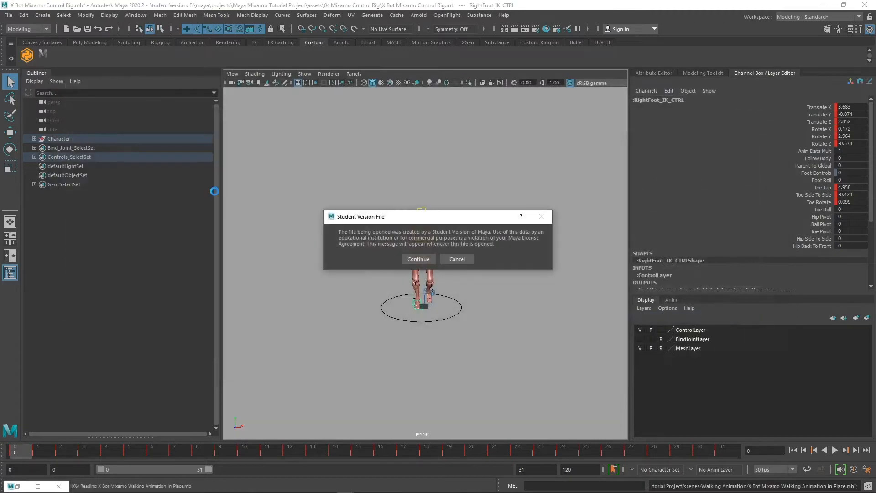
click(416, 256)
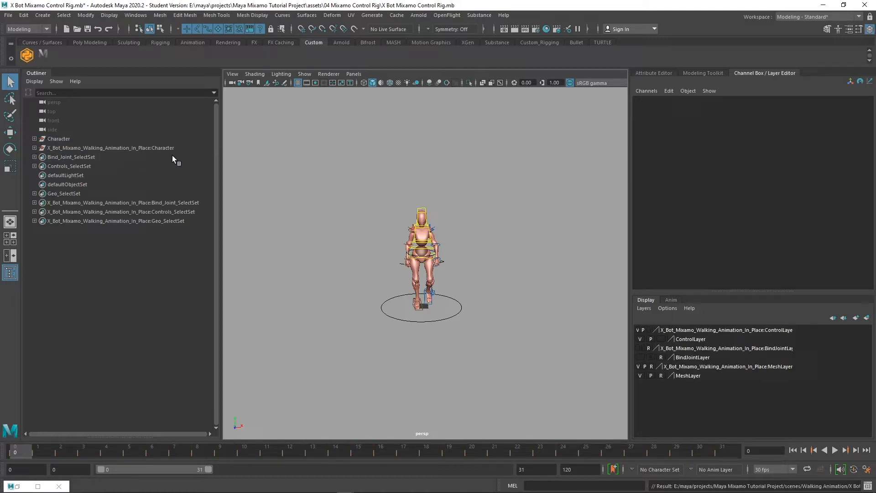
Expand the imported Character group, open the Namespace Editor, and select the imported rig's namespace
click(34, 148)
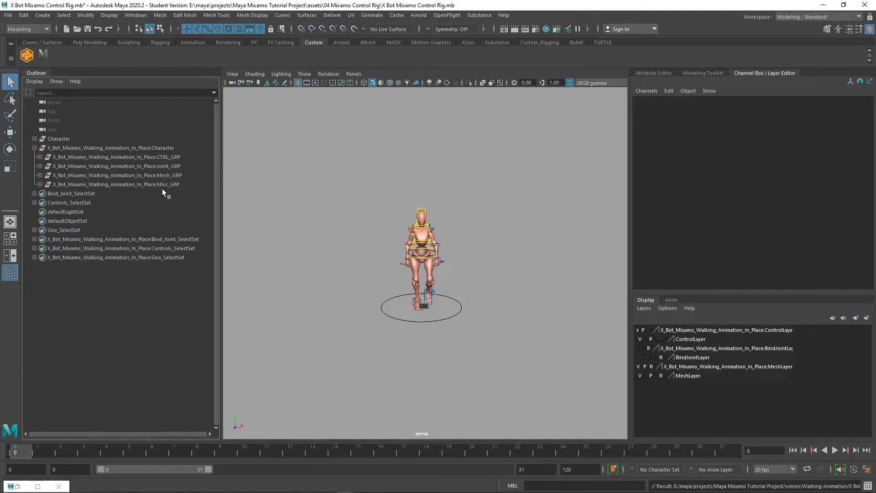
click(135, 14)
mouse_move(178, 48)
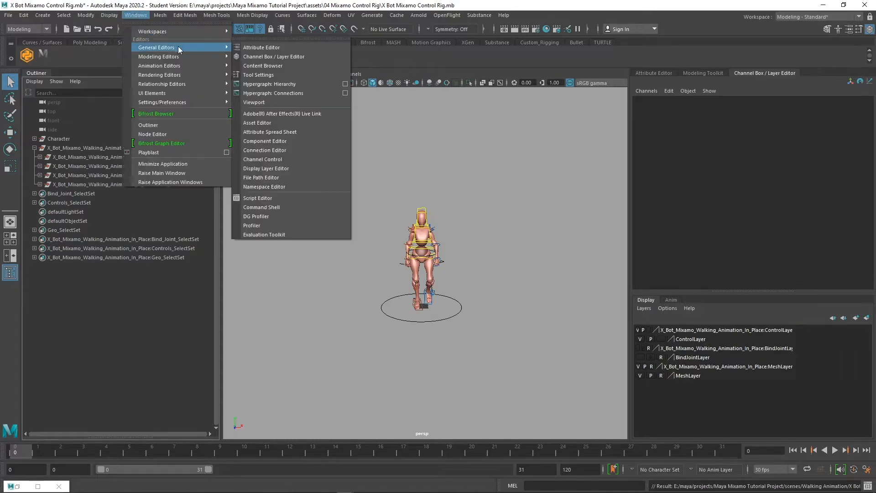
click(311, 192)
click(525, 188)
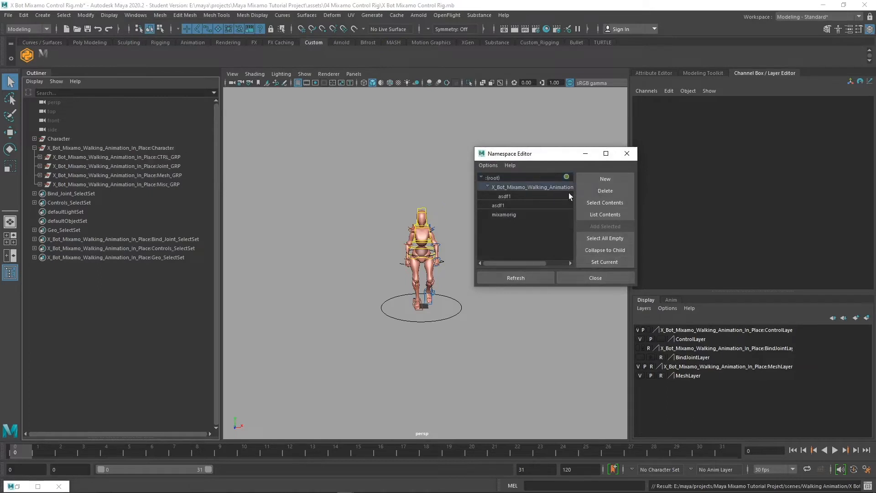
Merge the imported rig's namespace into root, then select the asdf1, asdf2 and mixamorig namespaces
click(598, 191)
click(357, 253)
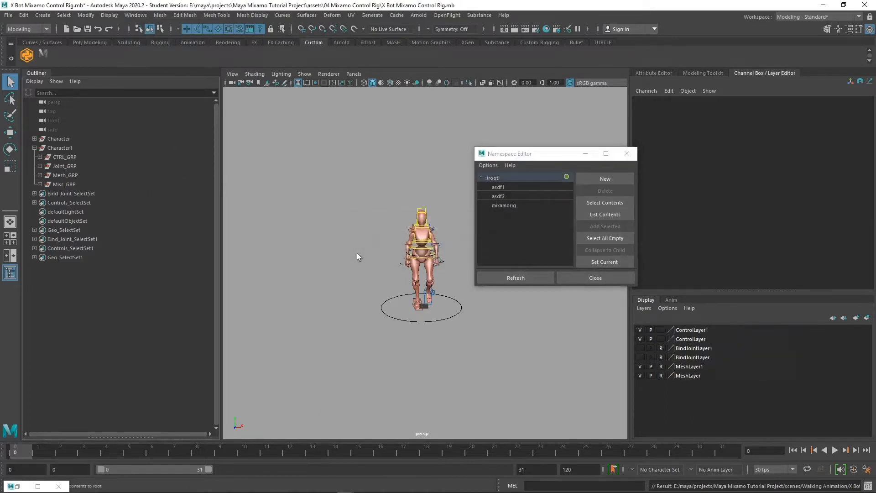
click(523, 188)
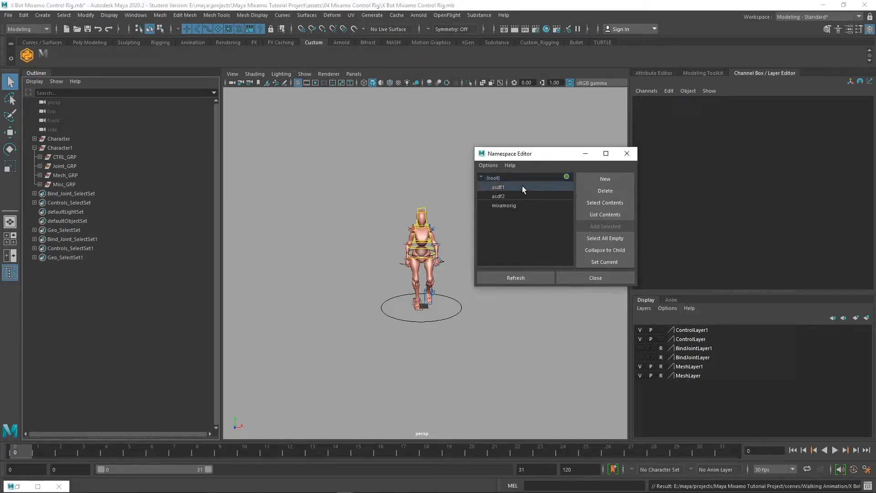
shift+click(525, 205)
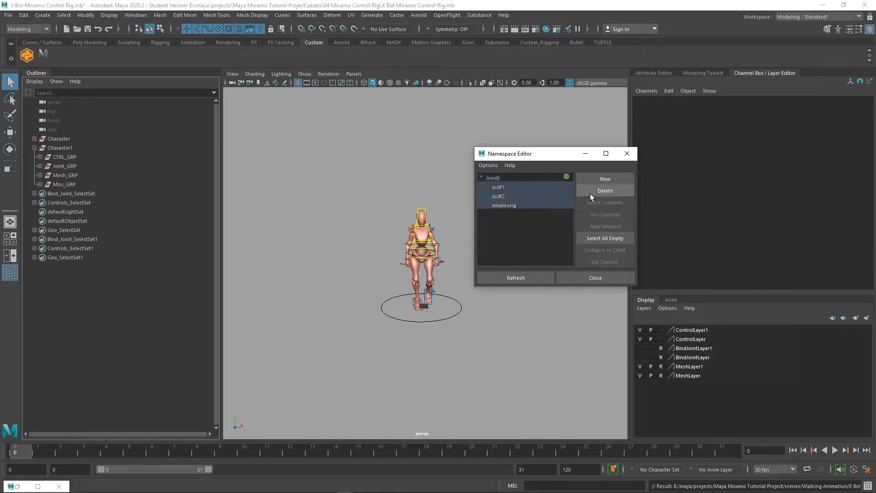
click(516, 189)
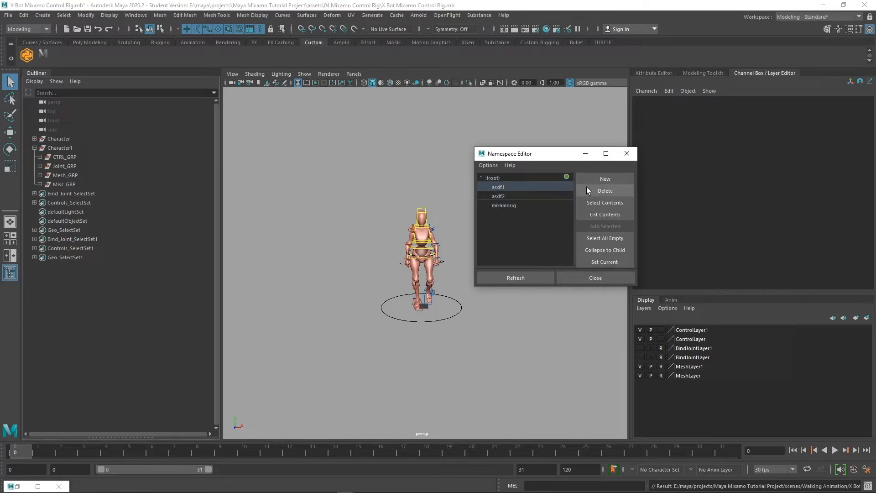
shift+click(516, 205)
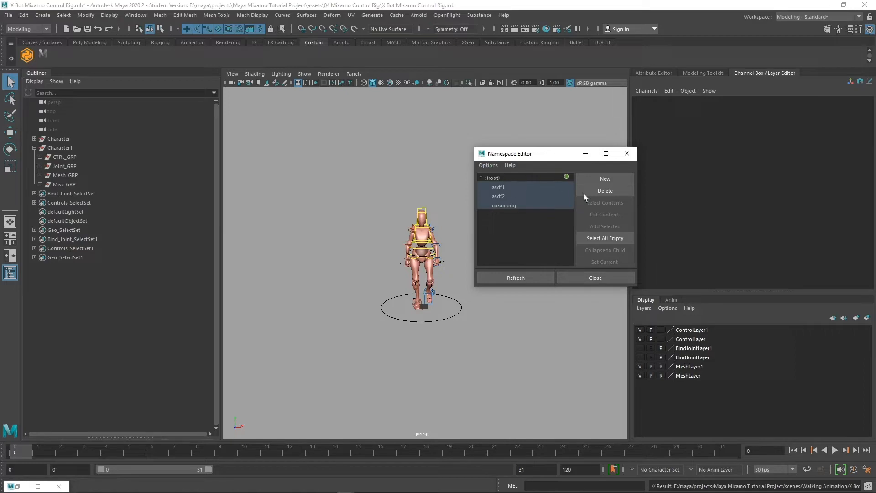
Delete the selected namespaces with Merge with Root, leaving only :(root), and close the editor
click(620, 190)
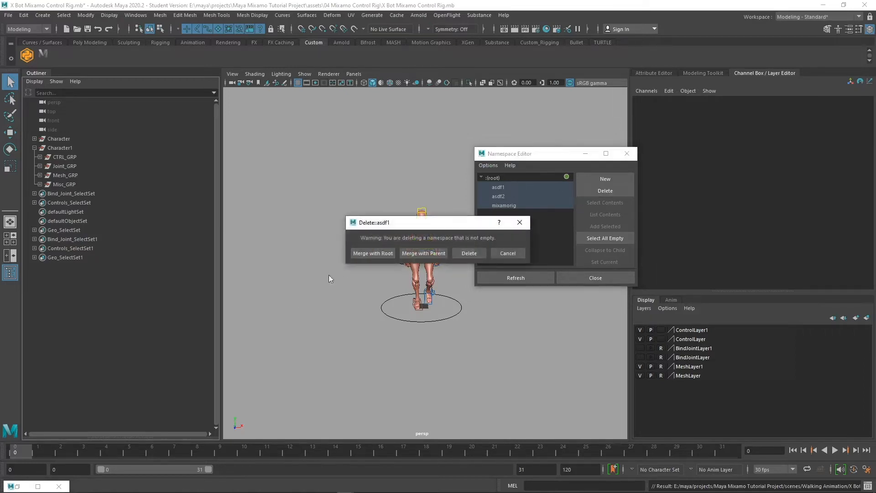
click(382, 253)
click(374, 253)
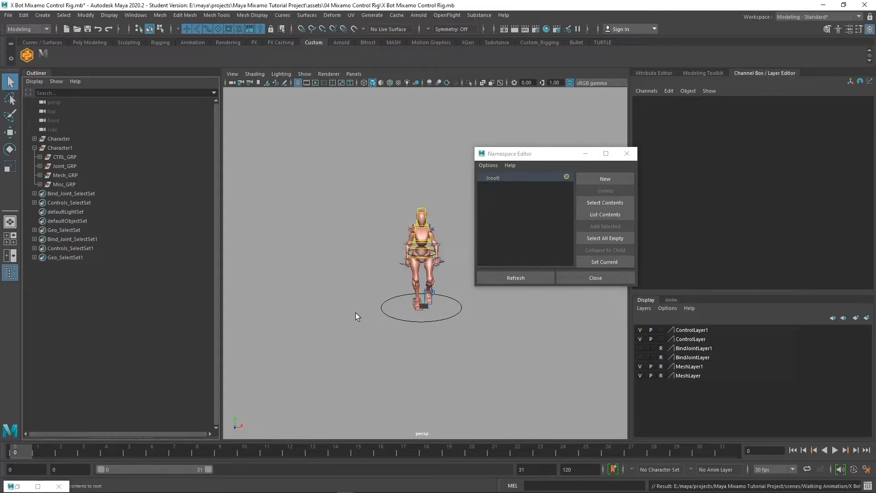
click(632, 157)
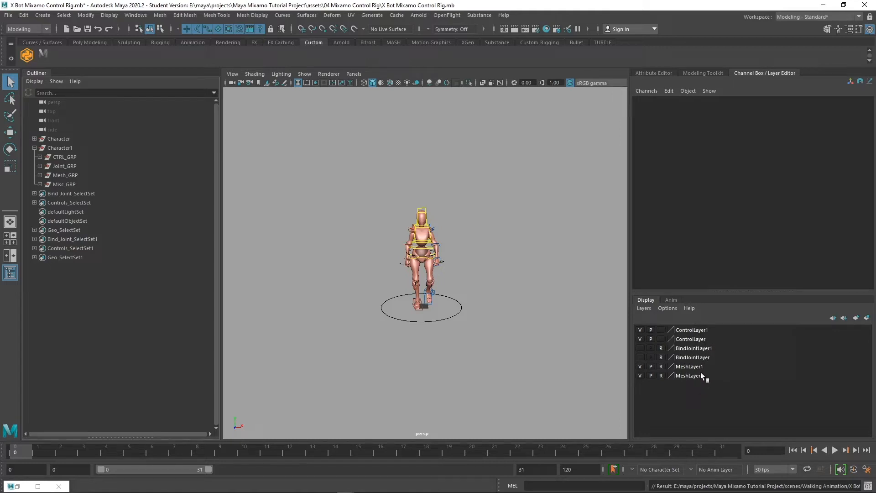
Activate ControlLayer and select Character1's global_CTRL under CTRL_GRP in the Outliner
click(705, 339)
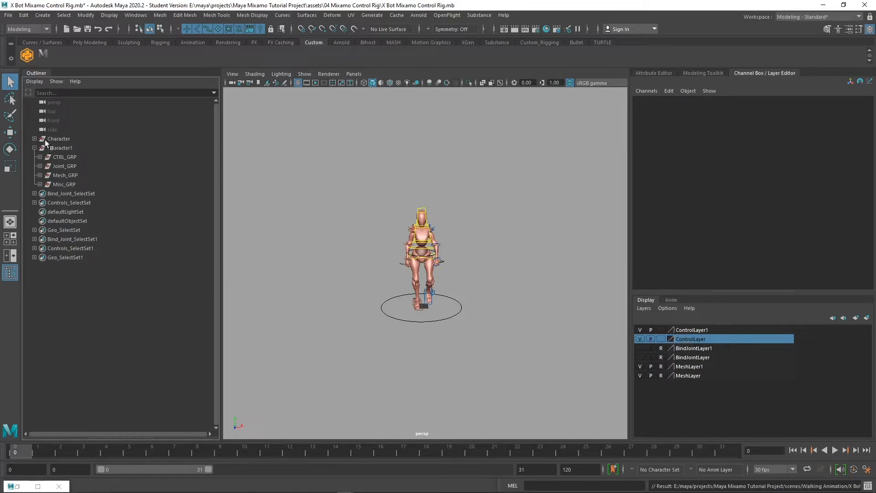
click(40, 156)
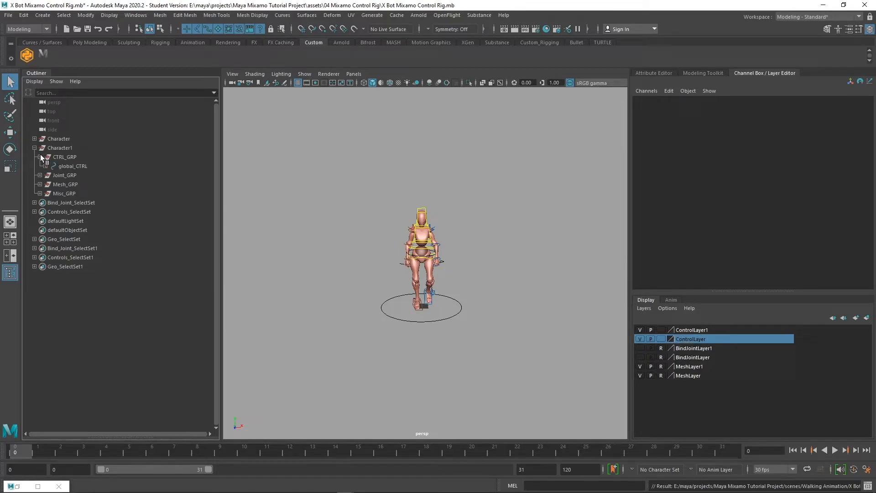
click(97, 175)
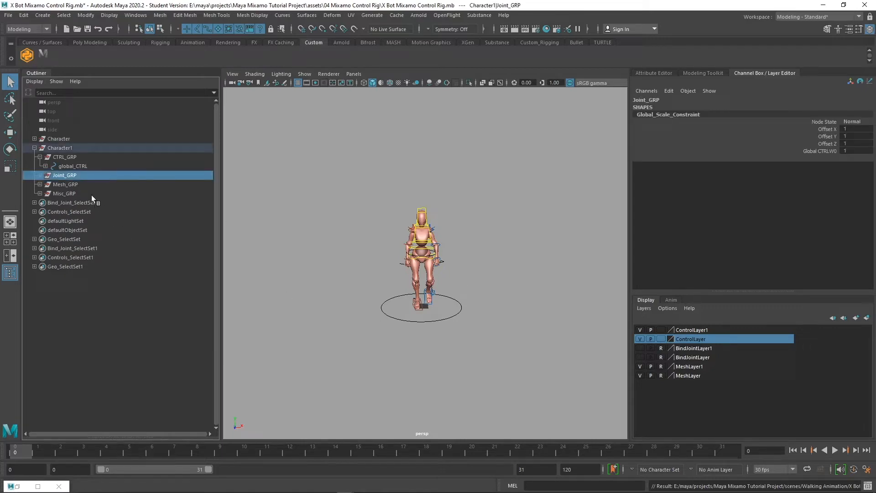
click(98, 166)
Move Character1's global_CTRL to Translate X 167.669 beside the first rig and preview the walk
key(w)
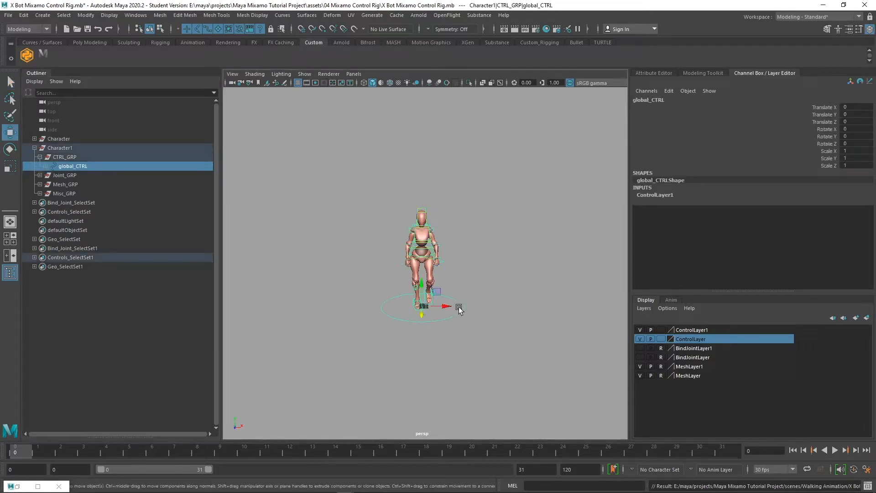
drag(450, 307, 542, 303)
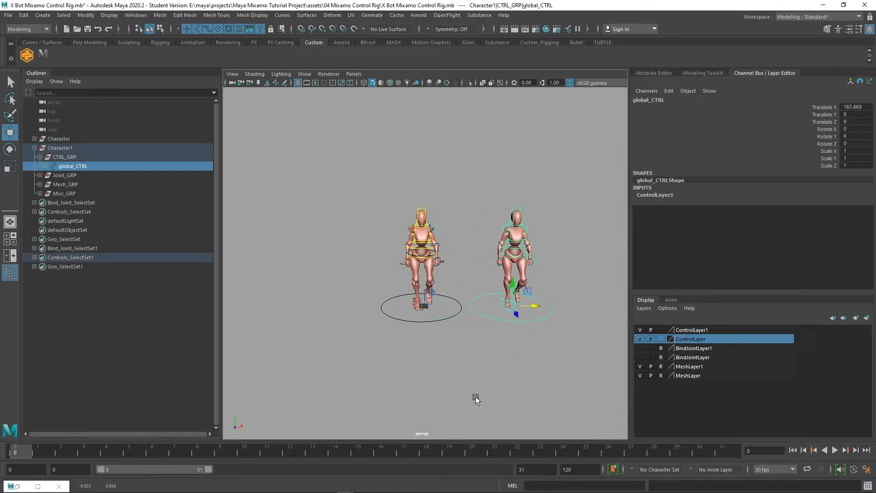
key(alt+v)
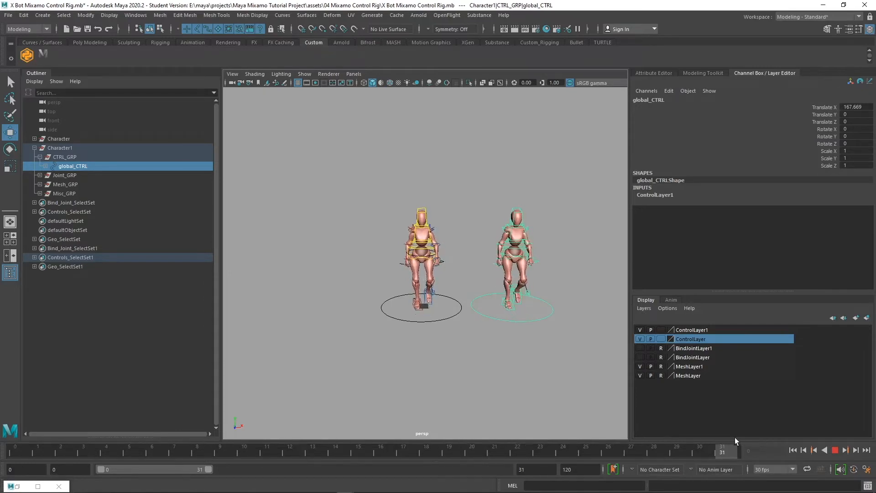
drag(85, 452, 7, 428)
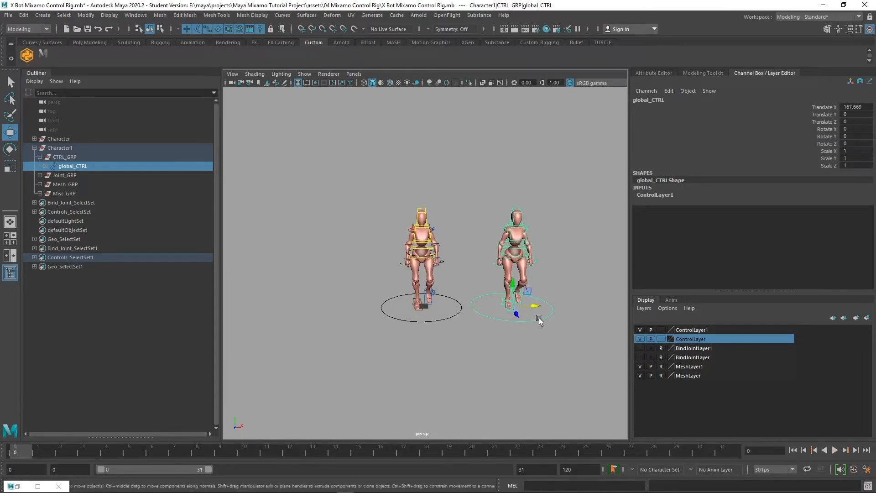
Reframe the view on both rigs and marquee-select all of the left rig's controls
alt+drag(539, 317, 567, 320)
alt+middle_drag(566, 321, 560, 352)
alt+right_drag(512, 355, 613, 390)
alt+drag(577, 388, 509, 366)
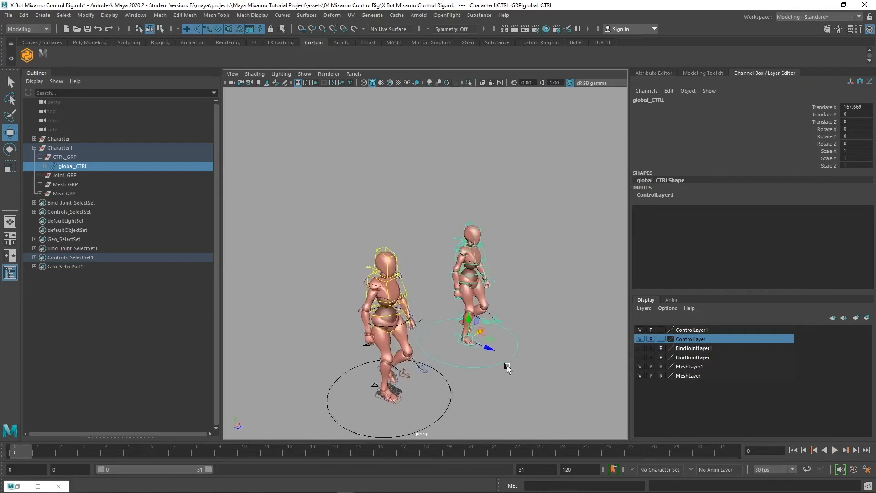
alt+middle_drag(508, 367, 485, 352)
alt+drag(366, 348, 406, 343)
alt+right_drag(406, 341, 346, 326)
alt+drag(382, 331, 395, 337)
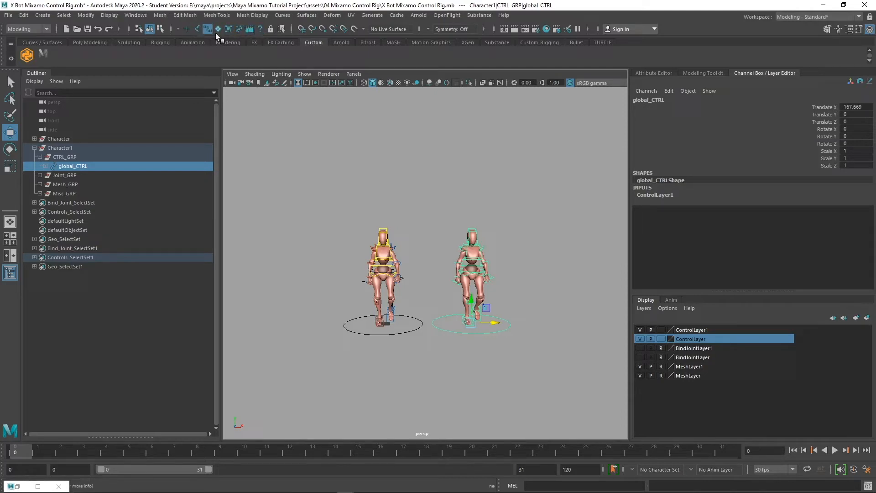
drag(312, 210, 417, 369)
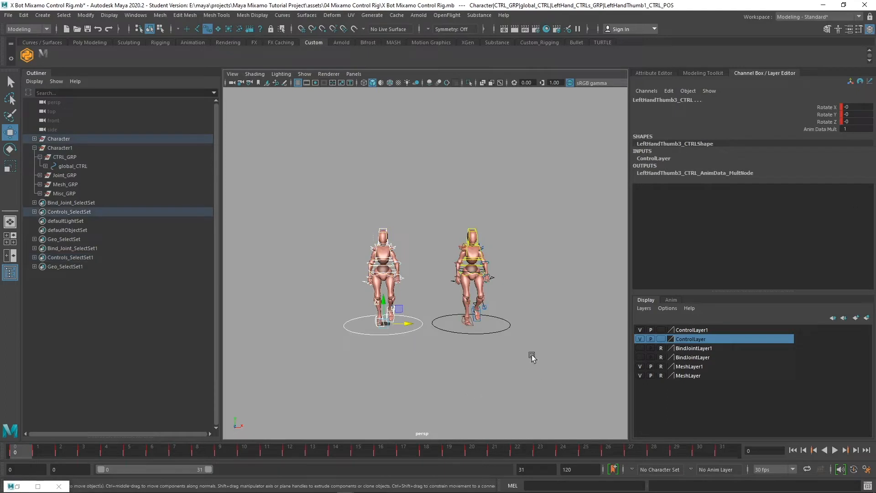
In the Graph Editor, set Post Infinity to Cycle on all of the first rig's keys
click(143, 16)
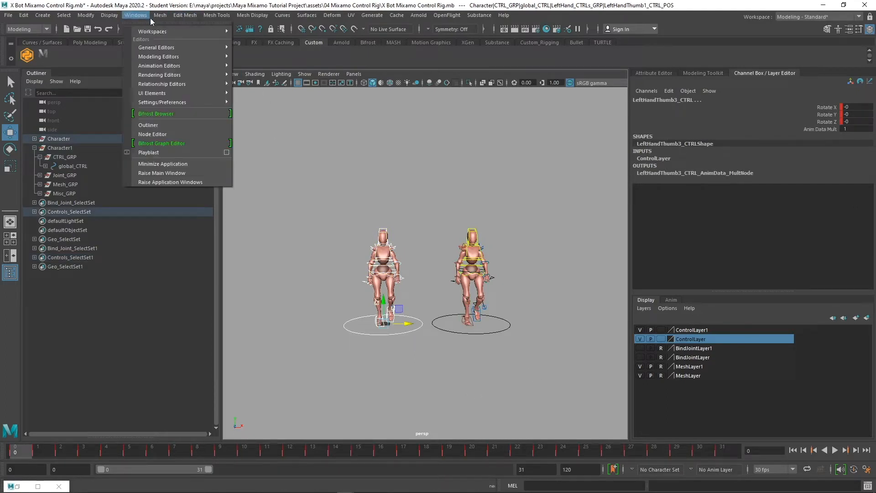
mouse_move(192, 66)
click(256, 66)
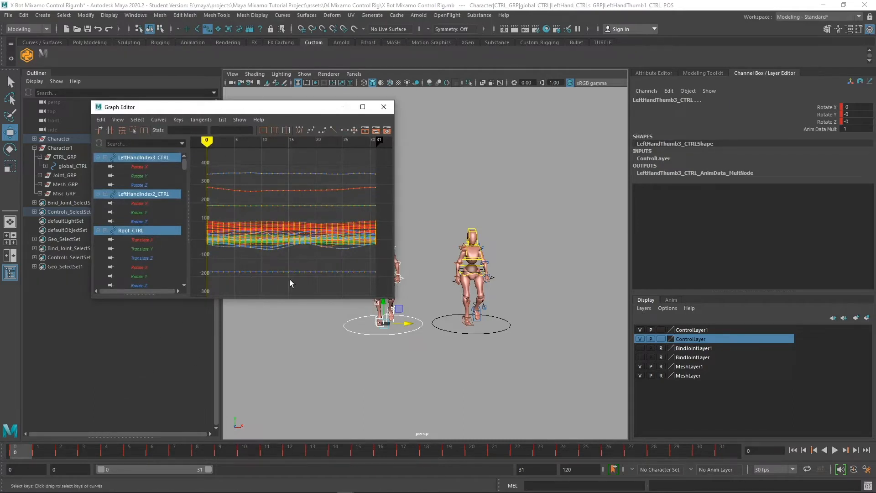
scroll(360, 263, down, 3)
scroll(361, 263, up, 2)
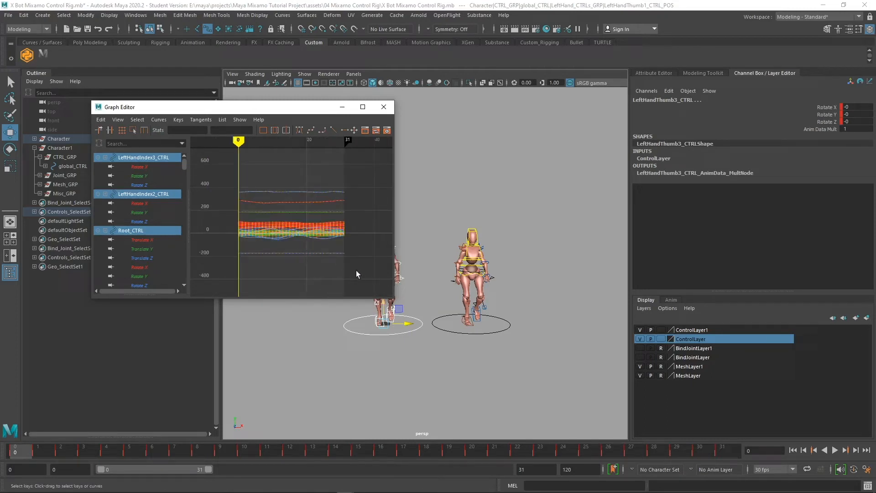
mouse_move(374, 275)
mouse_down()
mouse_move(329, 238)
mouse_move(197, 172)
mouse_up()
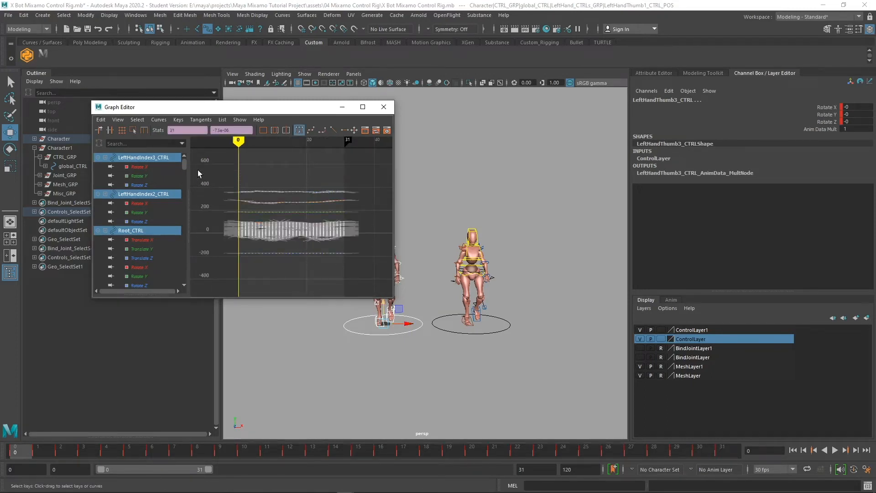
click(162, 121)
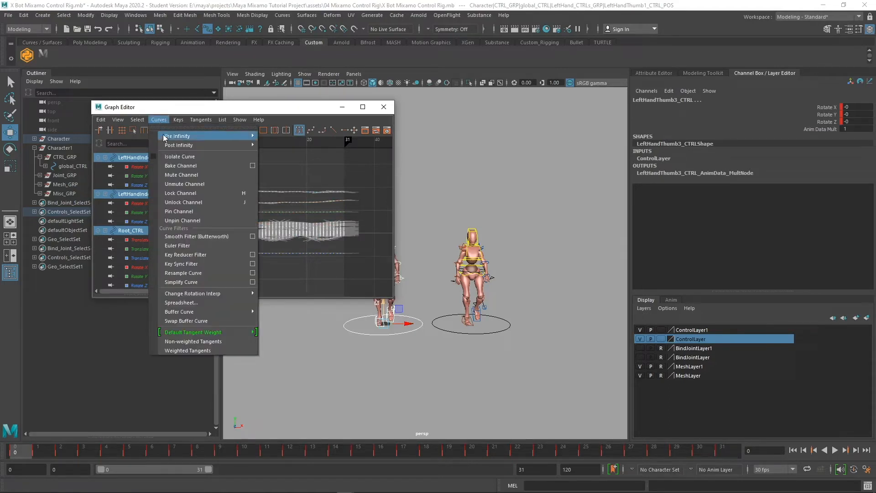
mouse_move(178, 146)
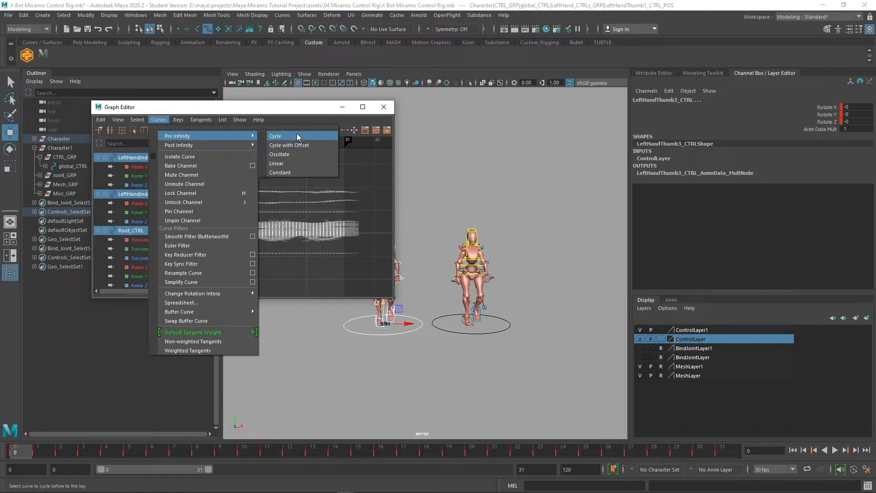
mouse_move(229, 144)
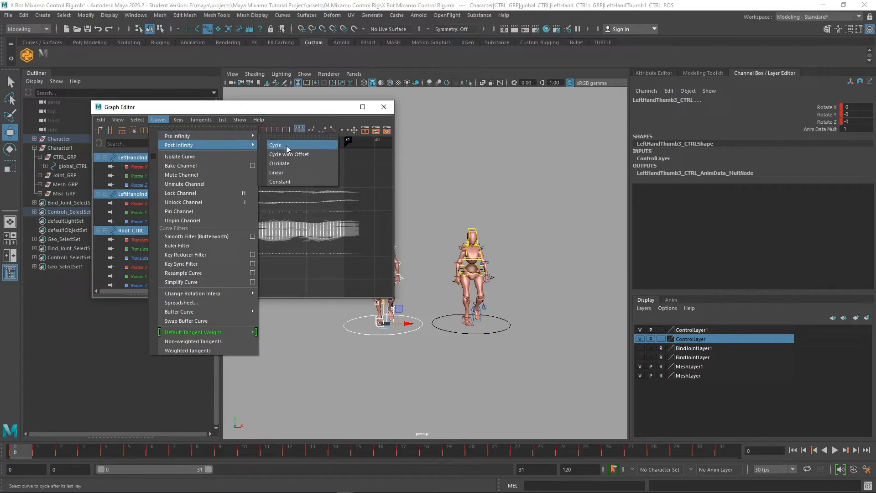
click(286, 145)
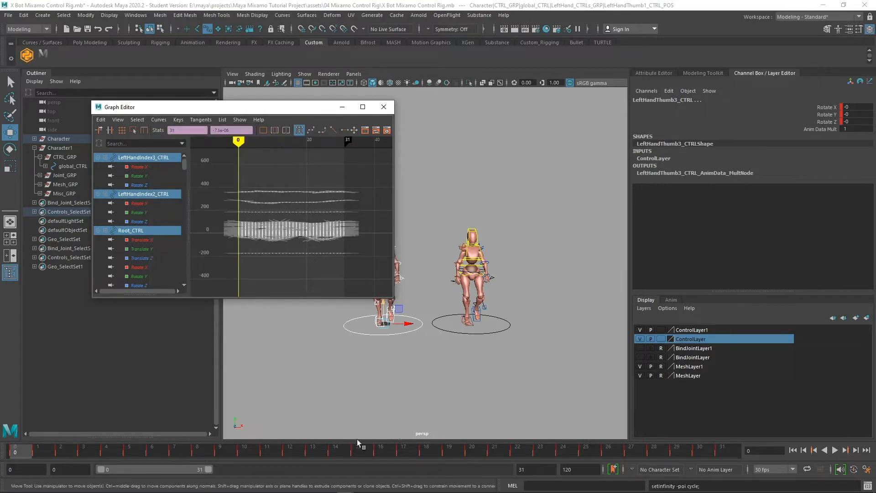
Extend the playback range to frame 120 and play the looping walk from frame 1
drag(209, 470, 509, 484)
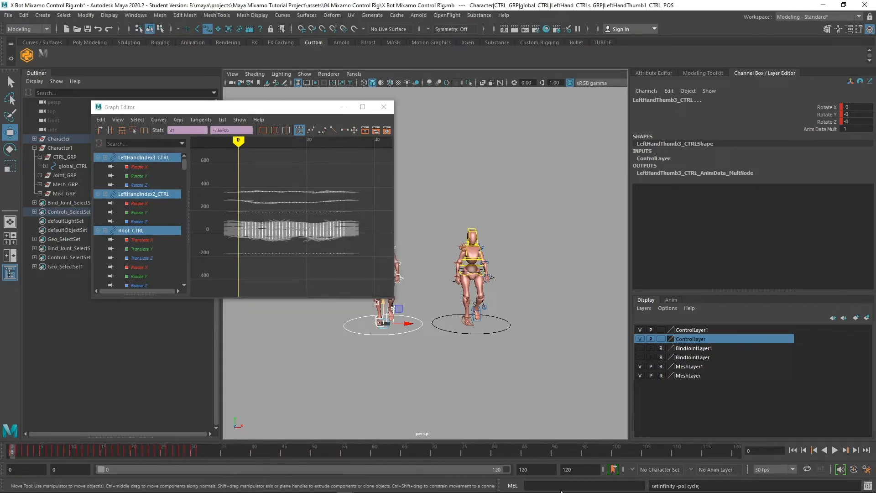
click(18, 454)
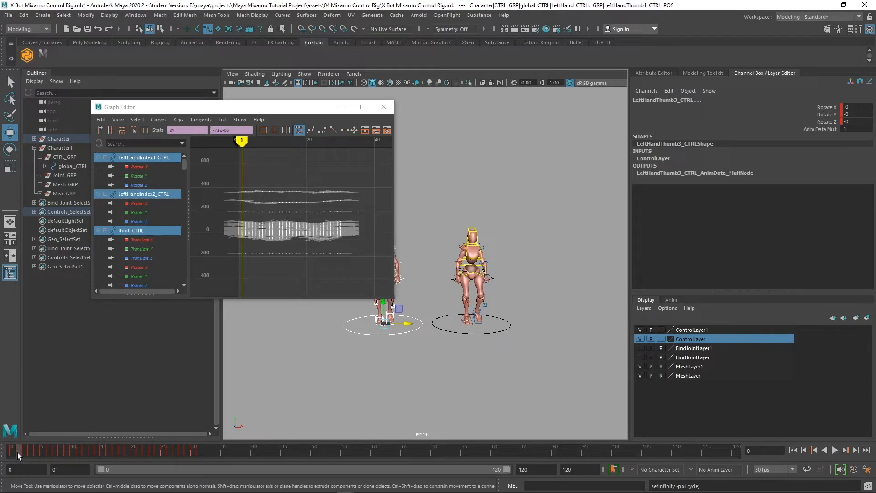
key(alt+v)
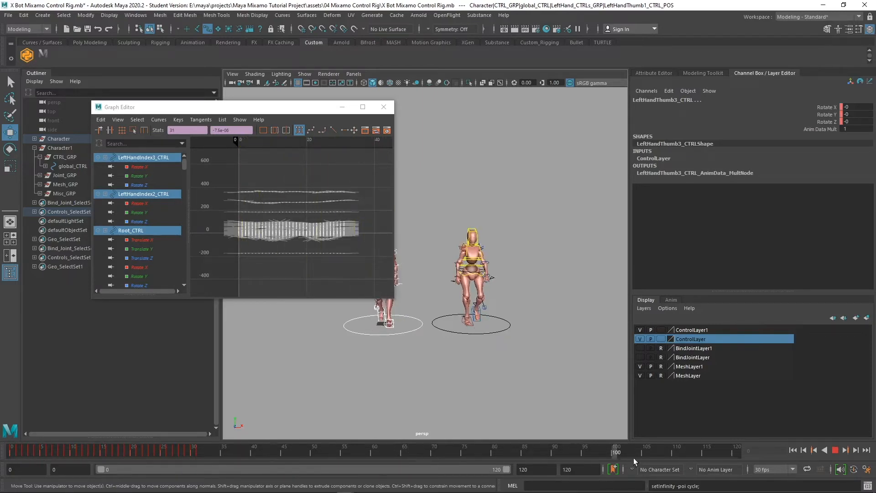
drag(715, 458, 5, 451)
Set Post Infinity to Cycle on all of the right rig's global_CTRL keys
drag(594, 367, 434, 179)
drag(384, 280, 190, 158)
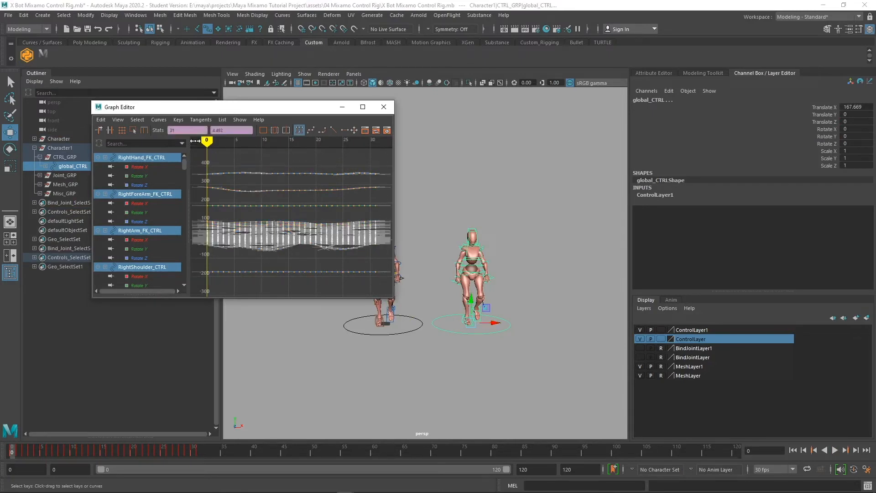
click(159, 120)
mouse_move(187, 145)
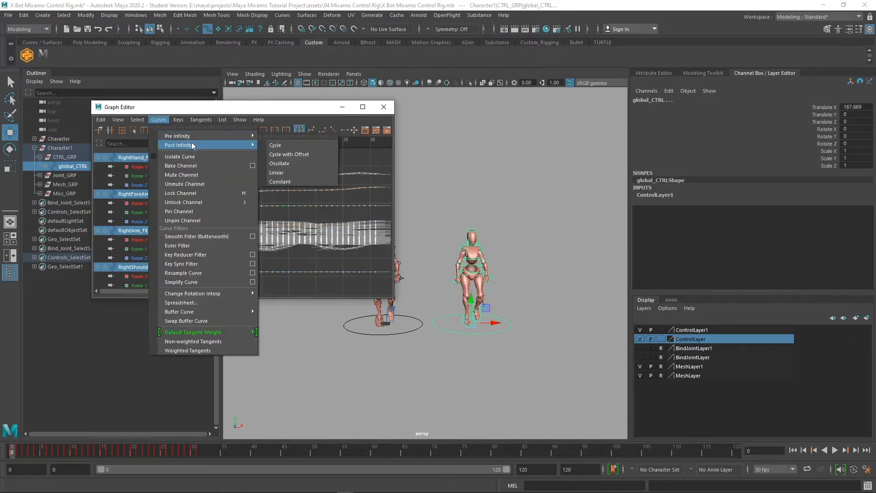
click(283, 145)
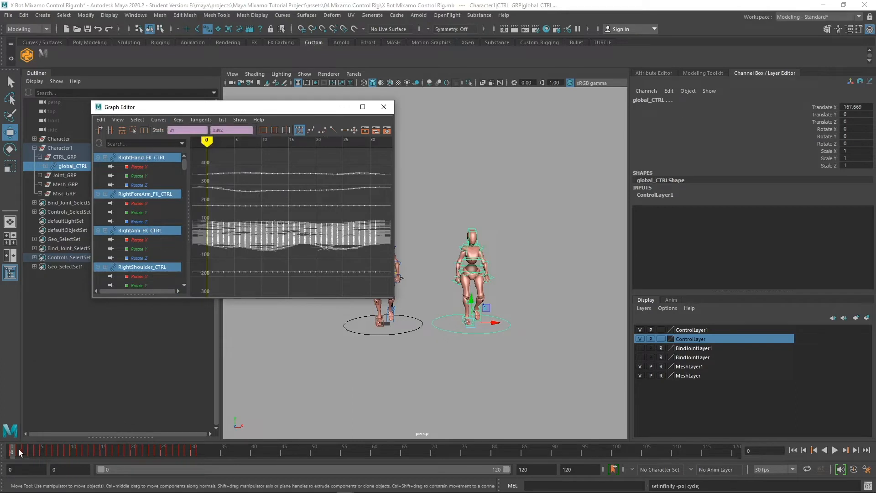
Play and stop the animation to check the loop, then minimize the Graph Editor
key(alt+v)
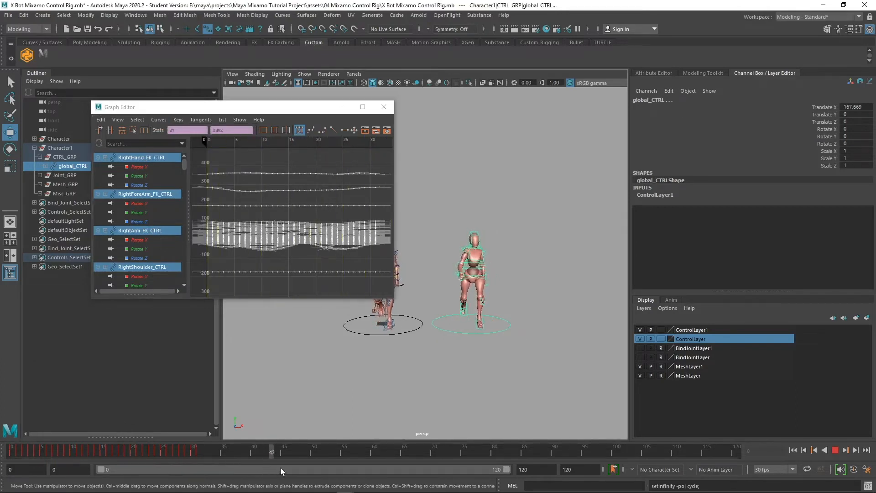
key(alt+v)
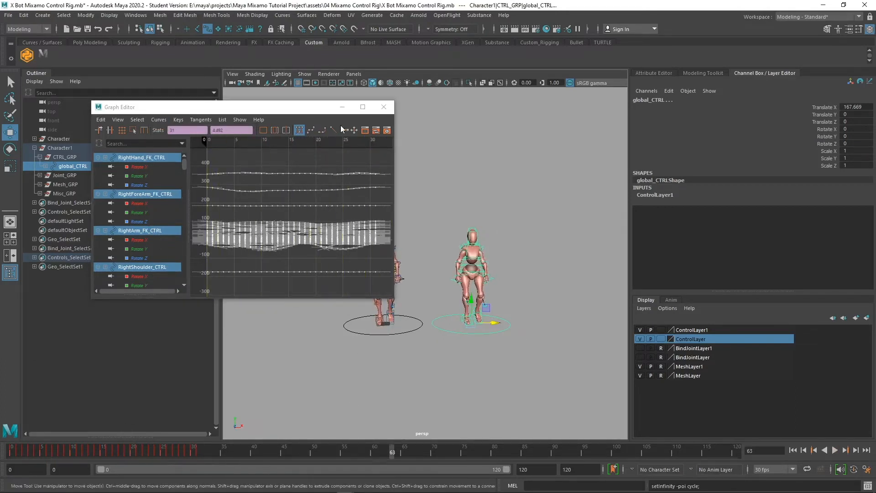
click(342, 107)
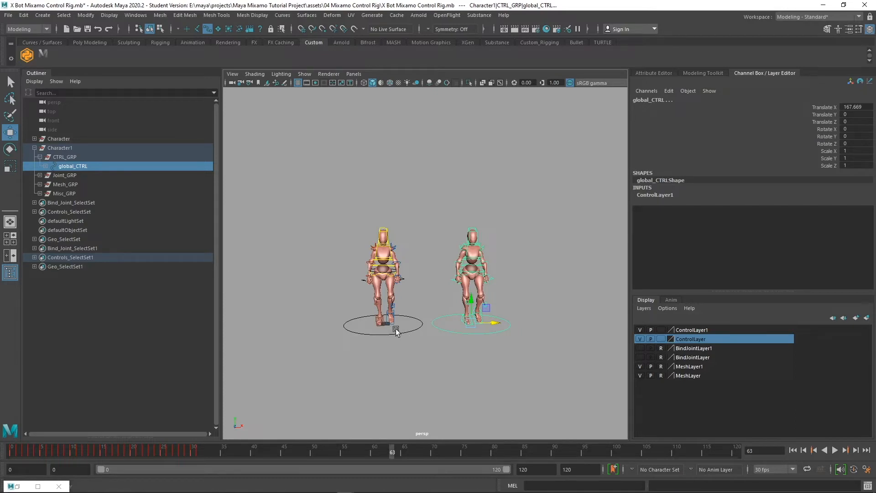
View both characters from above and play the walk, scrubbing from frame 94 back to 38
scroll(406, 336, up, 4)
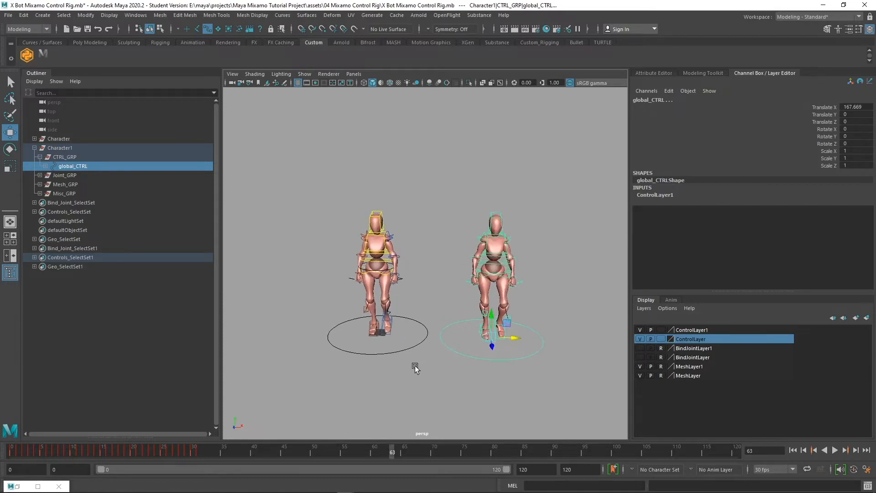
mouse_move(415, 369)
alt+mouse_down()
mouse_move(397, 355)
mouse_move(417, 360)
alt+mouse_up()
key(alt+v)
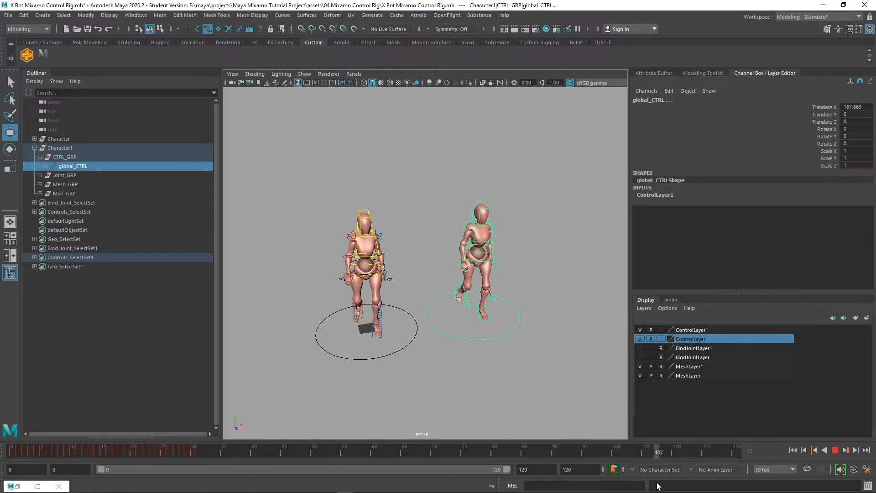
click(580, 454)
mouse_move(580, 455)
mouse_down()
mouse_move(554, 462)
mouse_move(274, 454)
mouse_move(118, 437)
mouse_move(60, 438)
mouse_move(12, 450)
mouse_move(18, 459)
mouse_up()
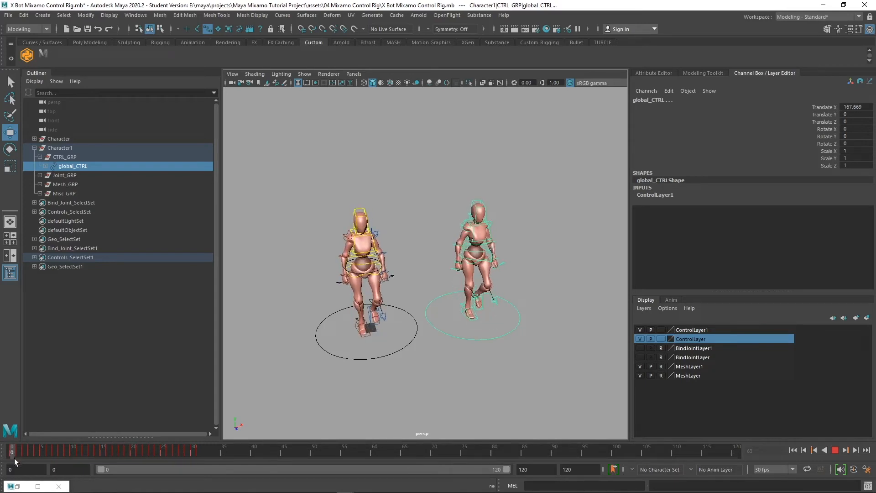
Return to frame 0 and marquee-select all of the right character's controls
drag(16, 461, 13, 459)
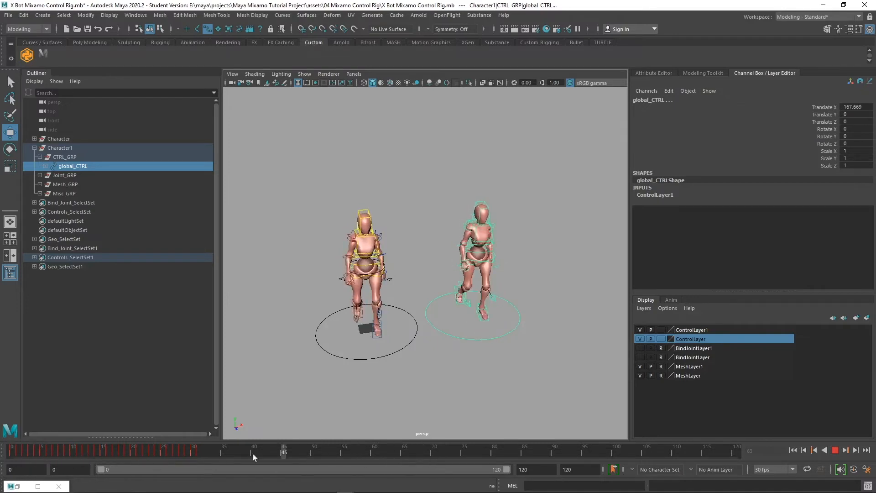
drag(253, 454, 4, 431)
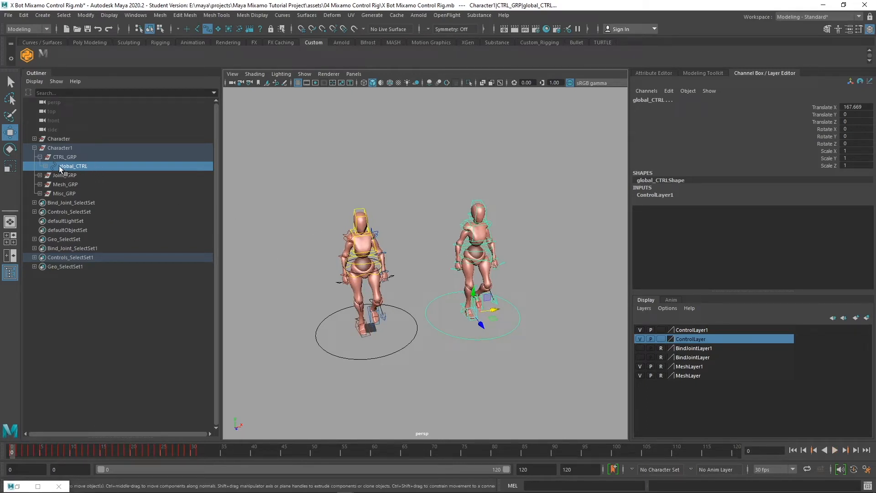
drag(568, 363, 431, 192)
click(136, 15)
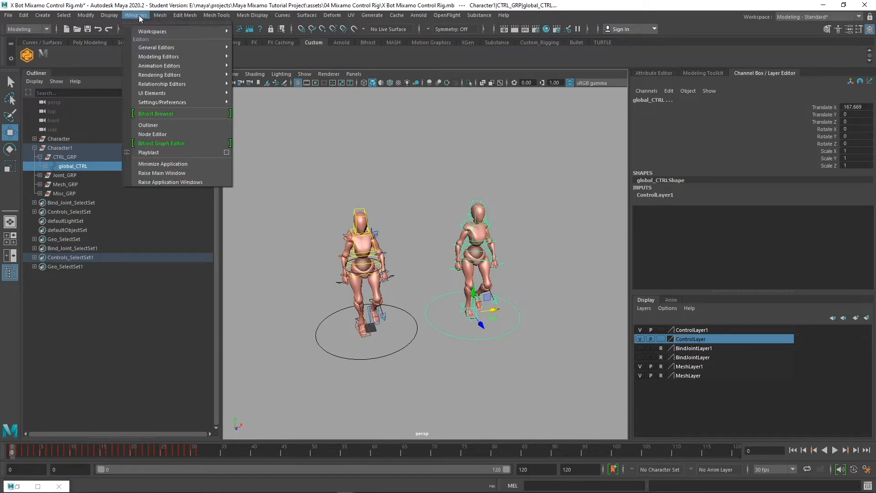
In the Graph Editor, shift all of the right character's keys 5 frames later
mouse_move(183, 65)
click(258, 65)
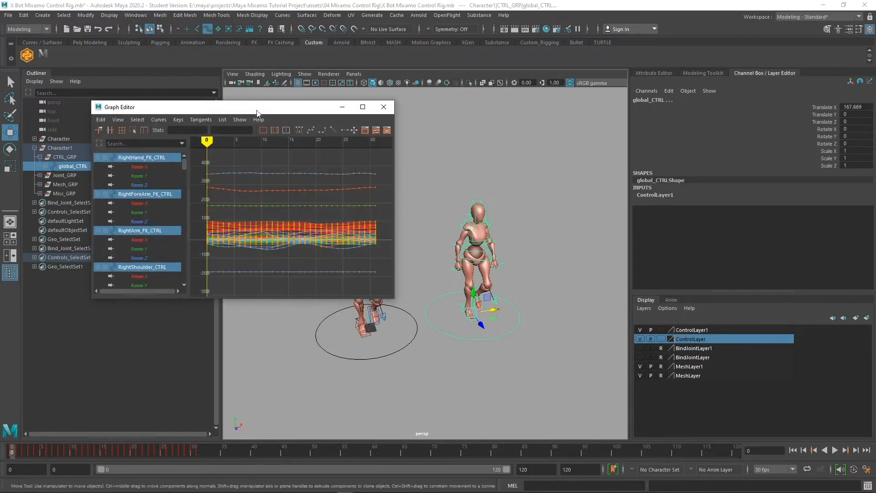
key(f)
drag(365, 272, 217, 176)
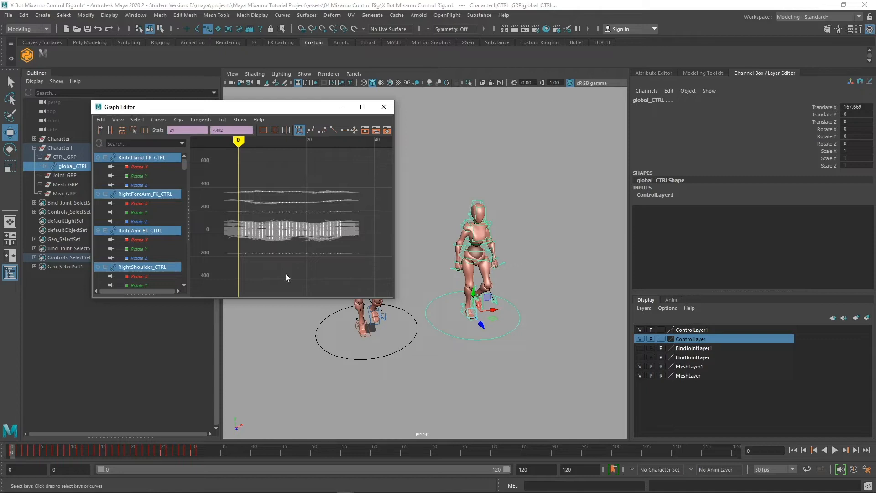
shift+middle_drag(291, 268, 312, 268)
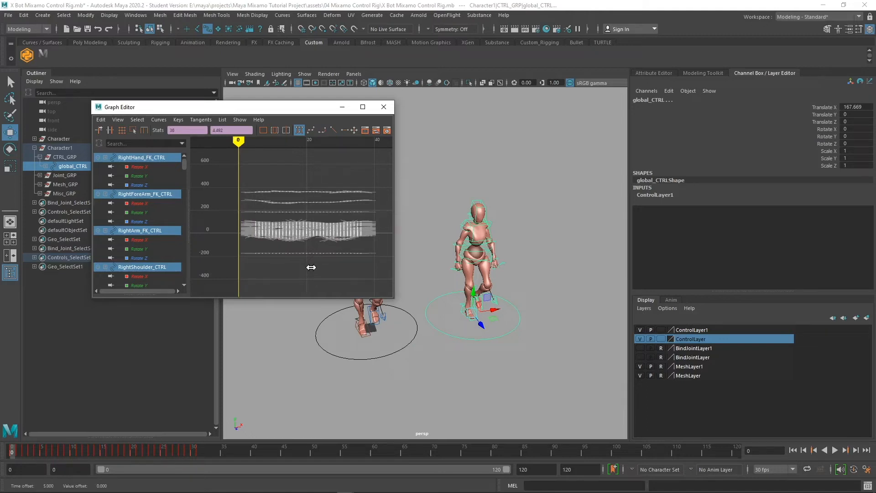
mouse_move(311, 267)
shift+middle_down()
mouse_move(325, 264)
mouse_move(311, 265)
shift+middle_up()
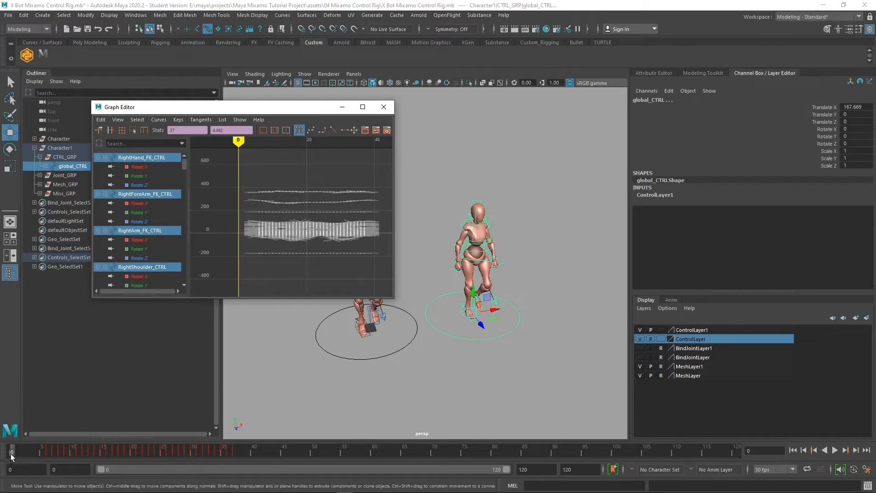
Play and scrub between frames 0 and 5 to check the offset
key(alt+v)
mouse_move(41, 453)
mouse_down()
mouse_move(1, 457)
mouse_move(50, 462)
mouse_up()
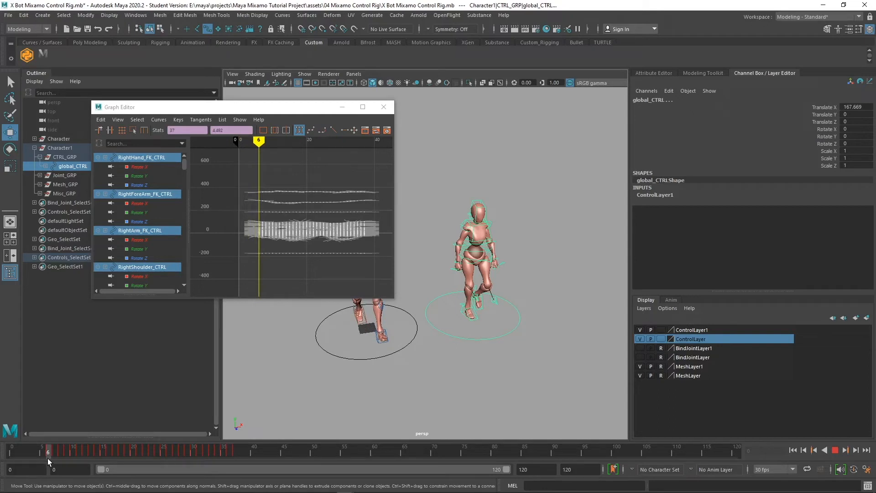
click(43, 455)
drag(43, 455, 10, 454)
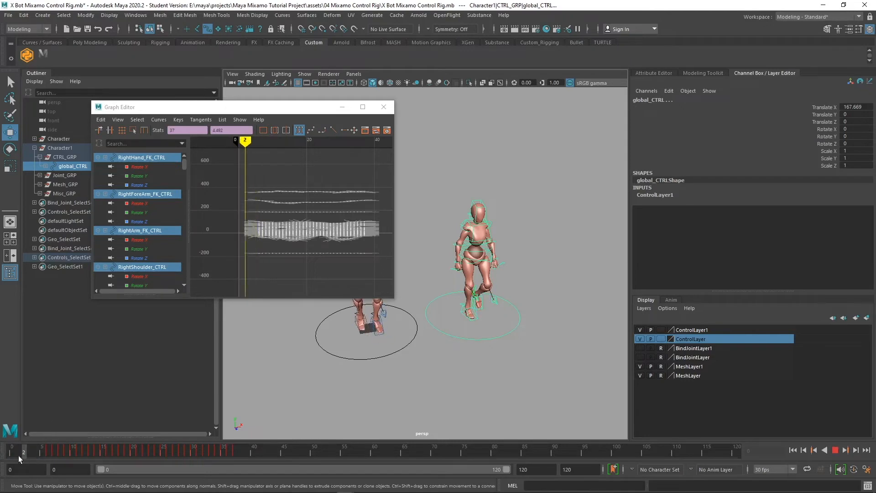
Set Pre Infinity to Cycle on the curves, check playback, and minimize the Graph Editor
click(159, 120)
mouse_move(183, 136)
click(292, 138)
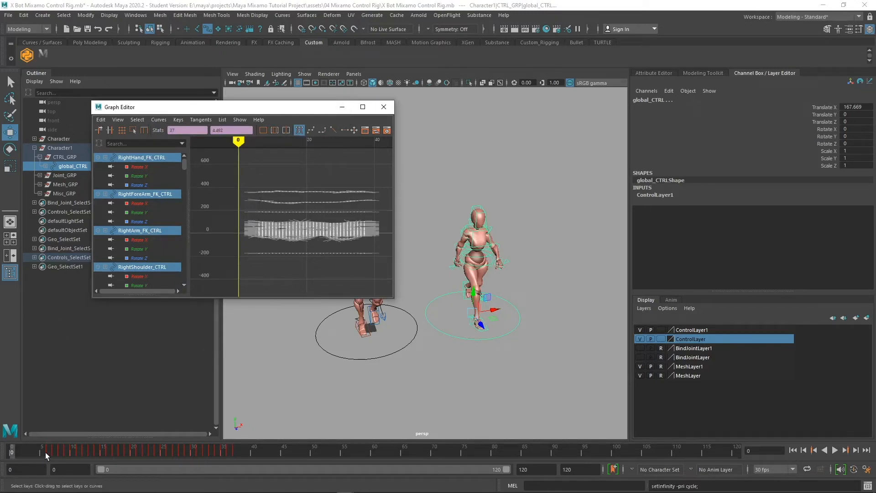
click(13, 451)
key(alt+v)
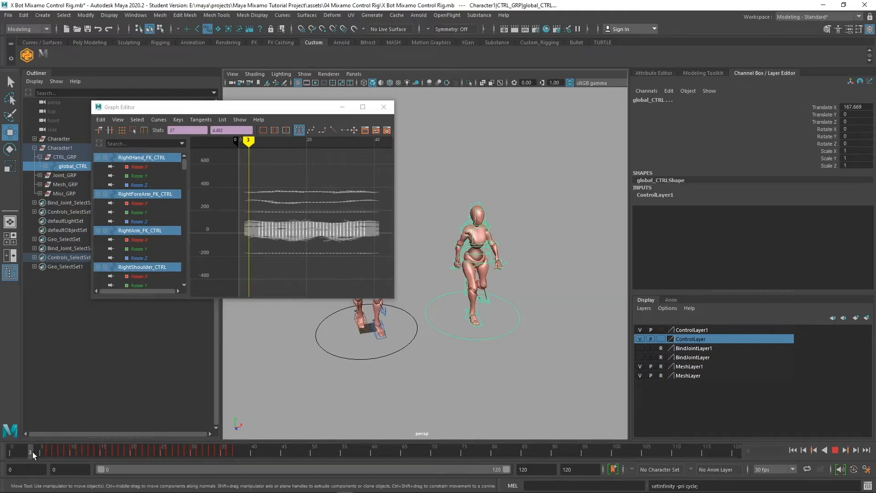
drag(166, 456, 1, 428)
click(342, 106)
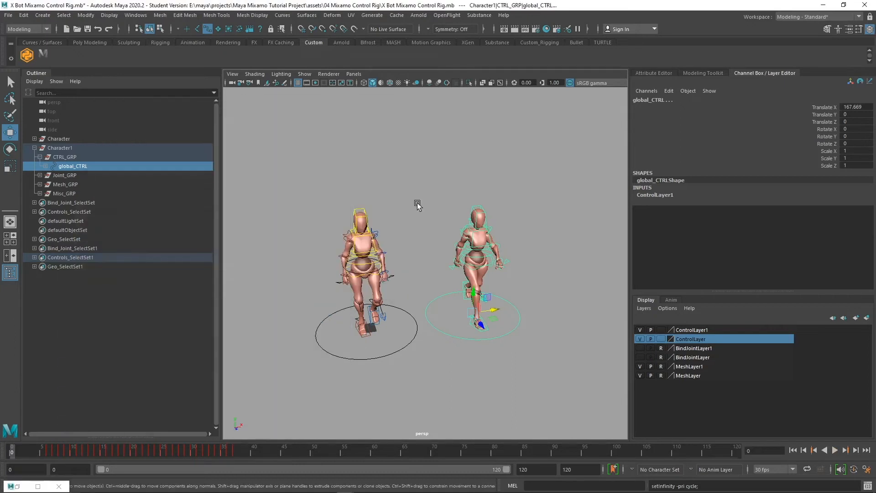
Play both looping walks, stop at frame 21, and orbit so the characters line up
click(835, 451)
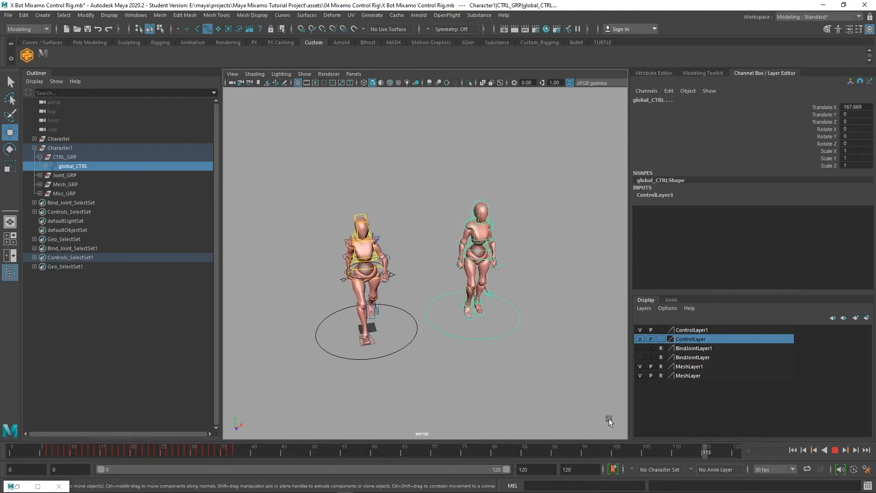
click(836, 451)
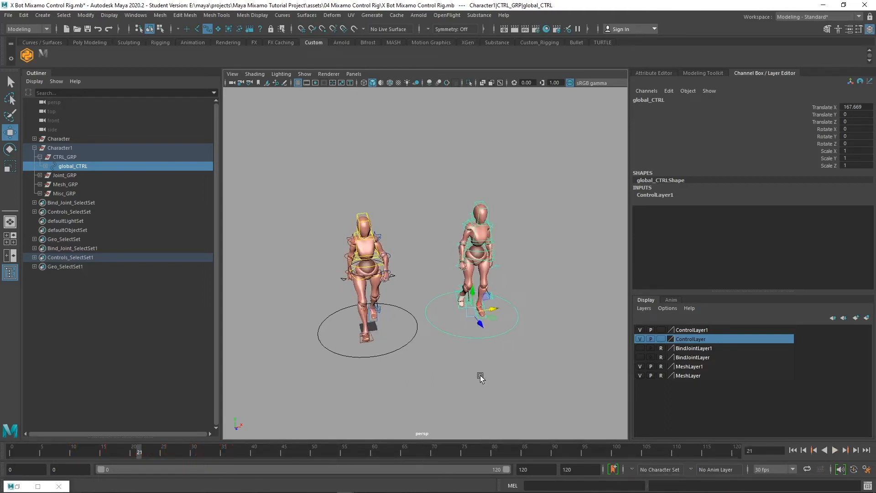
alt+drag(480, 378, 405, 343)
Key both characters' global_CTRL on all channels at frame 0
key(super)
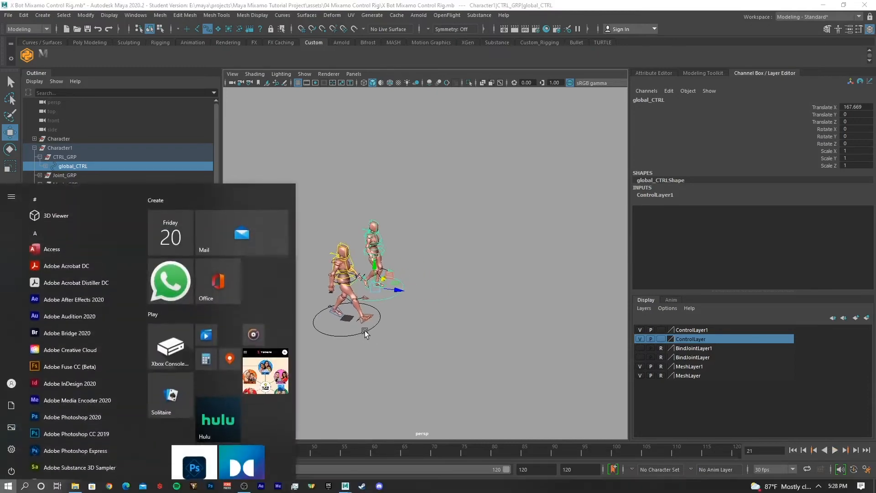
click(365, 332)
drag(37, 452, 8, 456)
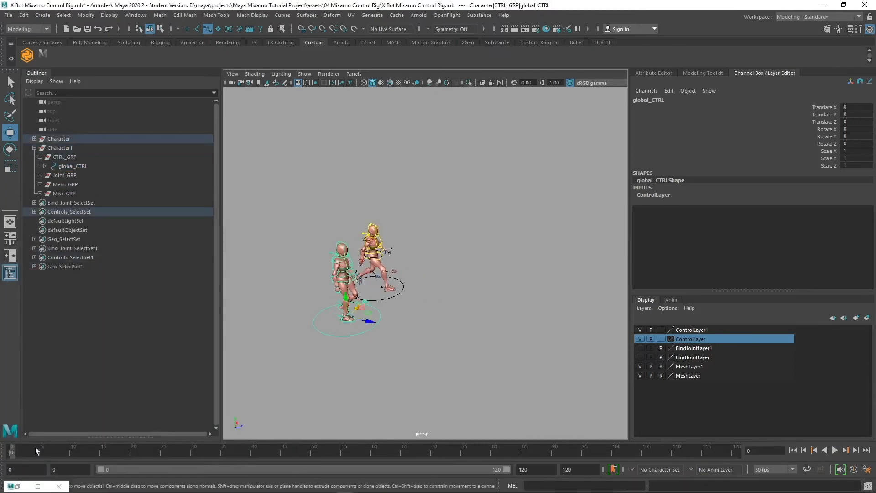
shift+click(384, 302)
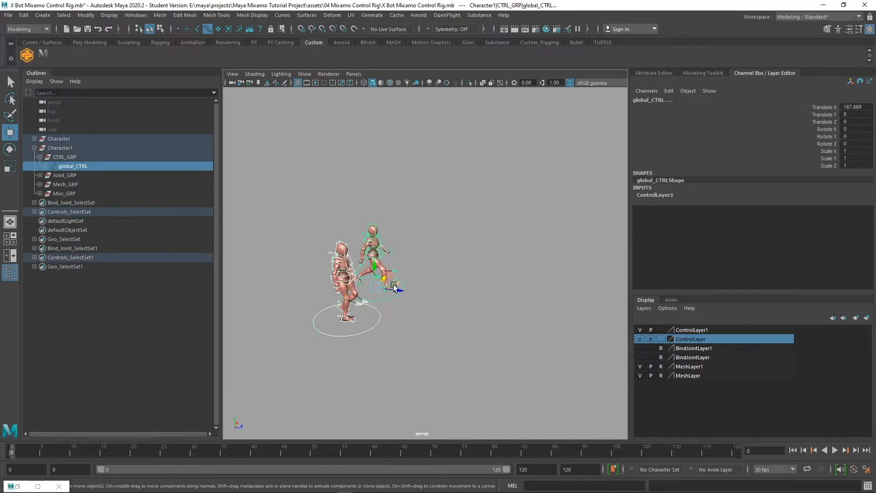
key(s)
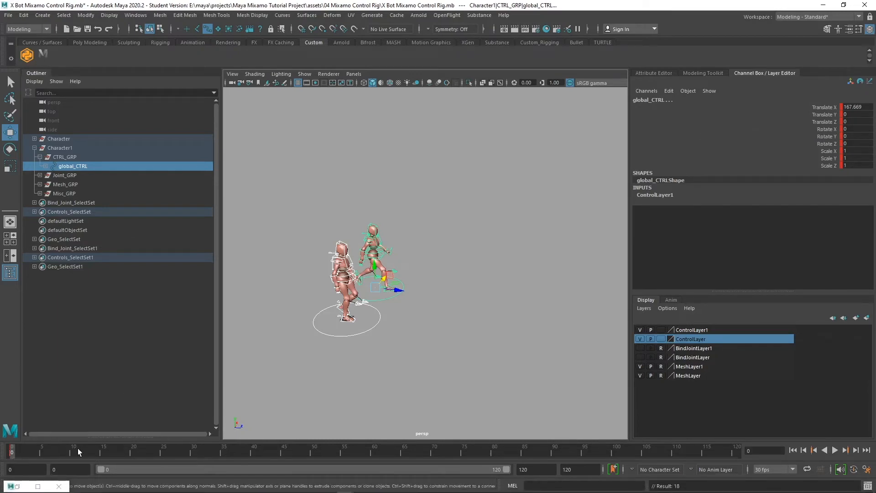
At frame 31, set global_CTRL Translate Z to 200 and key it
drag(77, 448, 198, 463)
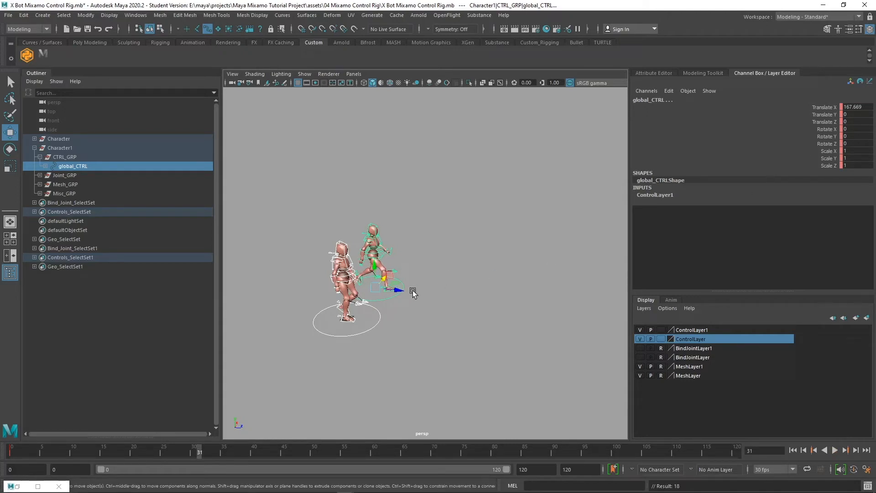
drag(414, 292, 423, 297)
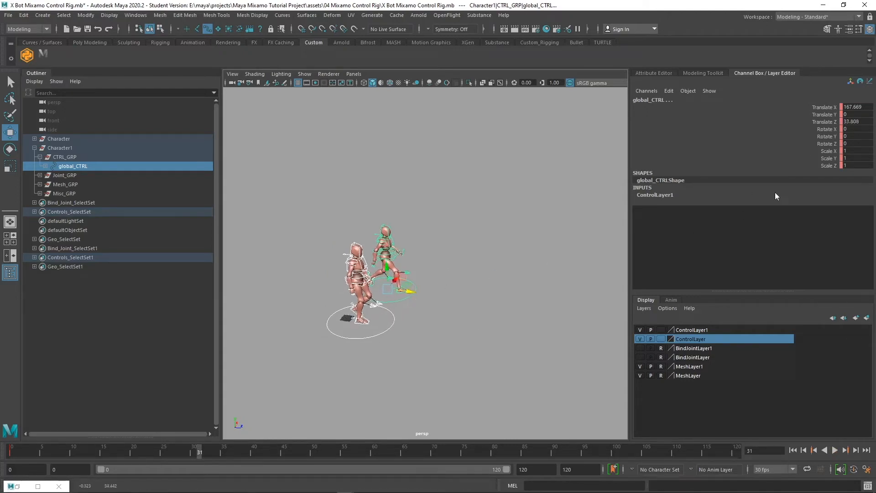
double_click(863, 123)
text(200)
key(Return)
key(s)
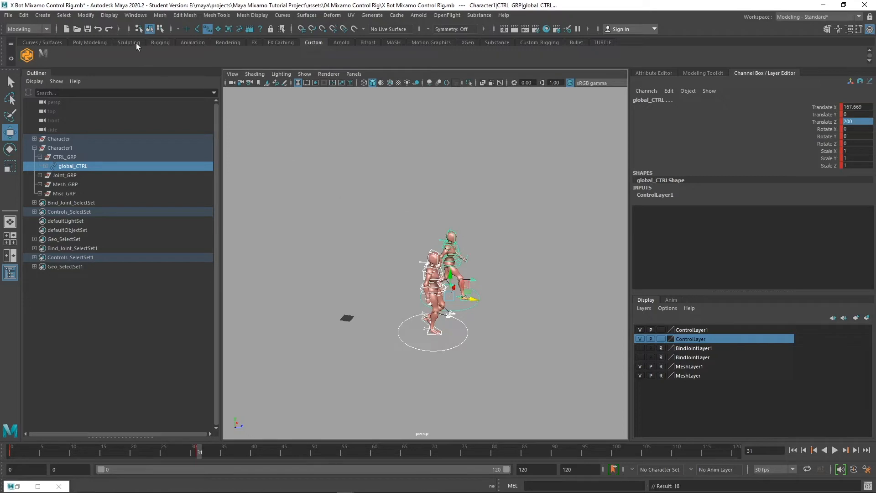
In the Graph Editor, make all global_CTRL keys' tangents linear
click(135, 15)
mouse_move(182, 59)
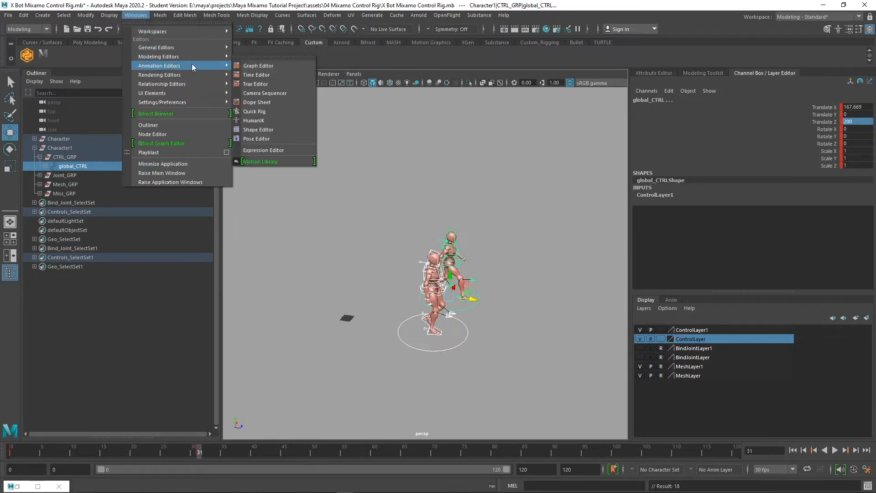
click(258, 65)
scroll(320, 244, down, 5)
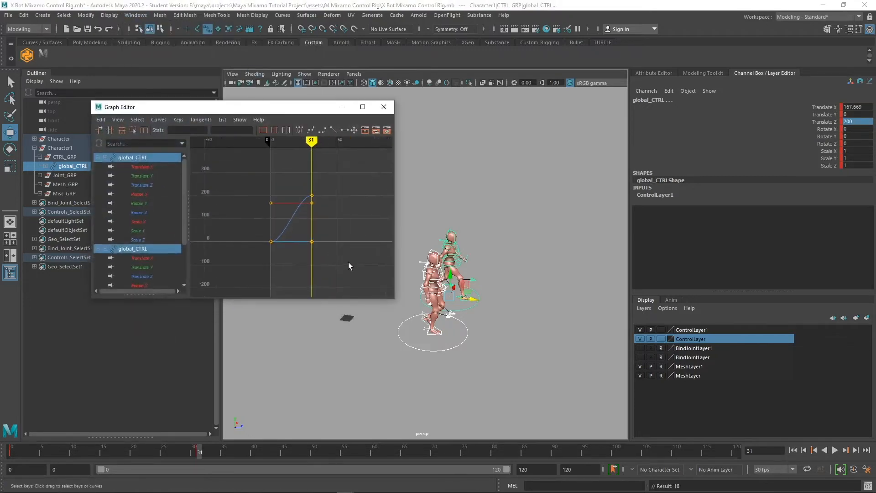
drag(348, 262, 215, 162)
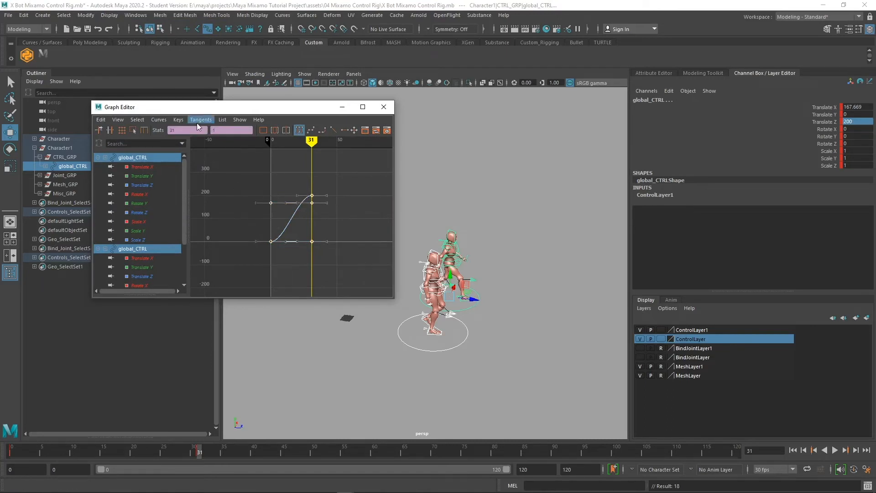
click(159, 120)
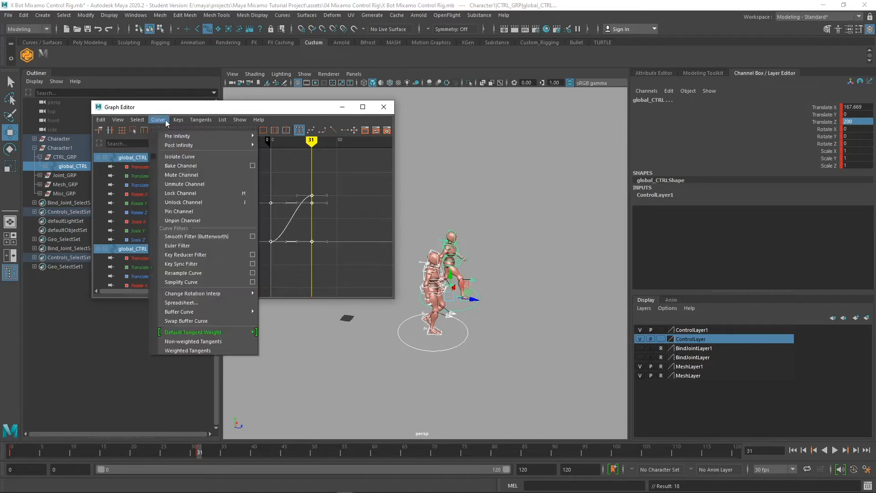
click(164, 120)
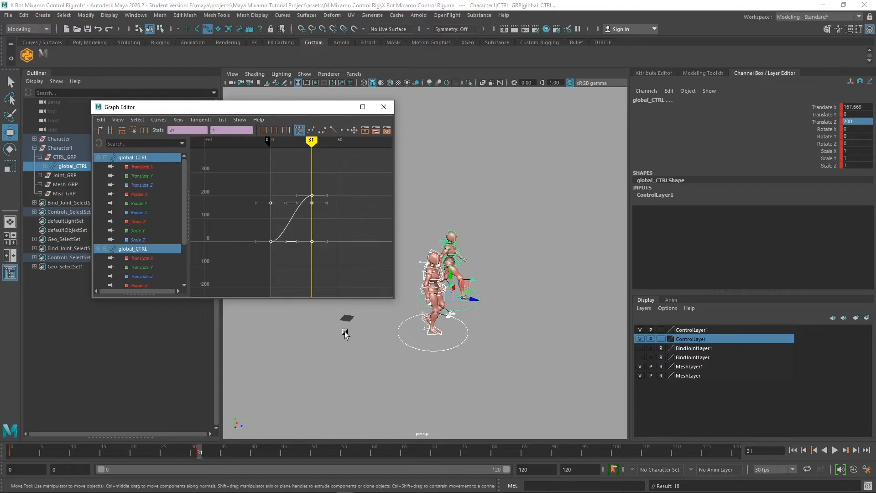
click(335, 131)
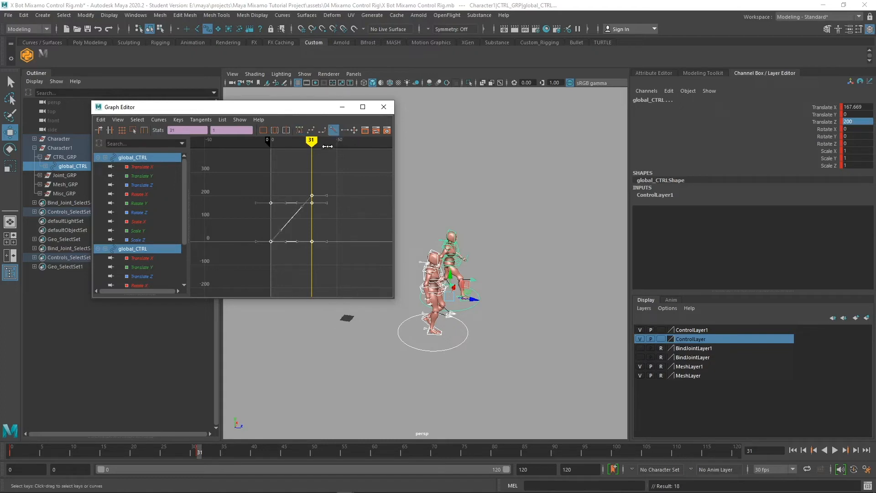
Set Post and Pre Infinity to Cycle with Offset, then return to frame 0
click(159, 119)
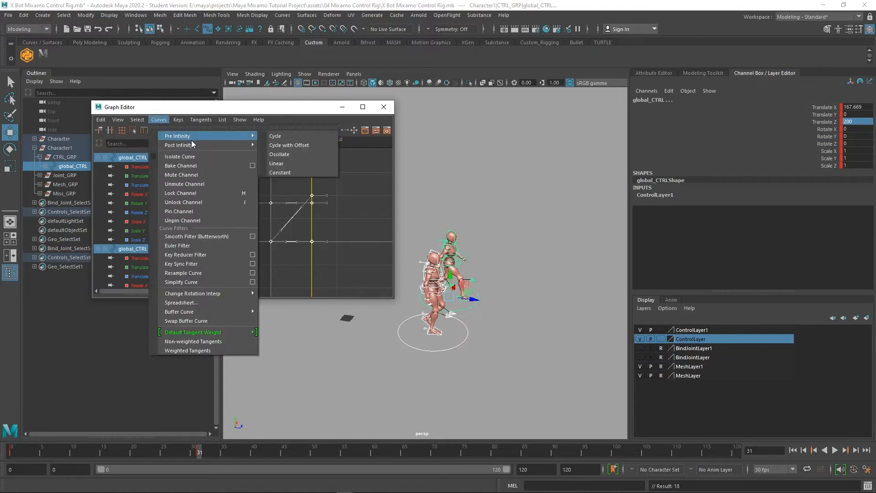
mouse_move(197, 144)
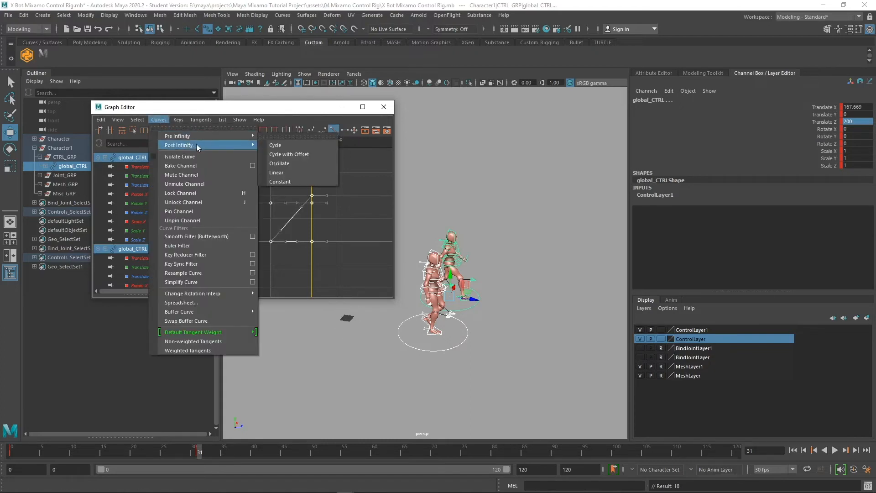
click(300, 153)
click(159, 120)
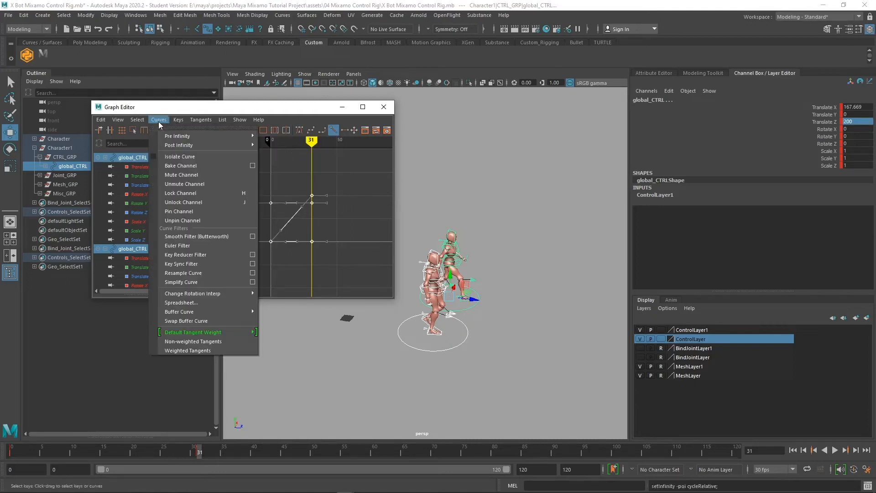
mouse_move(175, 138)
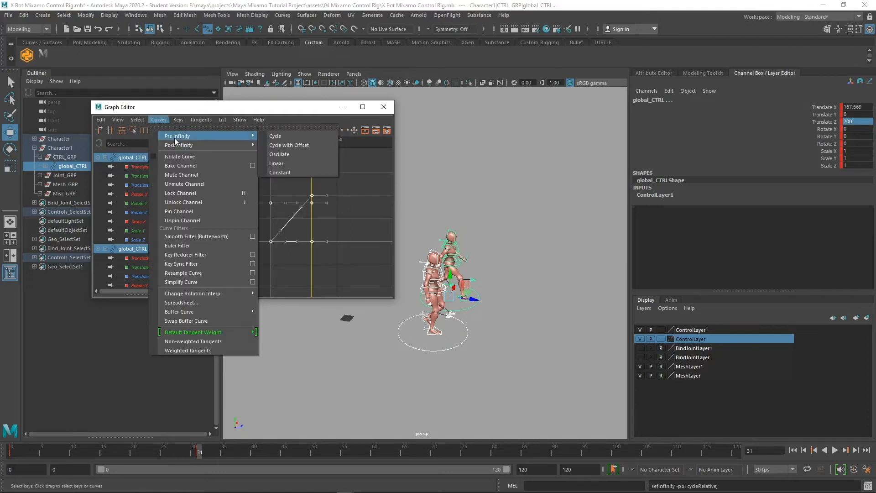
click(297, 141)
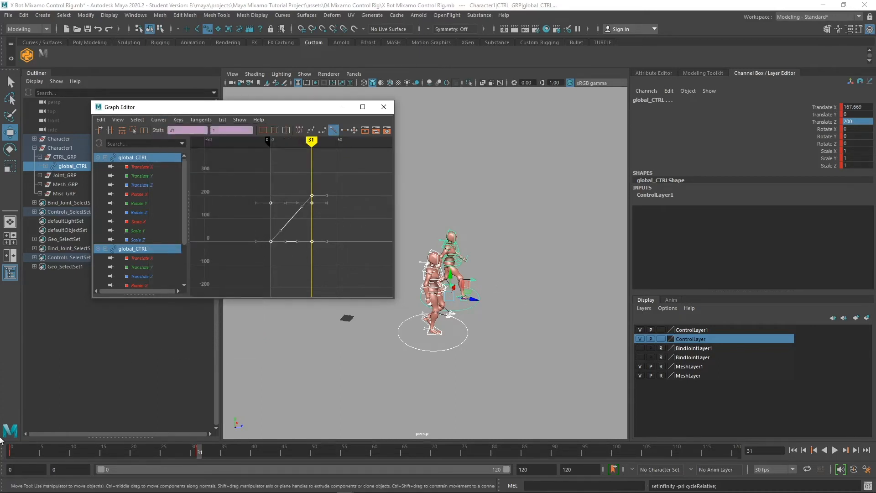
click(14, 451)
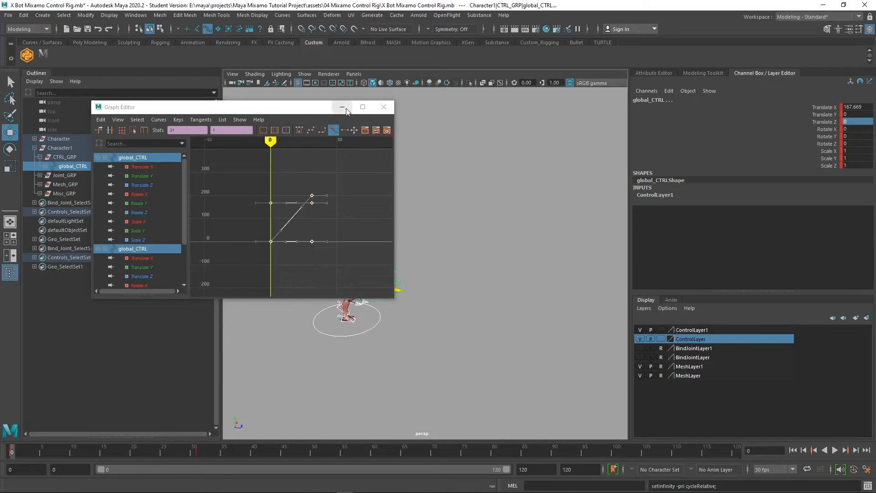
Minimize the Graph Editor and play the animation to check both characters walking in loops
click(341, 107)
click(835, 451)
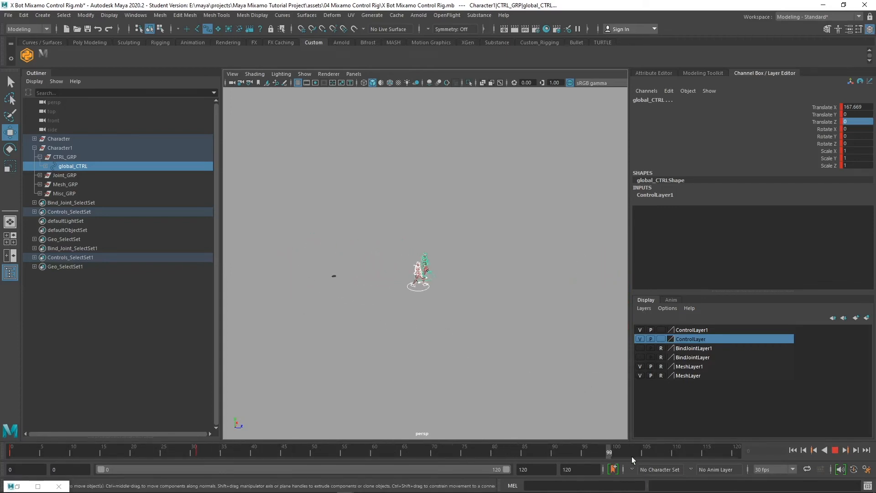
drag(733, 458, 10, 451)
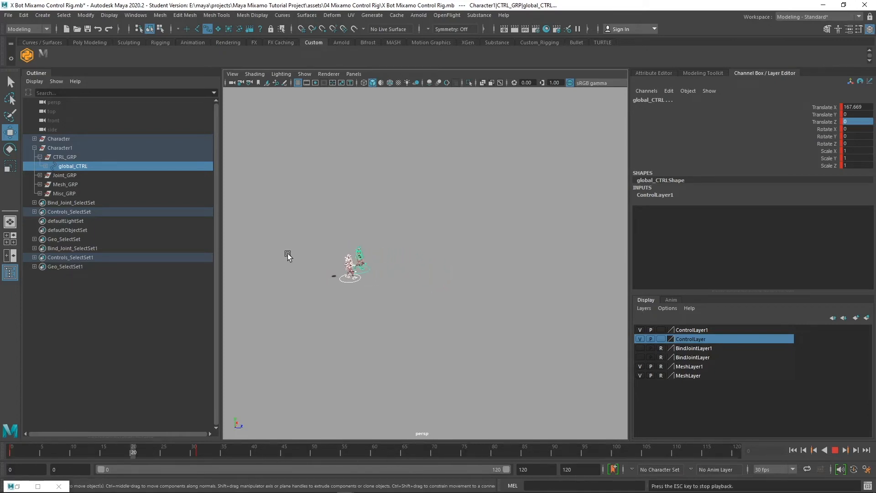
alt+right_drag(348, 291, 425, 333)
alt+middle_drag(352, 339, 363, 339)
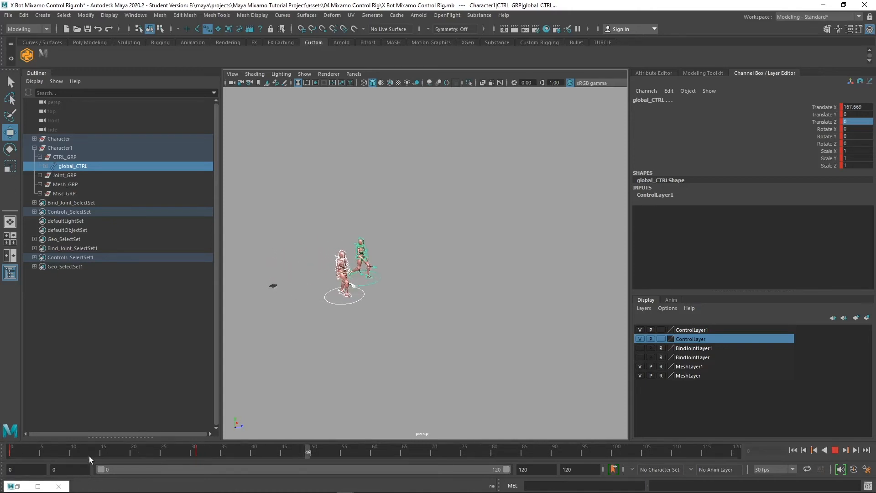
drag(93, 450, 2, 439)
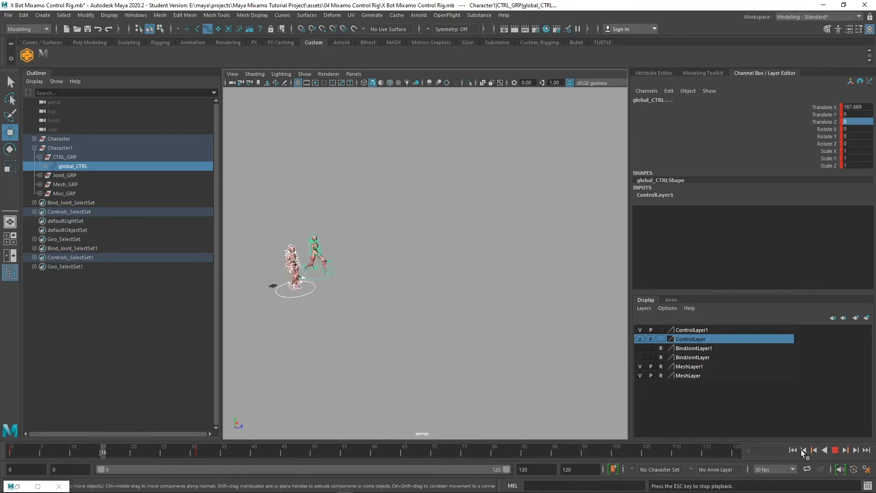
click(835, 450)
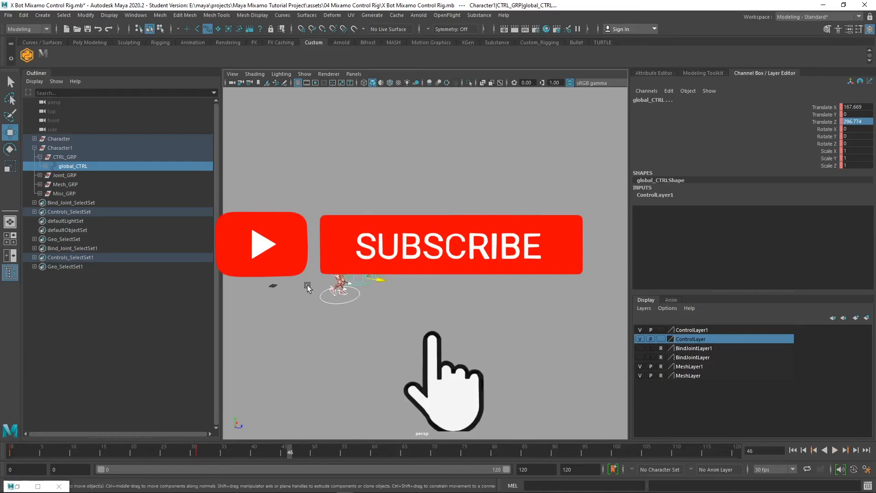
Frame the view closer on both characters at frame 0
alt+right_drag(336, 311, 369, 337)
alt+middle_drag(407, 358, 588, 365)
alt+drag(561, 362, 515, 362)
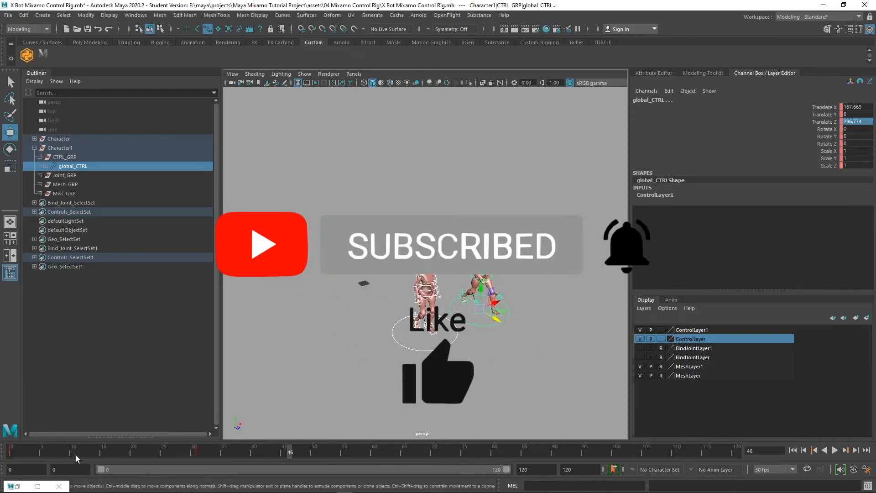
drag(81, 454, 6, 457)
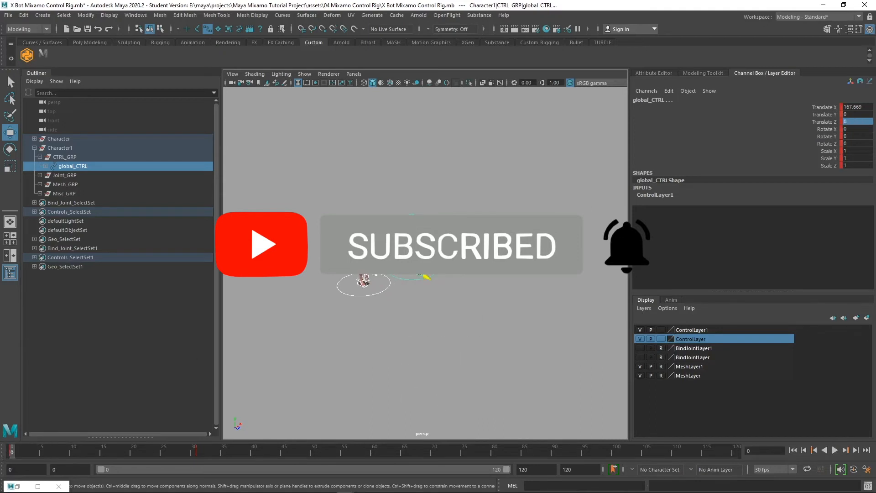
scroll(462, 290, up, 1)
alt+middle_drag(352, 325, 389, 334)
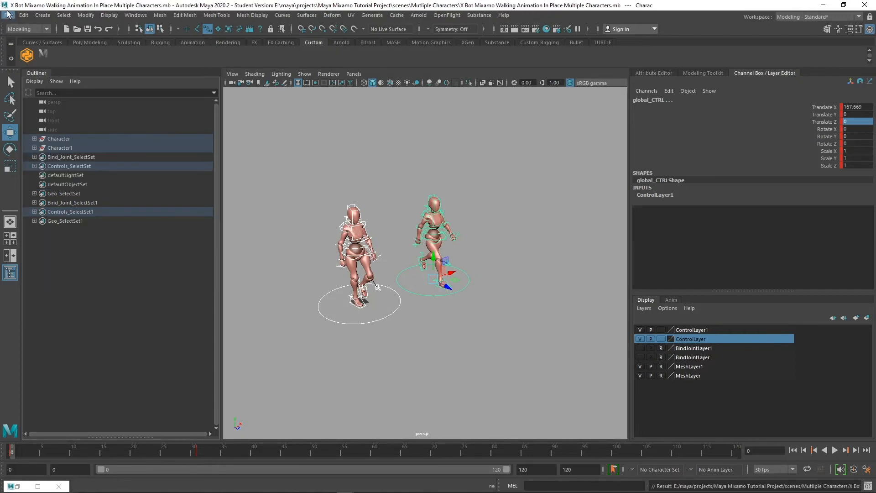
Start a new scene and open X Bot Mixamo Control Rig.mb from assets/04 Mixamo Control Rig
click(8, 14)
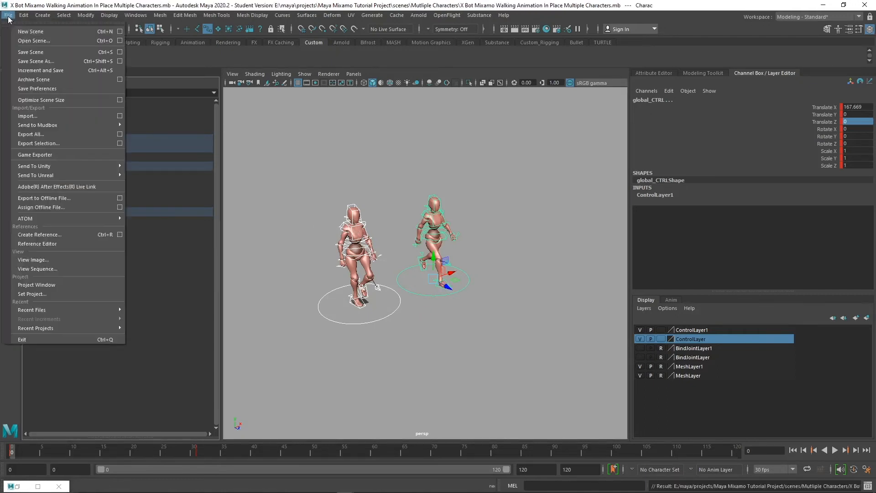
click(31, 32)
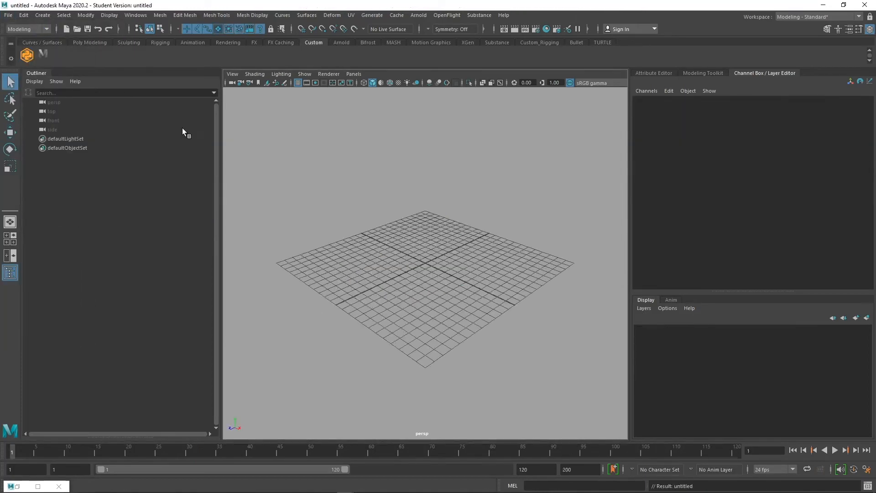
click(8, 15)
click(32, 40)
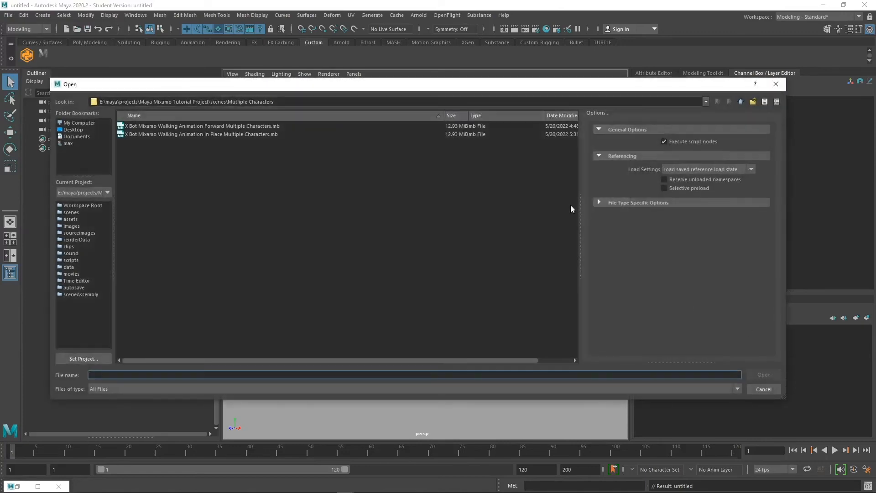
click(741, 102)
click(741, 102)
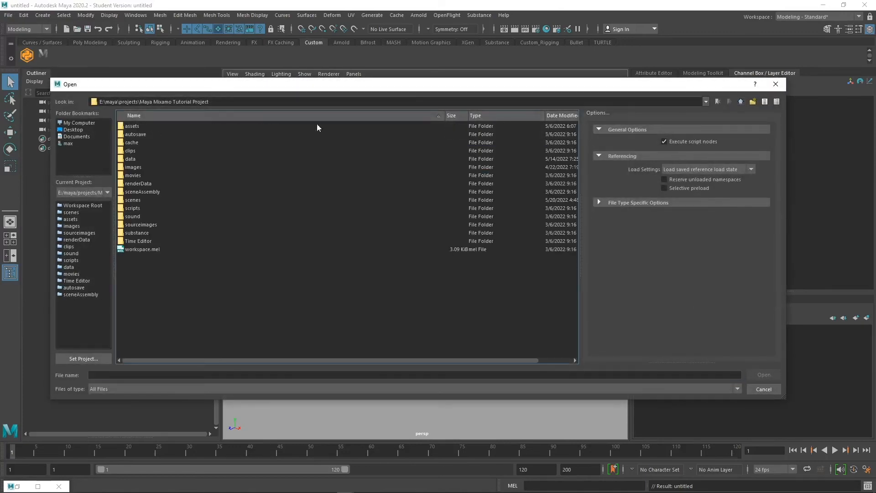
double_click(166, 124)
click(174, 150)
double_click(174, 150)
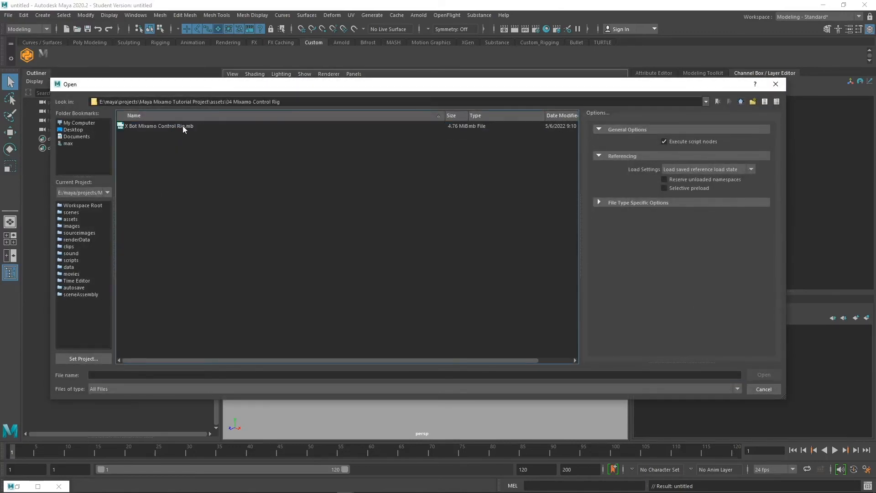
double_click(183, 127)
key(Return)
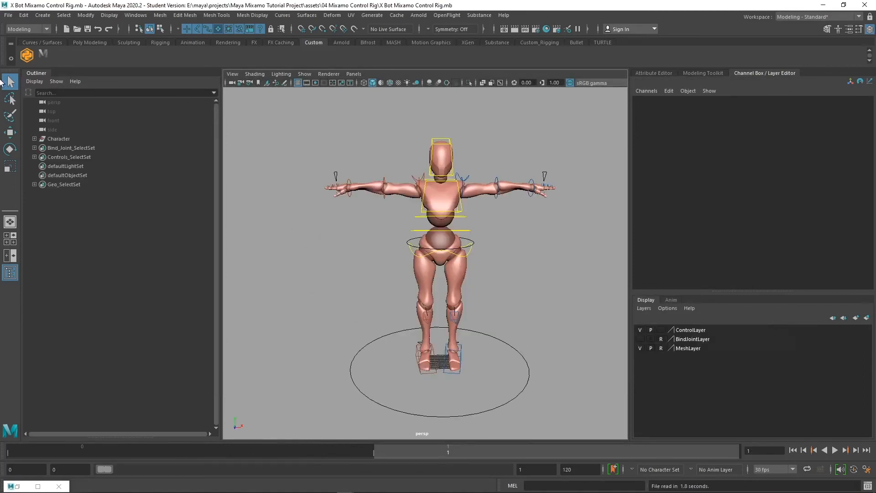
Import data/Walking.fbx onto the X Bot control rig with the Mixamo tool and bake it to the controls
click(28, 55)
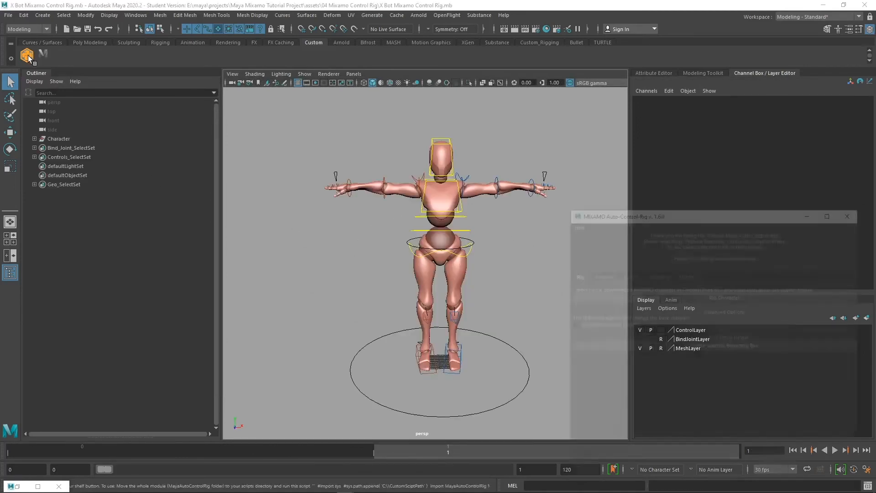
click(600, 274)
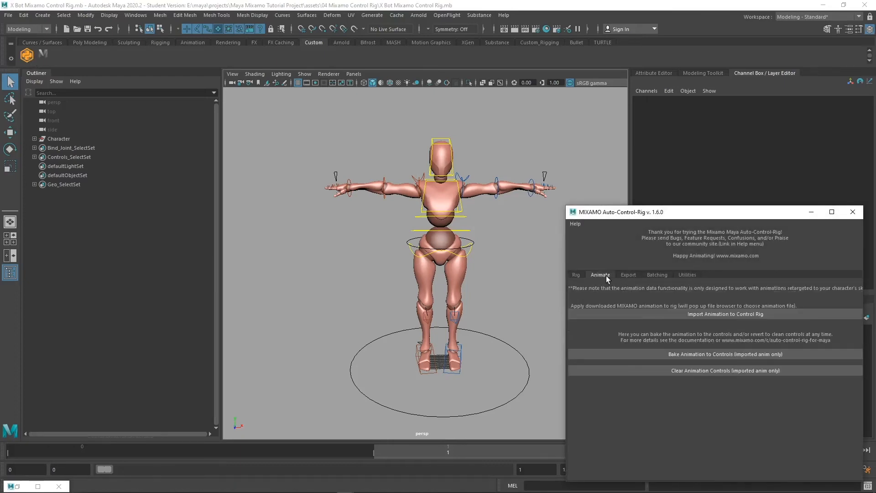
click(725, 314)
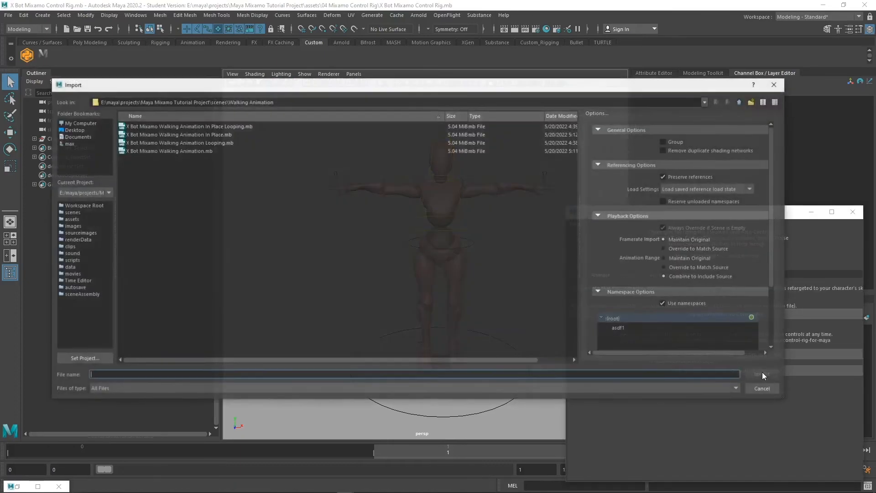
click(740, 101)
click(741, 101)
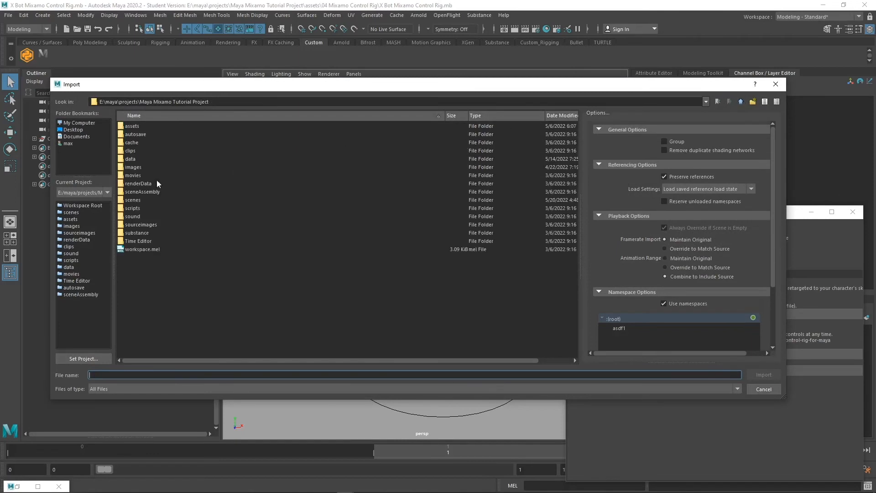
double_click(146, 159)
click(152, 160)
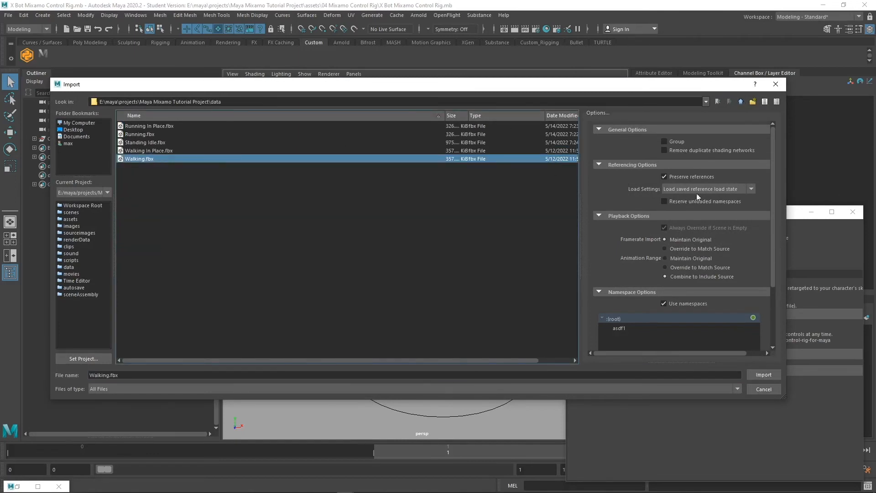
click(771, 377)
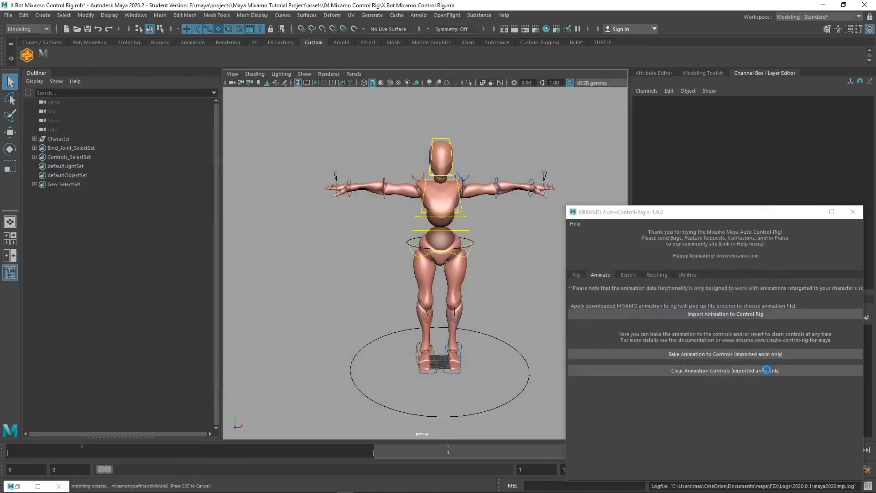
click(772, 356)
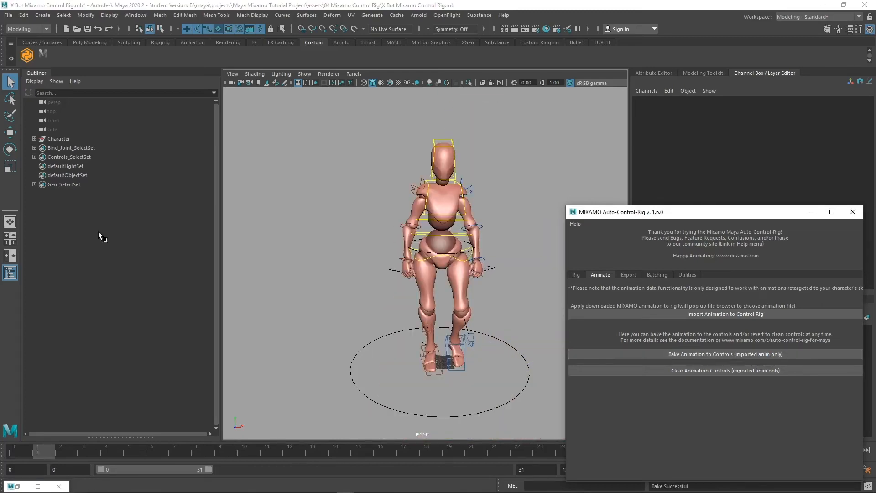
Select the right foot IK control and return the time slider to frame 0
click(435, 371)
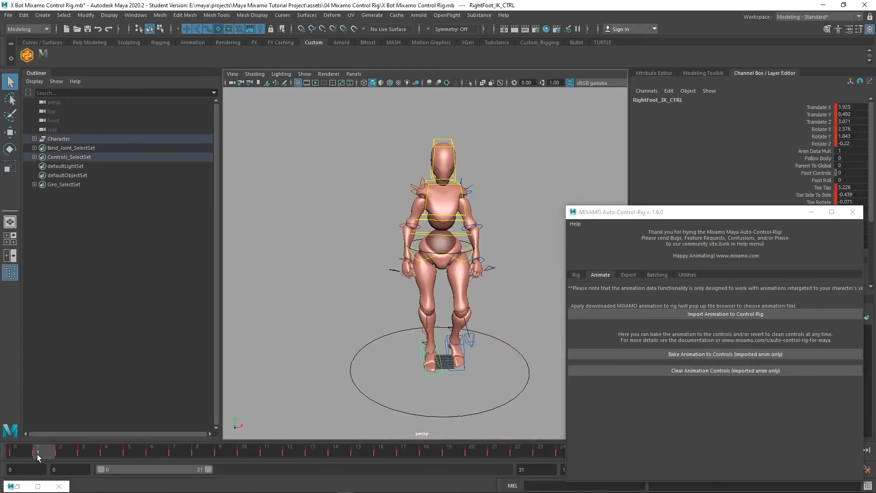
drag(37, 454, 8, 450)
scroll(429, 364, down, 3)
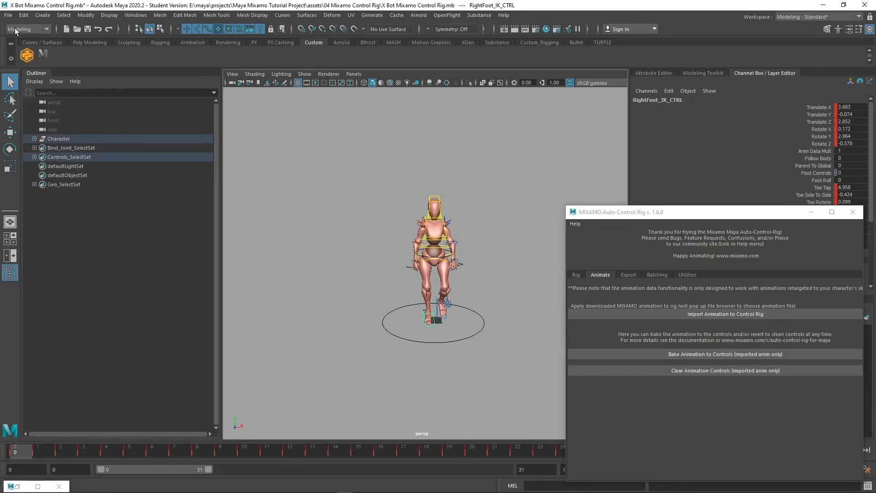
click(8, 15)
Browse to scenes/Walking Animation and pick X Bot Mixamo Walking Animation.mb
click(56, 62)
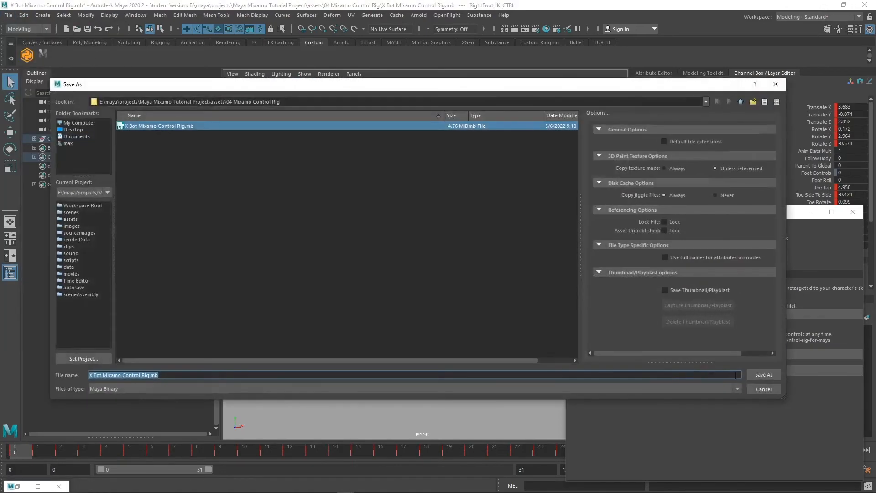
click(741, 101)
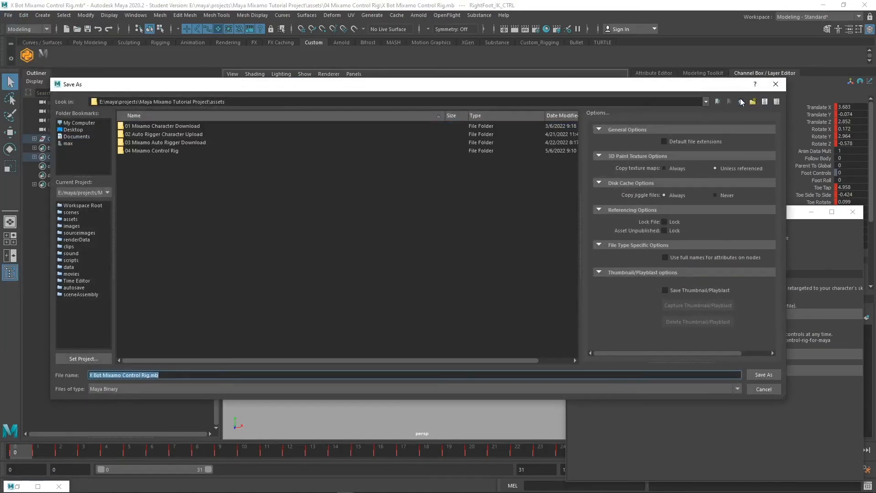
click(741, 102)
double_click(150, 200)
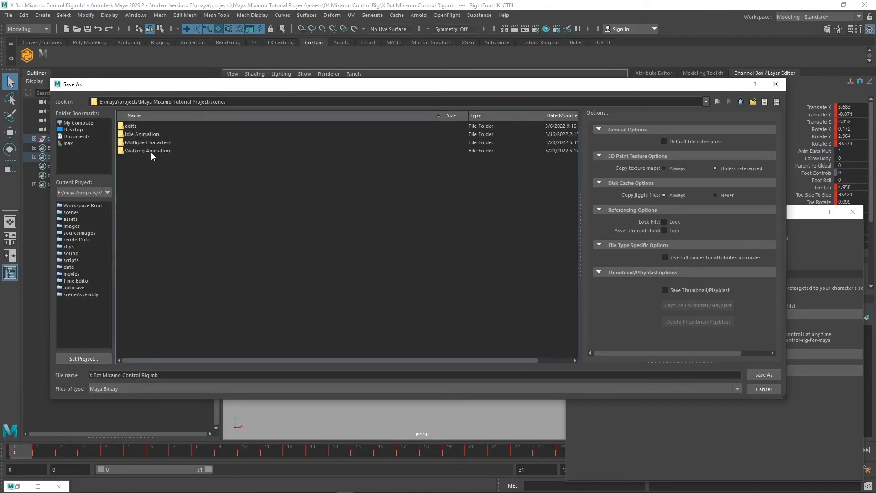
double_click(160, 150)
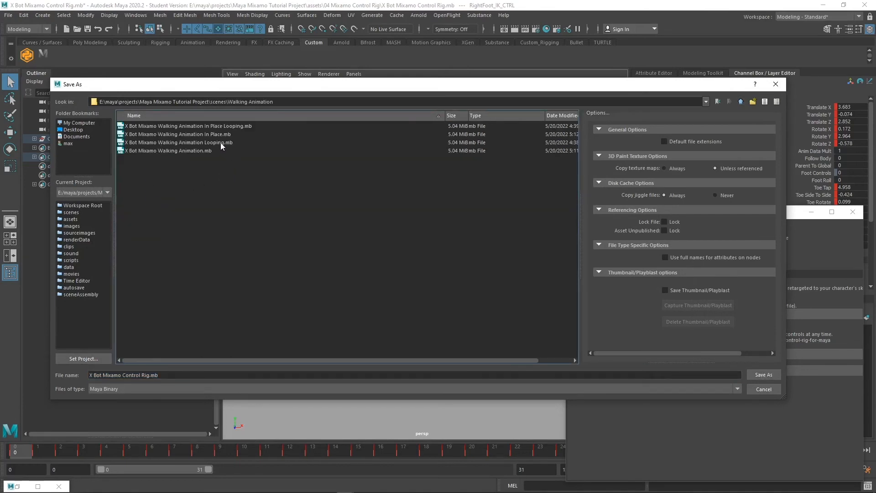
click(205, 150)
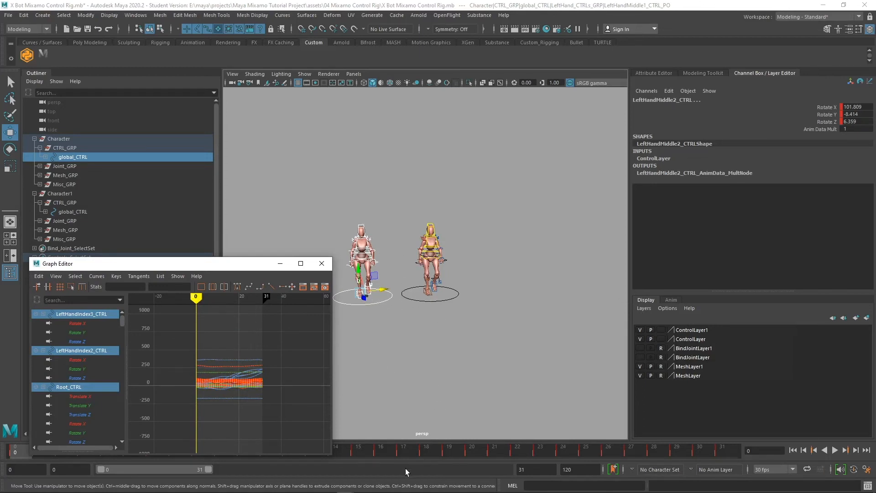
Load the left X Bot's controls into the Graph Editor and select all their keys
mouse_move(376, 454)
mouse_down()
mouse_move(711, 459)
mouse_move(435, 478)
mouse_move(16, 479)
mouse_up()
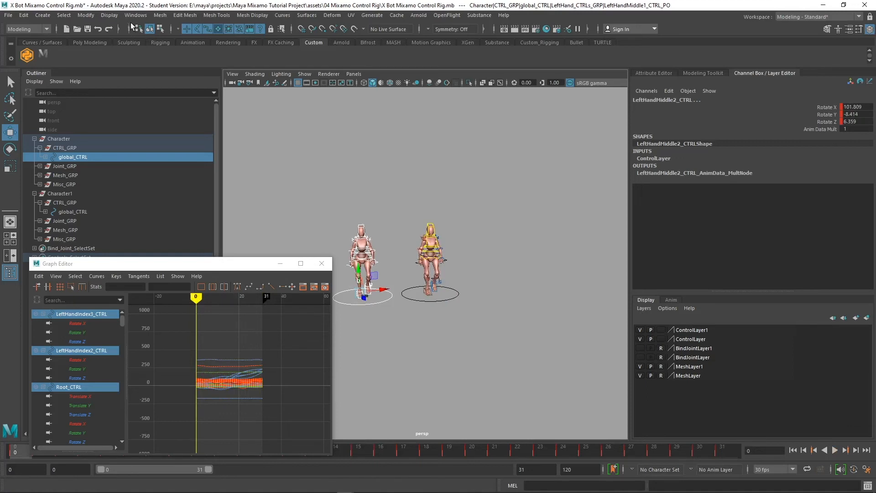
click(135, 15)
mouse_move(188, 47)
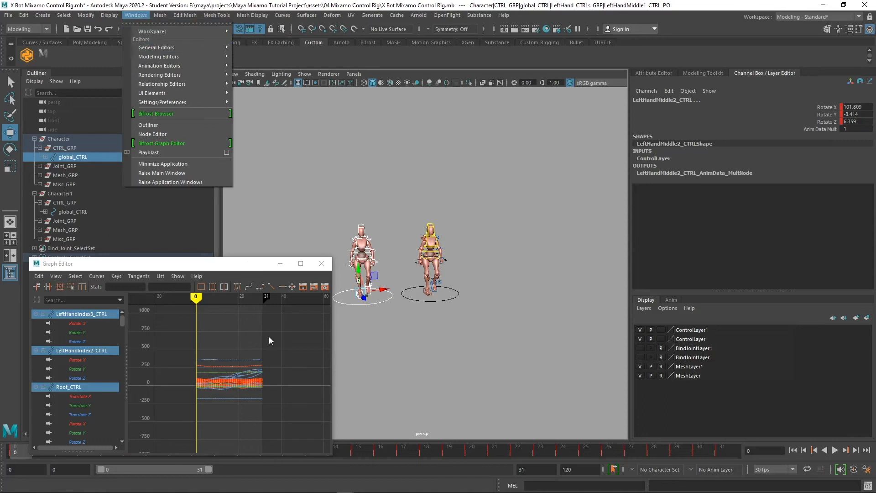
click(393, 308)
drag(391, 309, 324, 195)
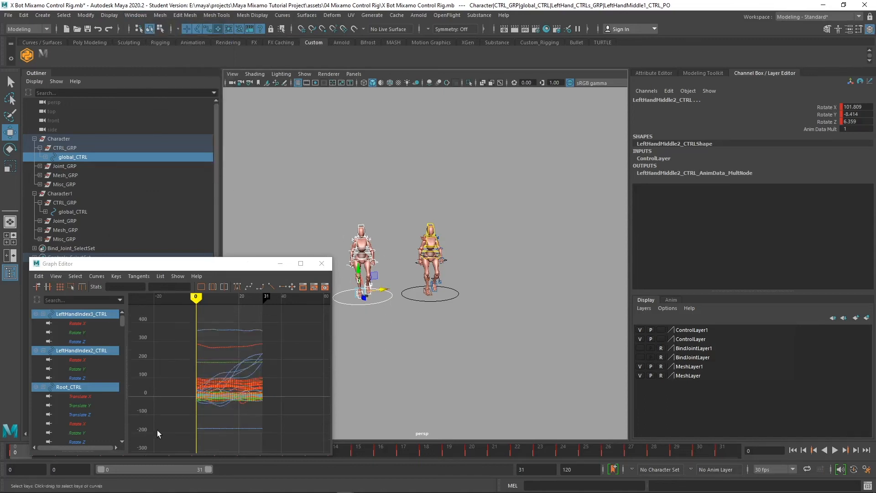
drag(180, 263, 171, 158)
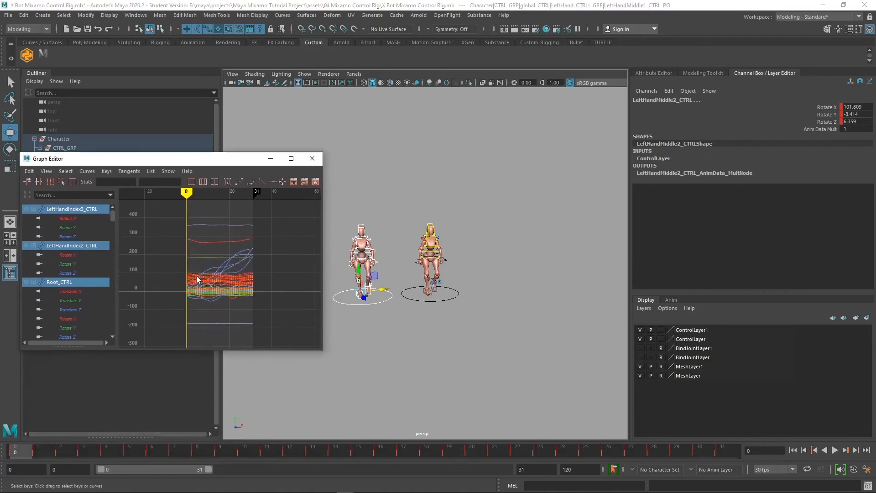
drag(283, 328, 164, 215)
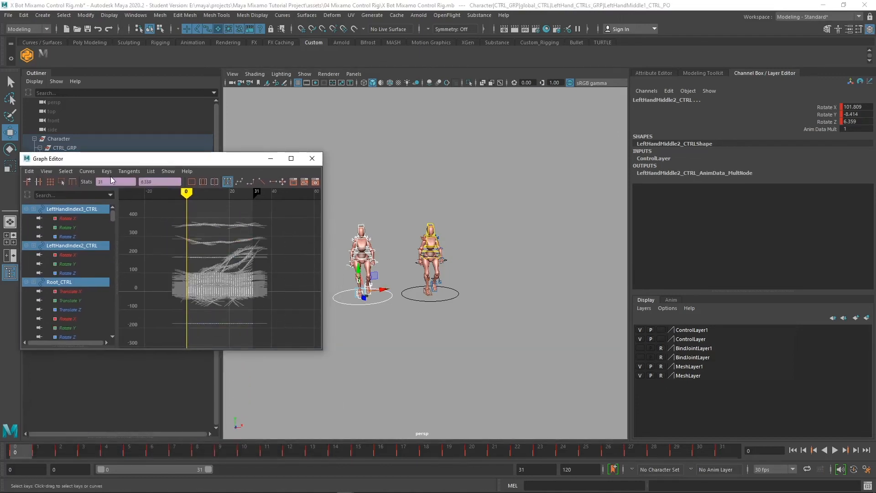
Set the curves' post-infinity to Cycle, extend the playback end to frame 87, and play
click(89, 173)
mouse_move(126, 196)
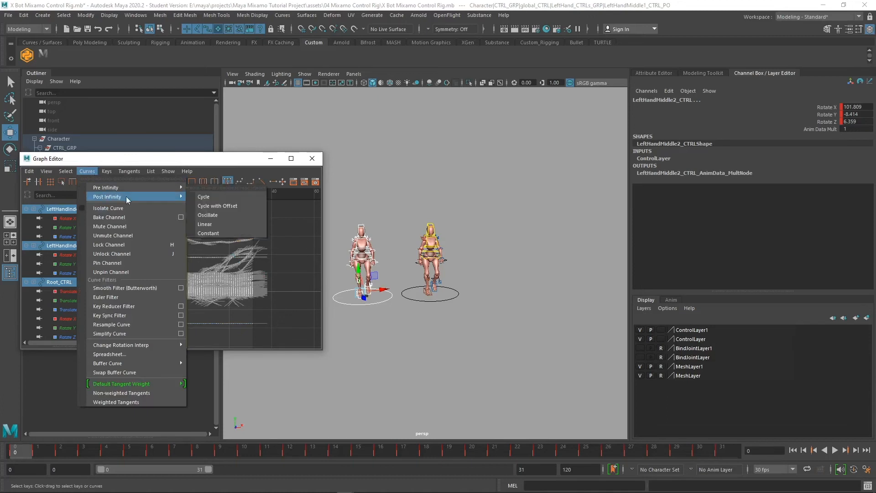
click(243, 199)
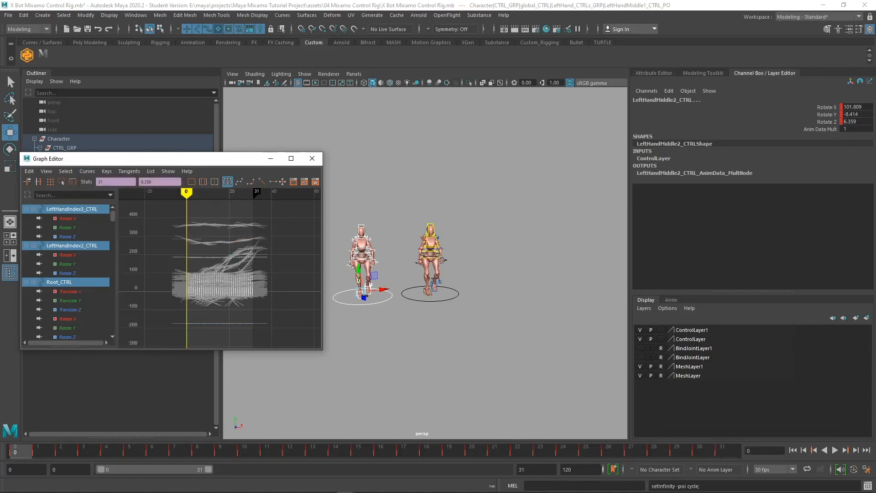
drag(209, 469, 396, 469)
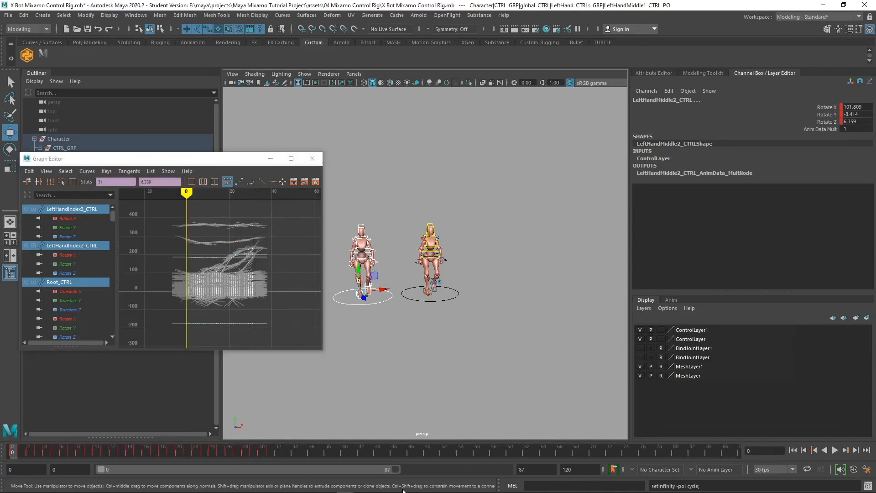
key(alt+v)
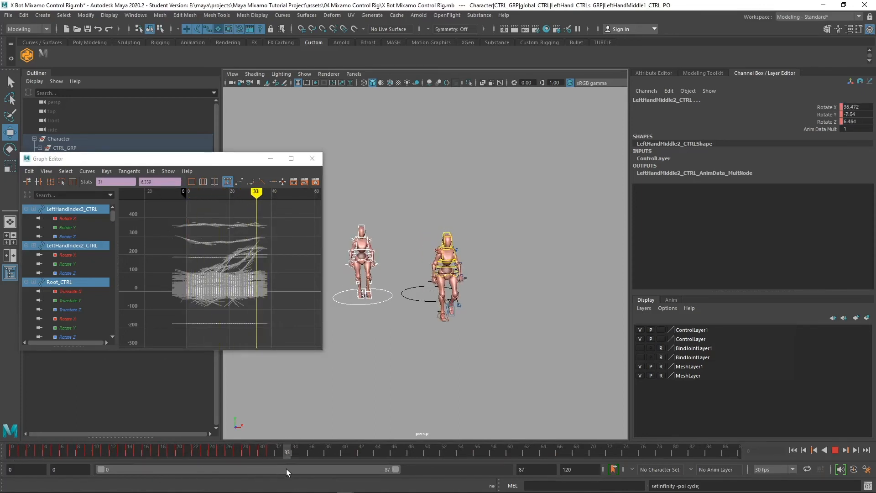
key(Escape)
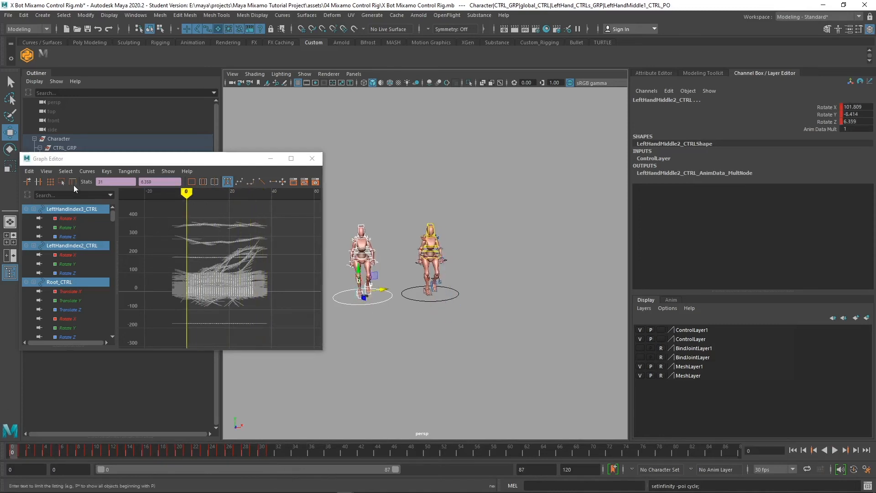
Change the post-infinity to Cycle with Offset and play back to check the continuous walk
click(86, 168)
click(86, 171)
mouse_move(128, 196)
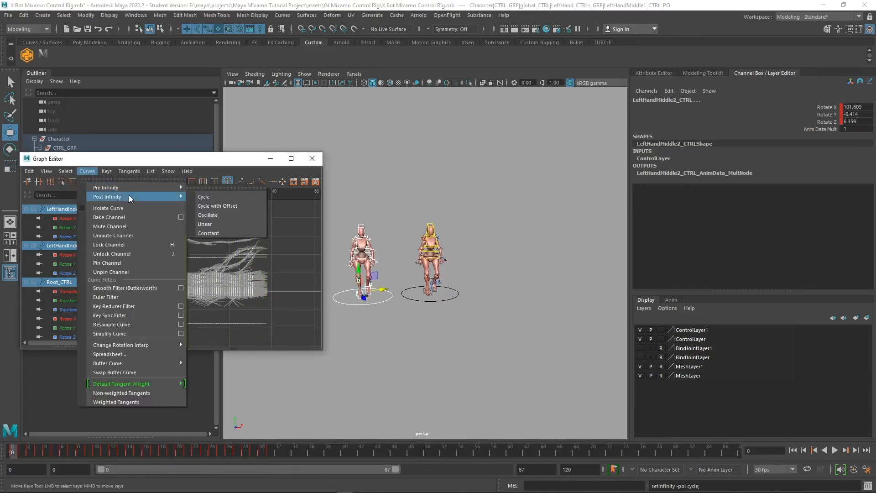
click(251, 208)
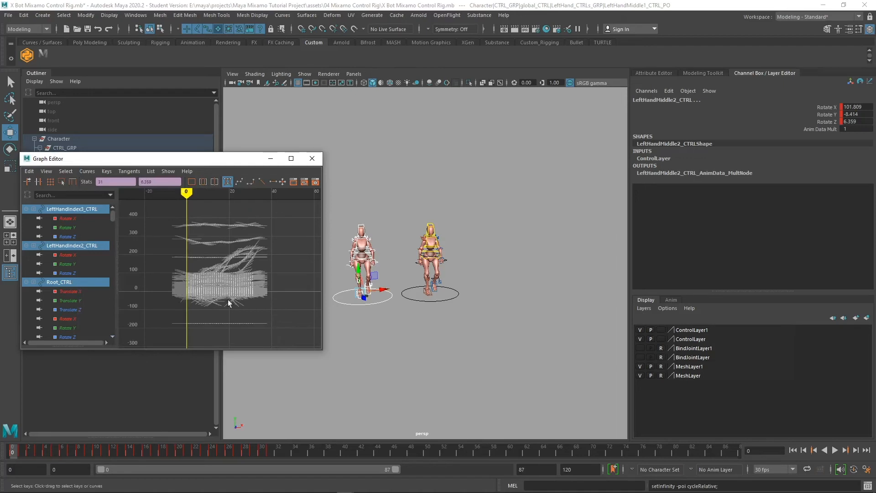
key(alt+v)
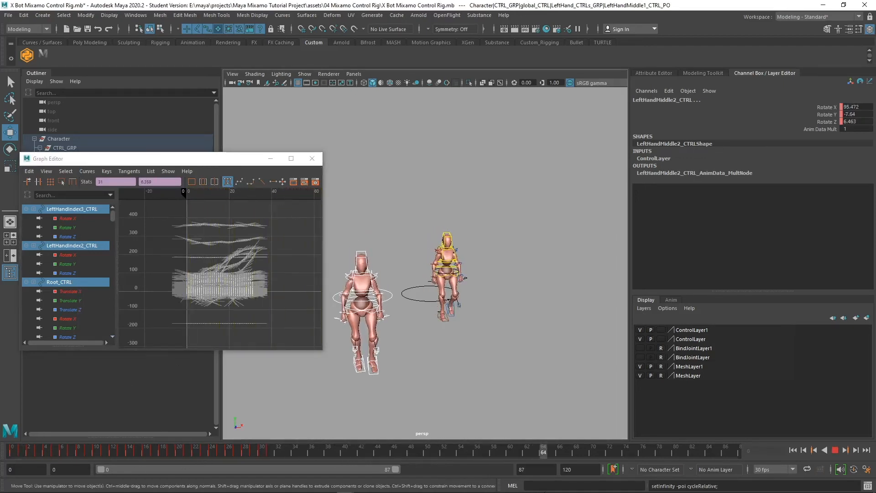
mouse_move(699, 454)
mouse_down()
mouse_move(325, 431)
mouse_move(1, 455)
mouse_up()
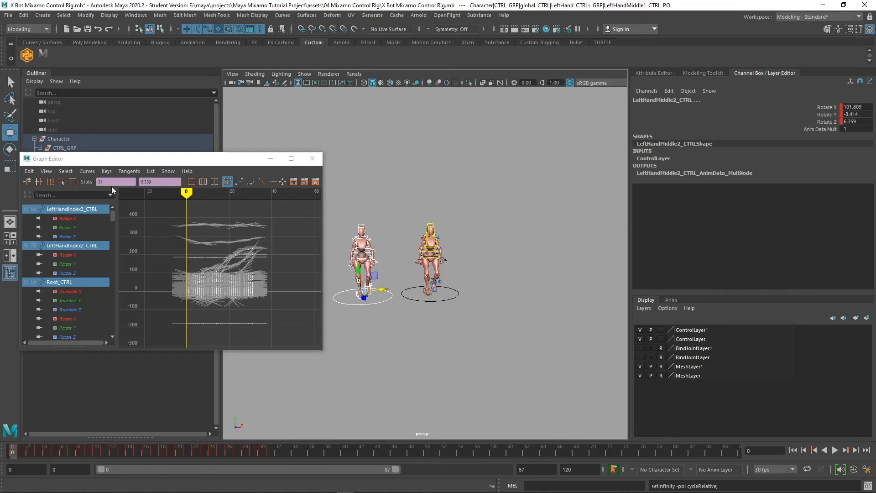
click(83, 173)
mouse_move(128, 191)
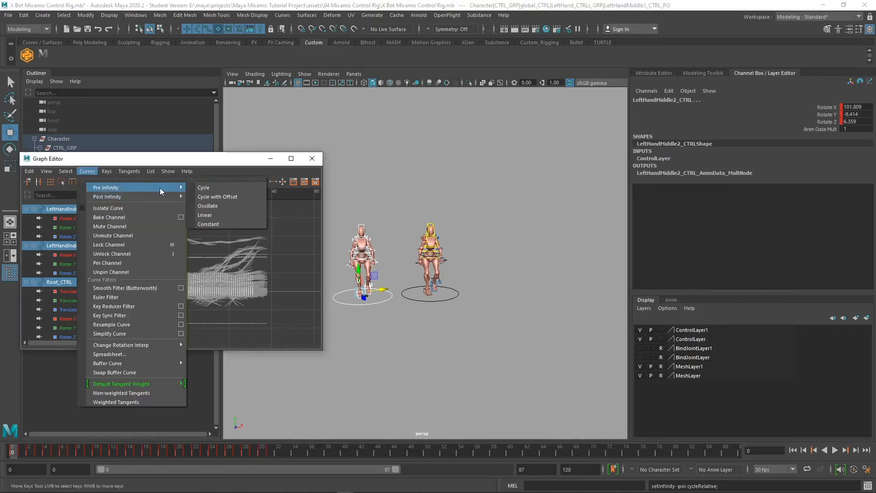
Give the left rig's curves Cycle with Offset pre-infinity, then select all the right rig's keys
click(233, 197)
drag(495, 322, 405, 199)
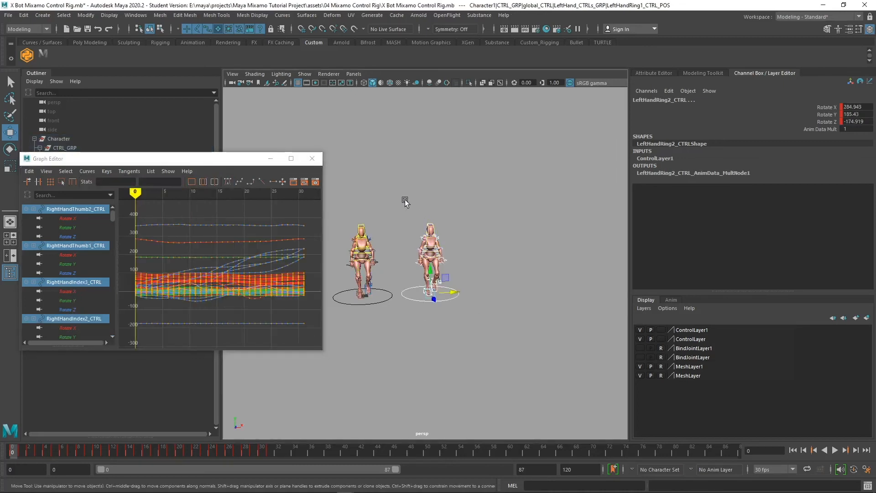
scroll(259, 289, down, 3)
drag(300, 323, 130, 231)
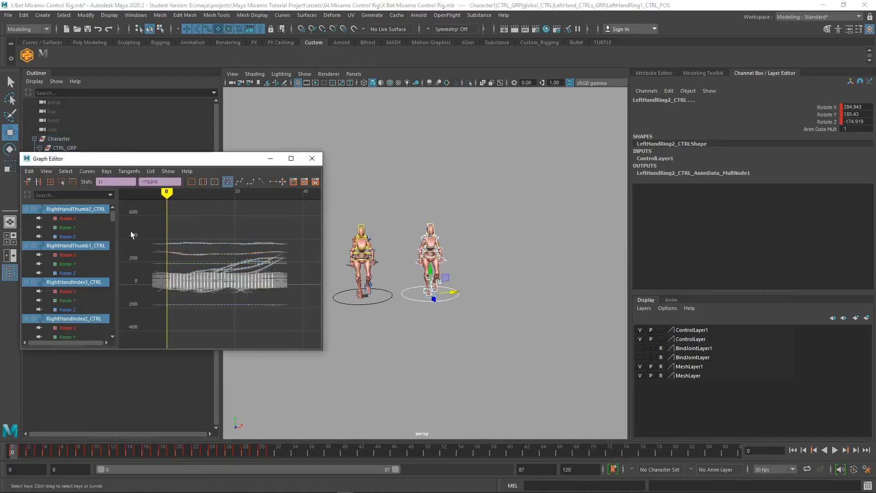
Set the right rig's pre- and post-infinity to Cycle with Offset and shift its keys 5 frames later
click(87, 171)
mouse_move(114, 197)
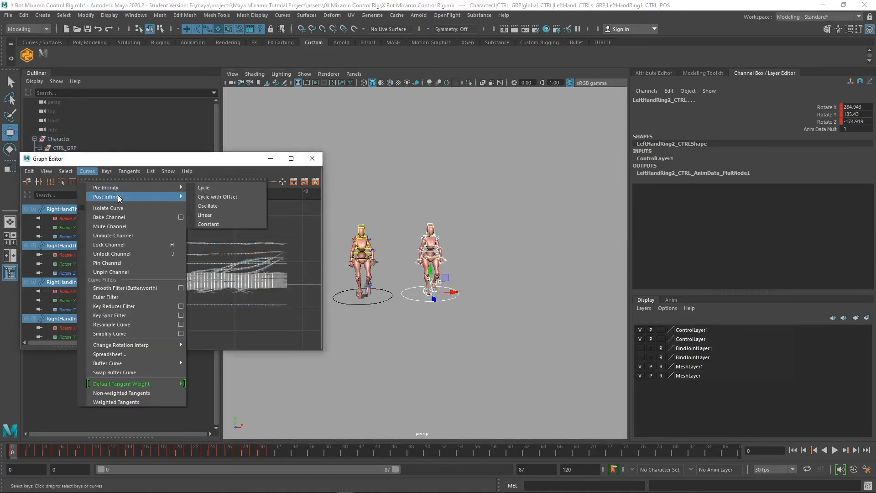
click(231, 206)
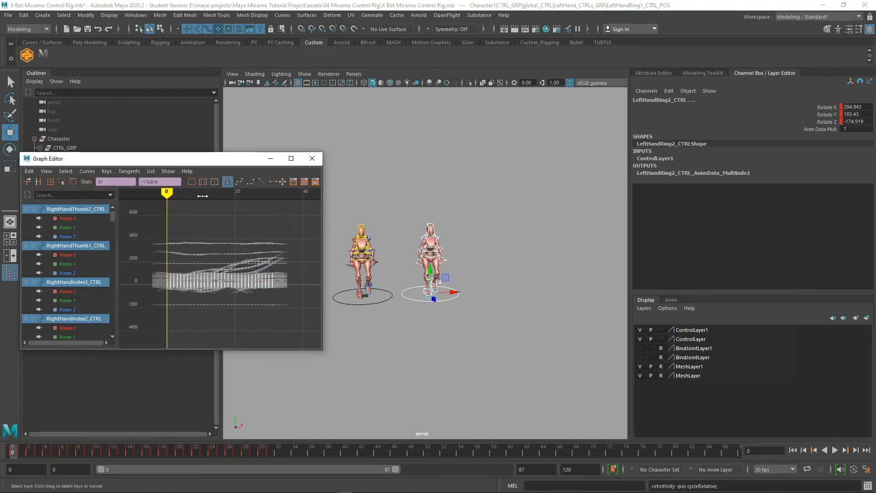
click(91, 172)
mouse_move(115, 189)
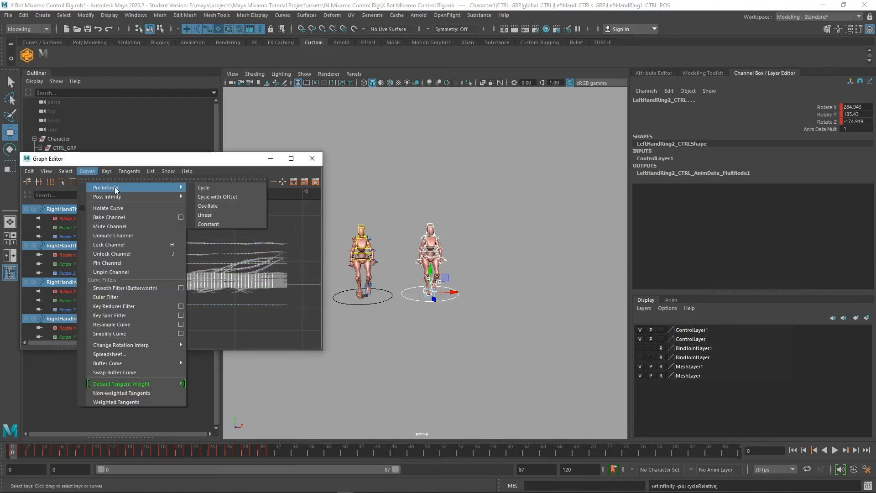
click(232, 196)
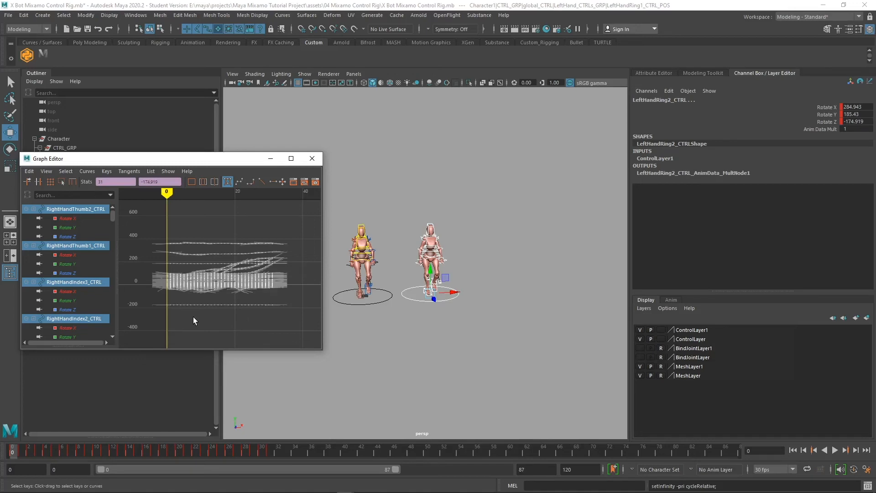
shift+middle_drag(193, 317, 236, 314)
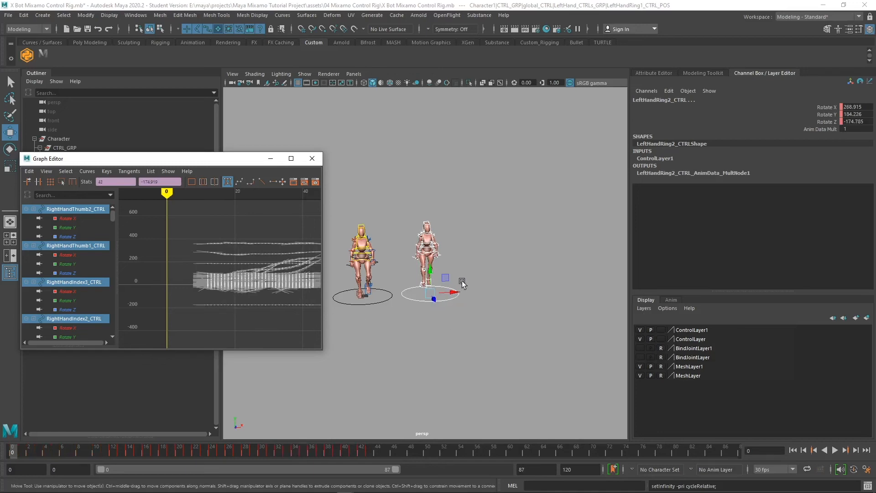
Orbit to a side view and play both characters' walk cycles
alt+drag(426, 337, 472, 333)
key(super)
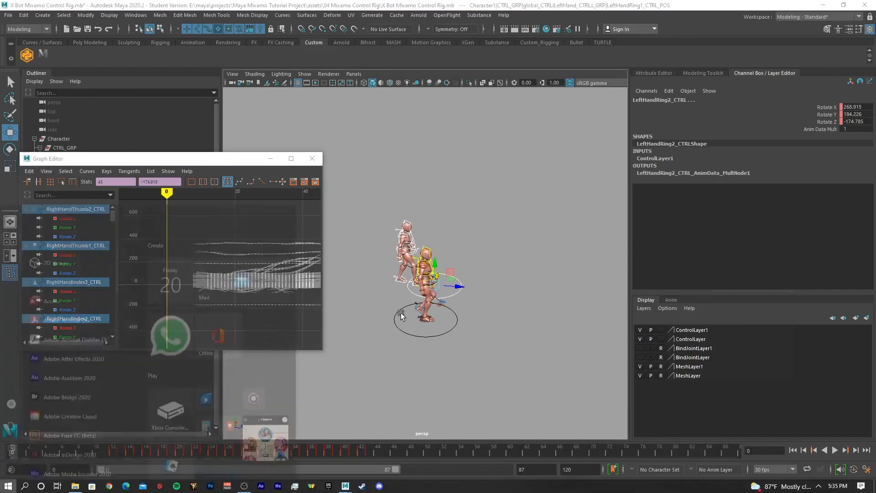
key(super)
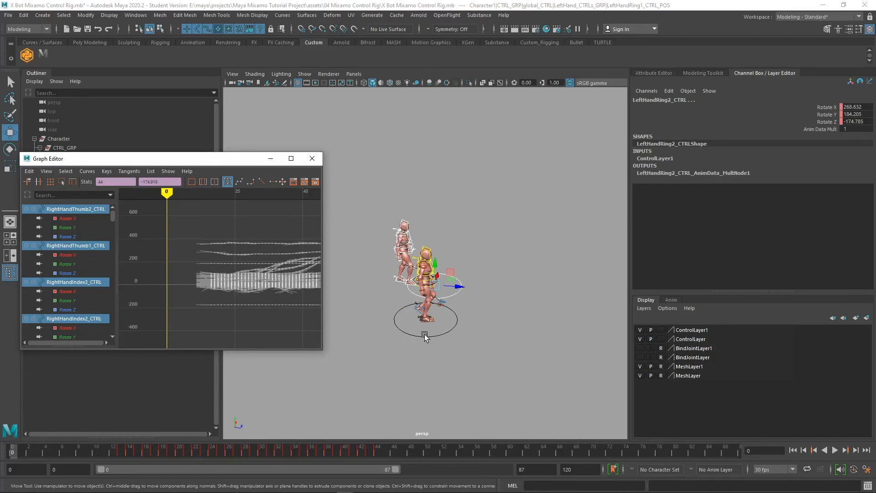
key(alt+v)
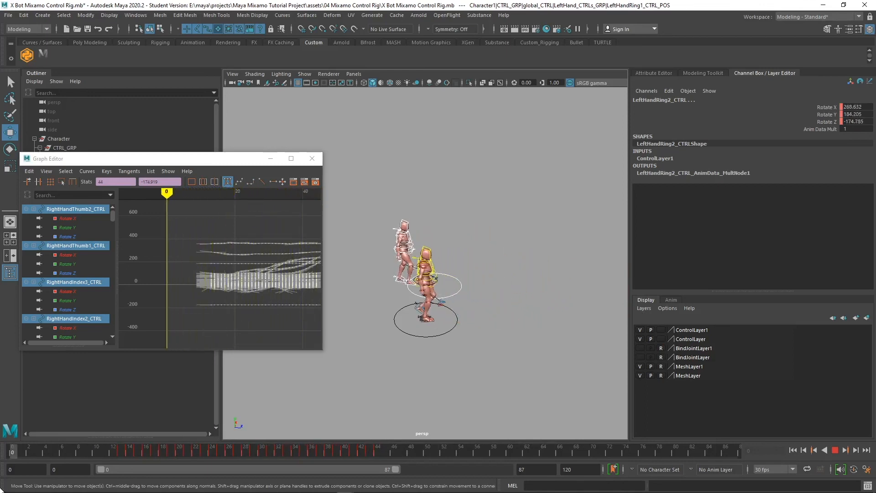
click(836, 450)
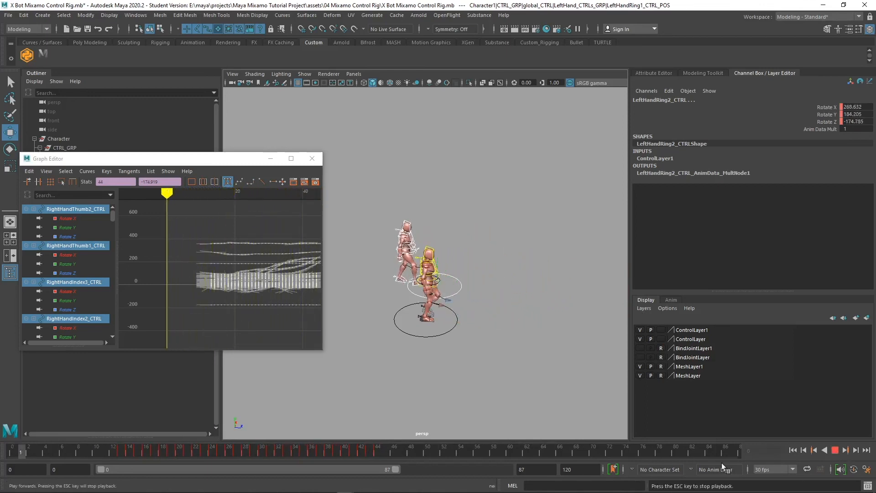
Set the playback end frame to 800, rewind to frame 0, and select a rig's global_CTRL
drag(538, 471, 413, 462)
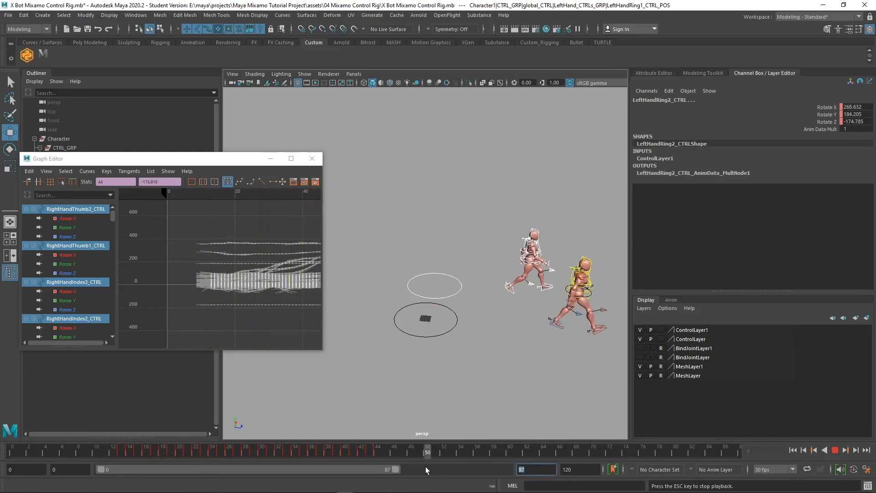
text(800)
key(Return)
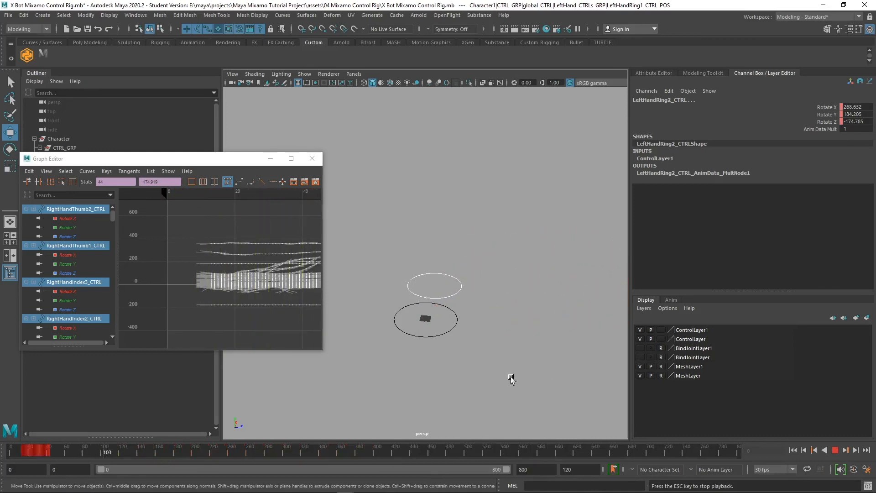
scroll(413, 367, down, 3)
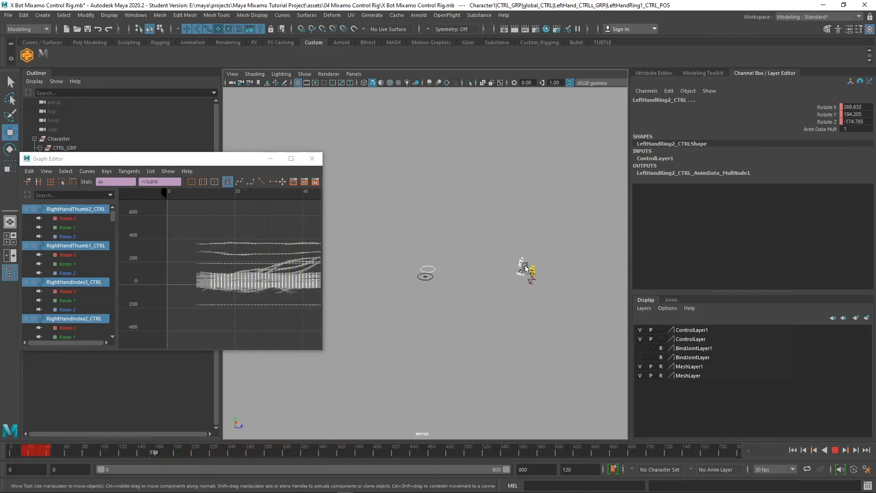
click(291, 451)
drag(122, 451, 10, 452)
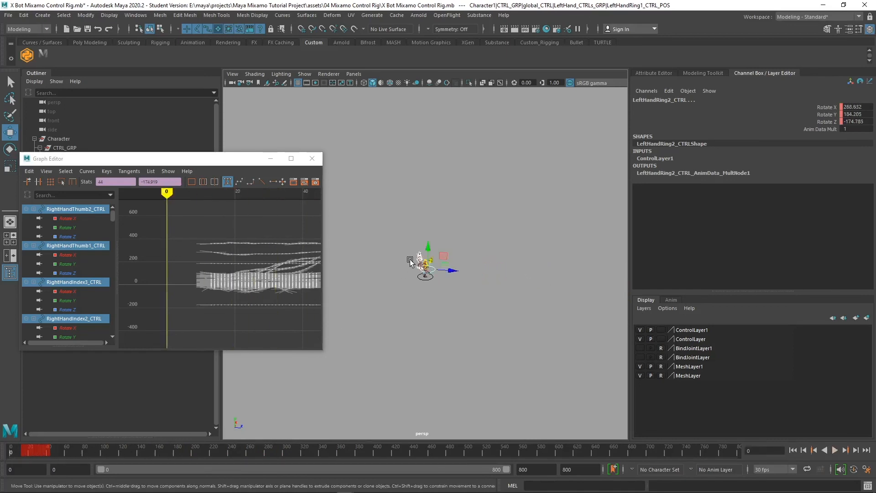
scroll(559, 354, up, 5)
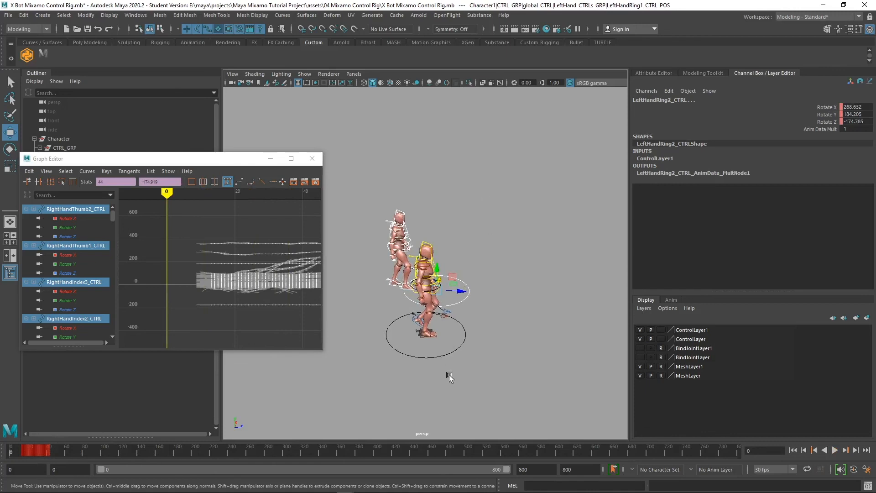
click(462, 302)
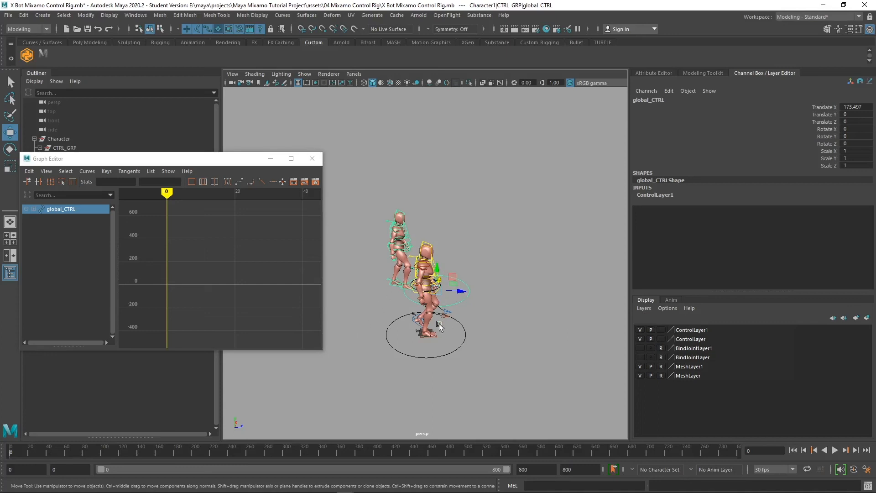
Add the second rig's global_CTRL, key all channels of both at frame 0, then go to frame 31
alt+right_drag(504, 334, 480, 328)
alt+middle_drag(480, 327, 443, 323)
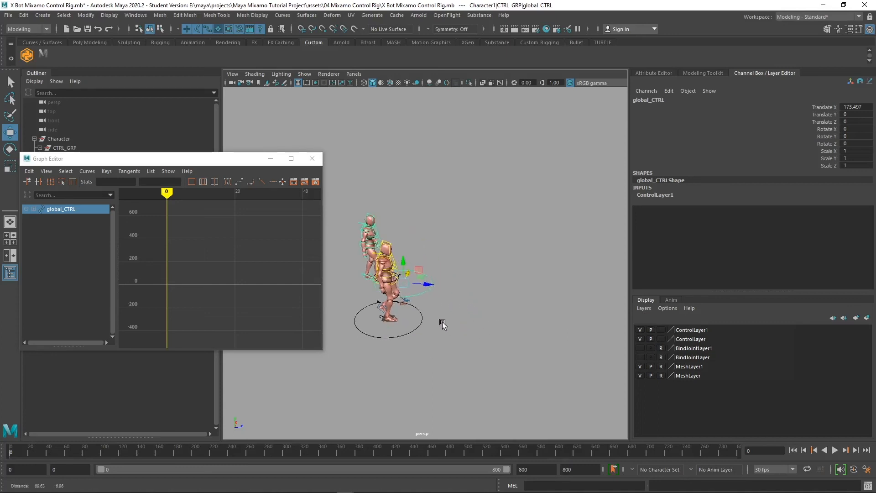
alt+drag(442, 323, 464, 323)
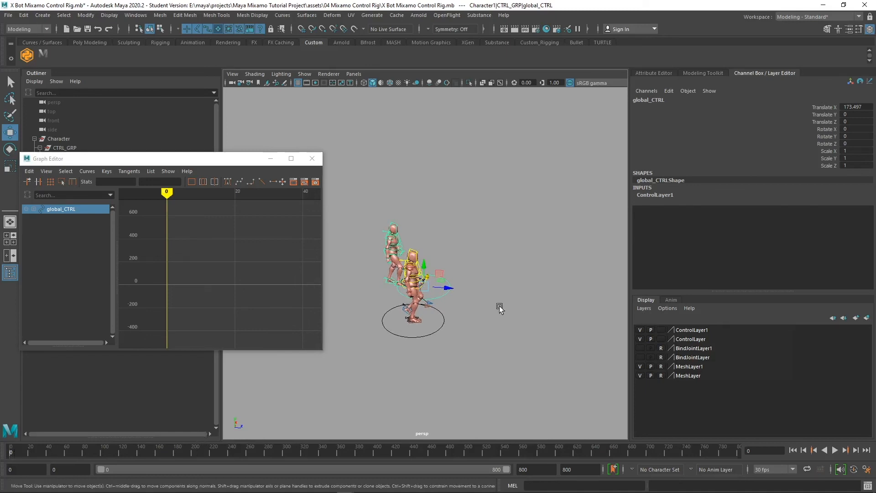
shift+click(441, 321)
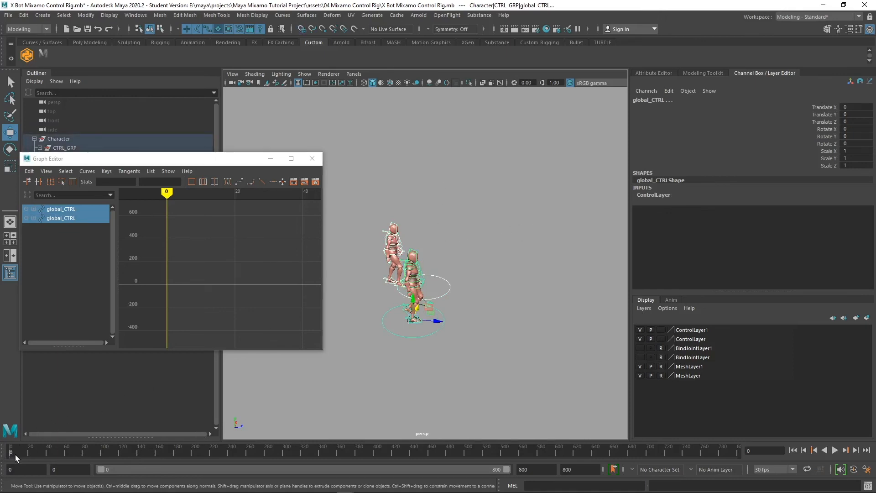
key(s)
drag(16, 455, 37, 456)
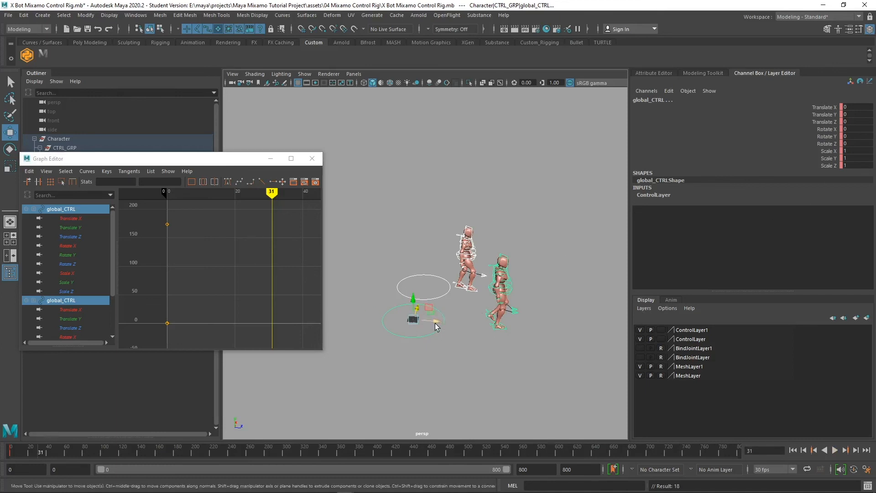
Rotate both global_CTRLs to Rotate Y 30 and key them at frame 31
key(e)
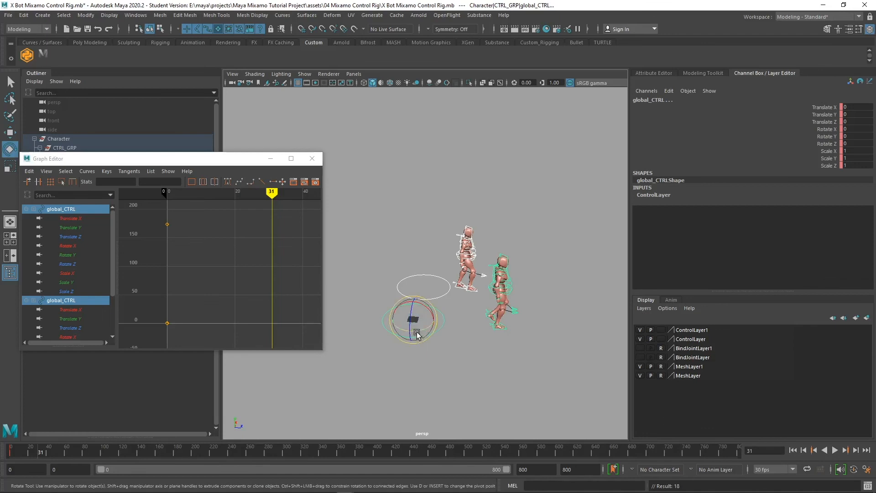
drag(418, 335, 425, 334)
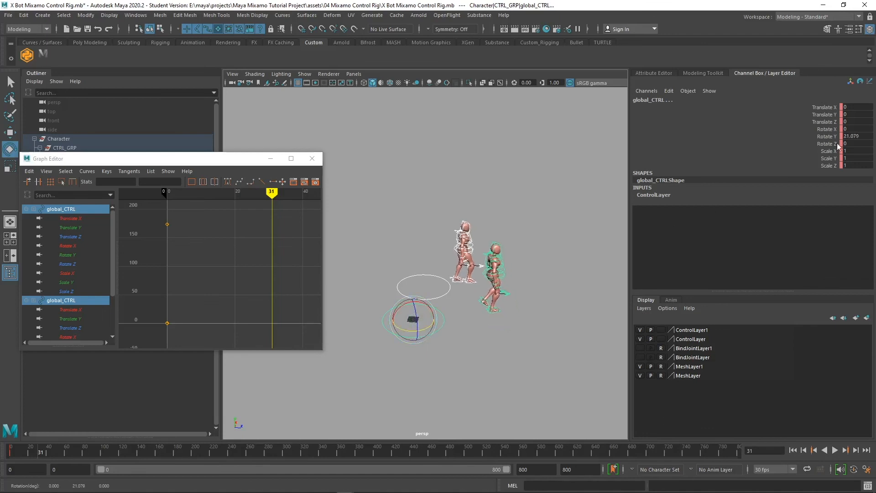
double_click(865, 138)
text(30)
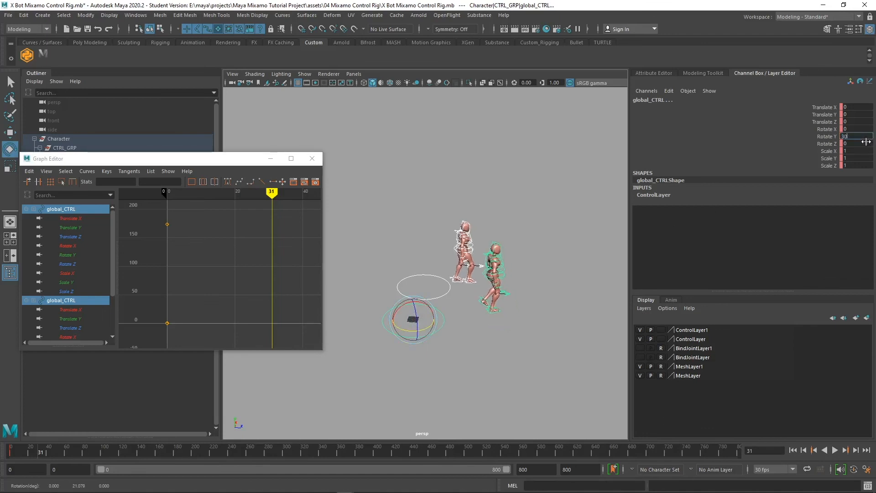
key(Return)
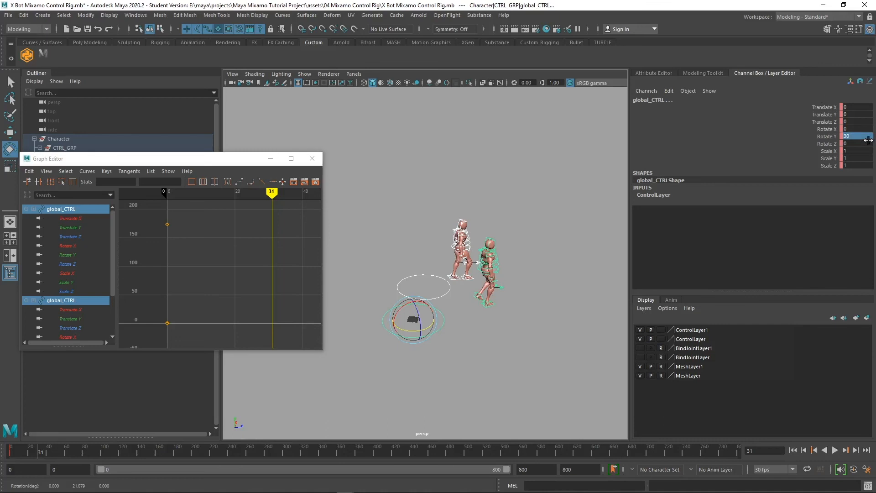
key(s)
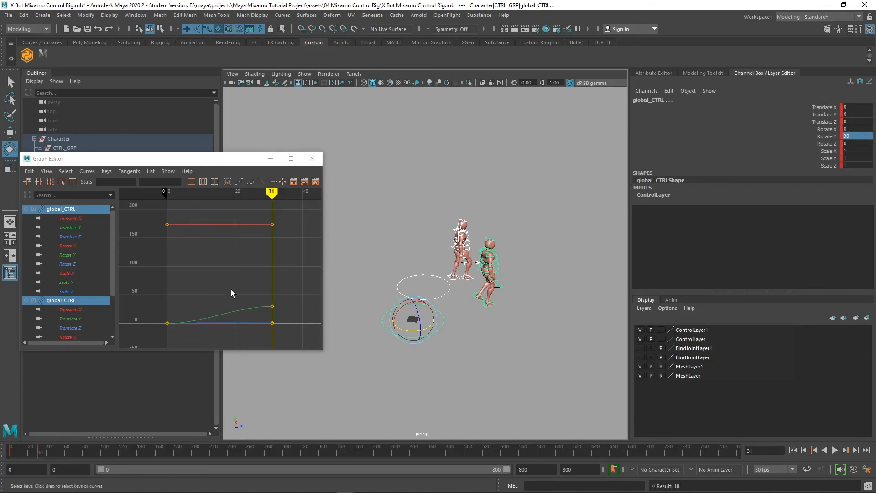
Select all the global_CTRL keys in the Graph Editor, change their tangent type, and play
key(f)
scroll(245, 254, down, 2)
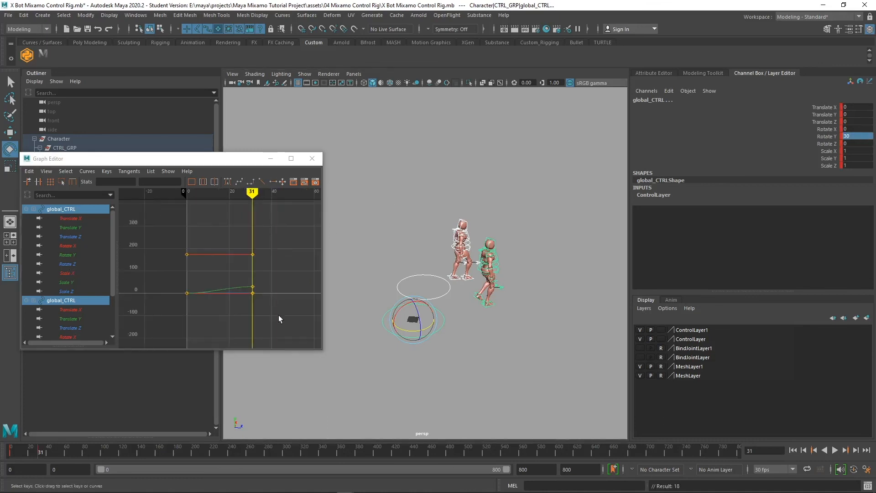
drag(278, 315, 151, 230)
click(90, 172)
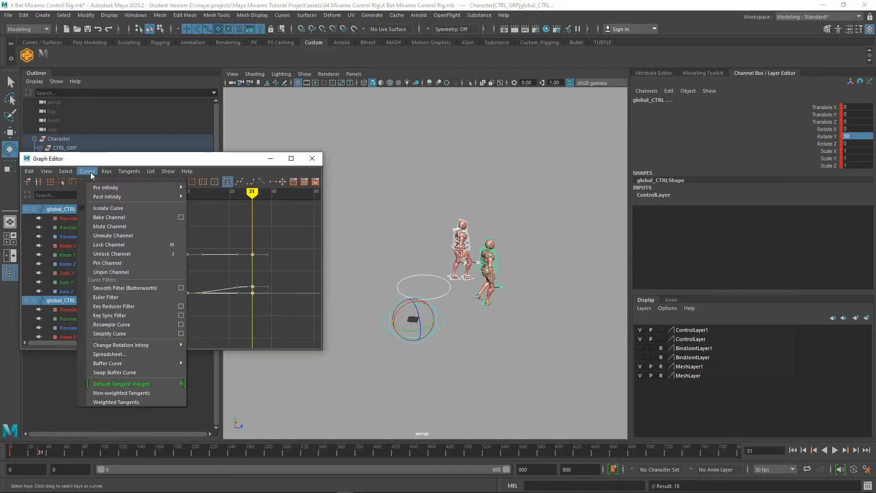
click(258, 174)
click(261, 182)
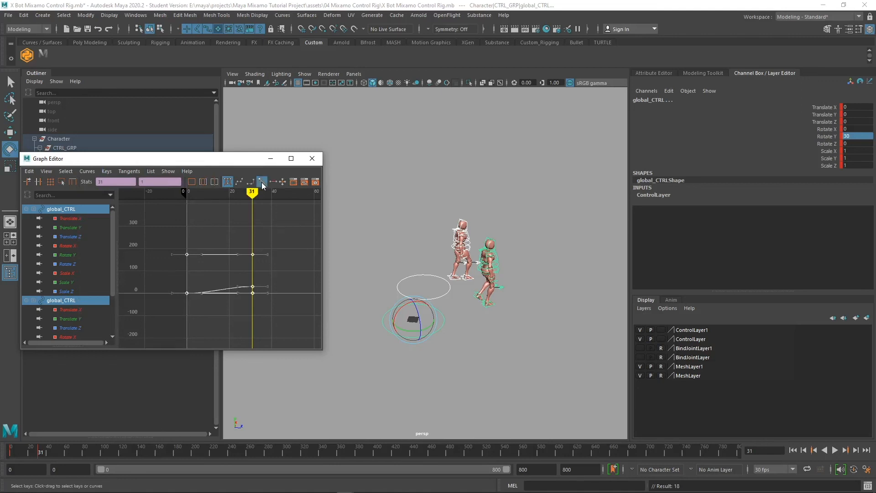
key(alt+v)
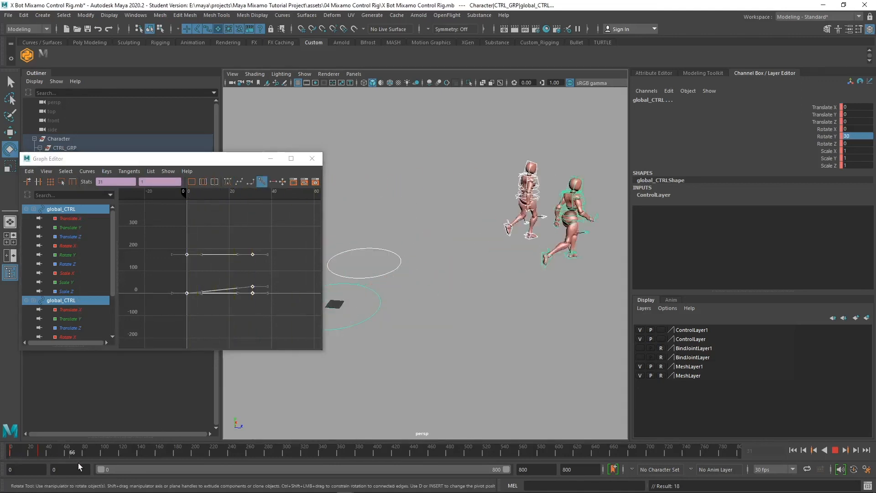
mouse_move(109, 463)
mouse_down()
mouse_move(11, 459)
mouse_move(126, 461)
mouse_move(7, 474)
mouse_move(41, 474)
mouse_up()
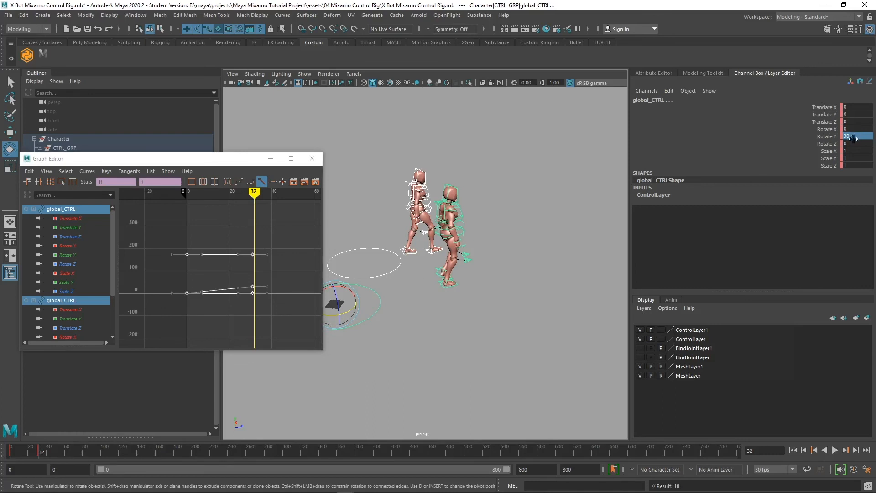
drag(33, 452, 1, 457)
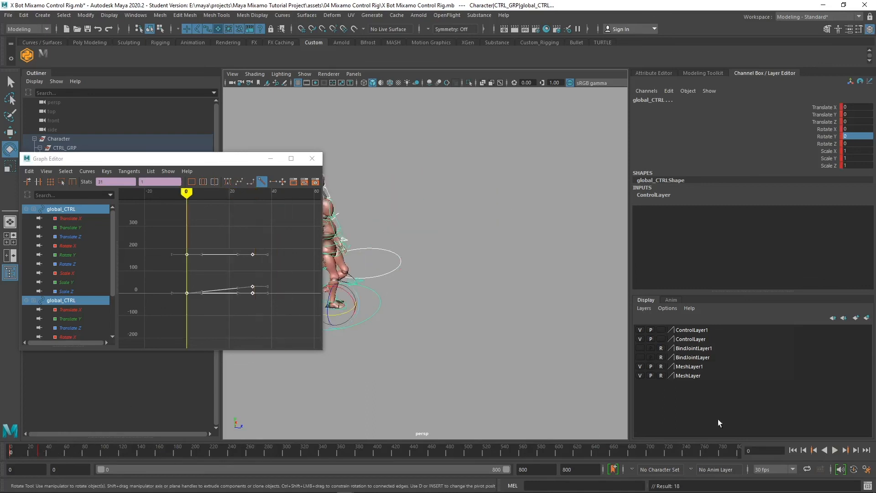
click(836, 451)
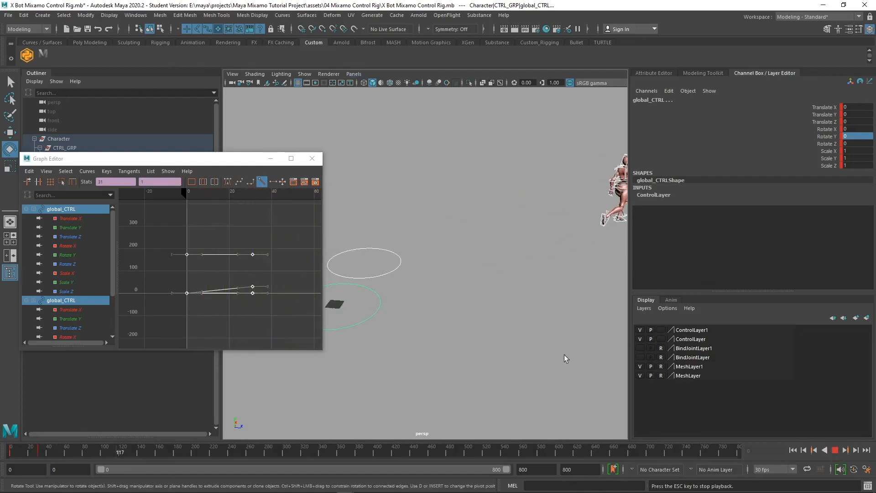
scroll(575, 274, down, 5)
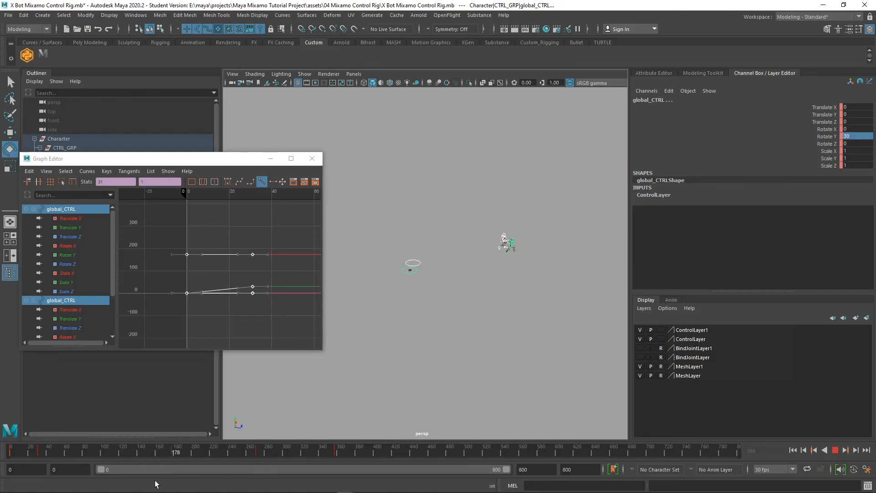
click(3, 452)
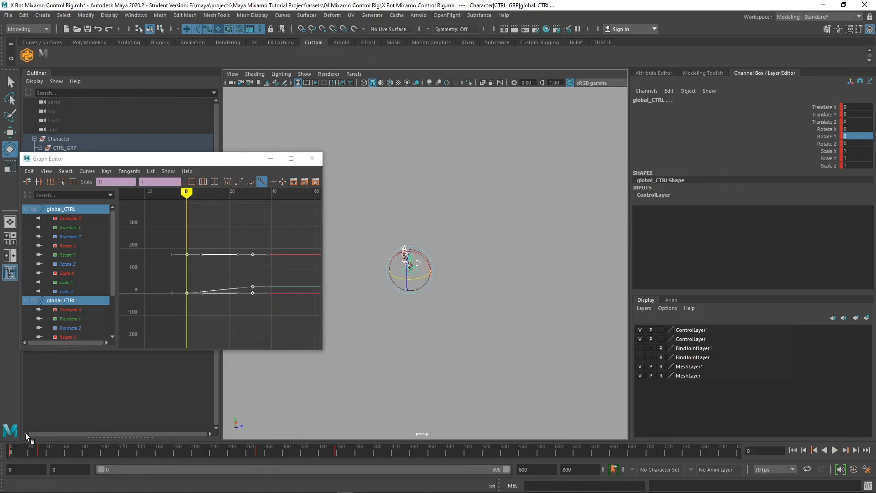